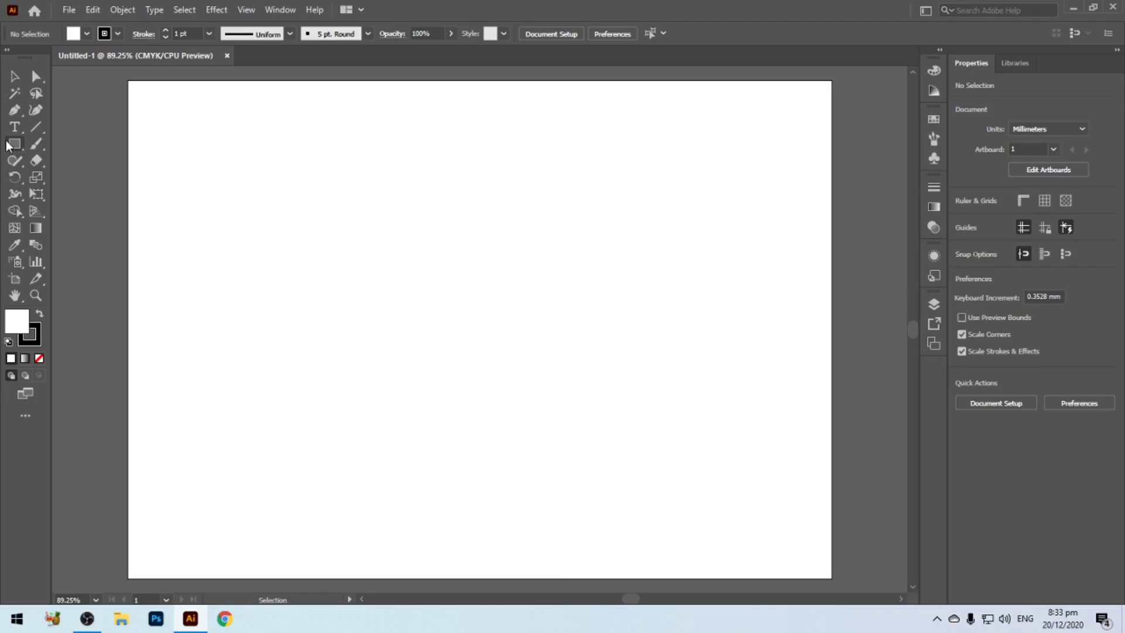
Step: Draw a rectangle about 68 × 25 mm on the artboard's upper half and a square about 34 mm wide below it
left_click(9, 144)
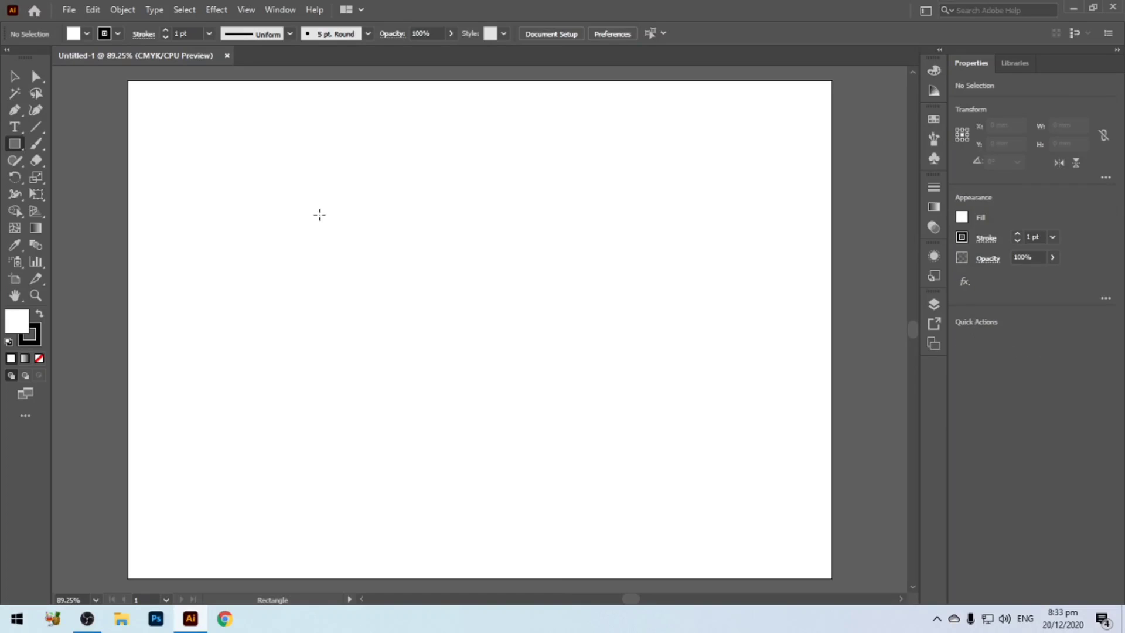
left_click_drag(319, 215, 481, 277)
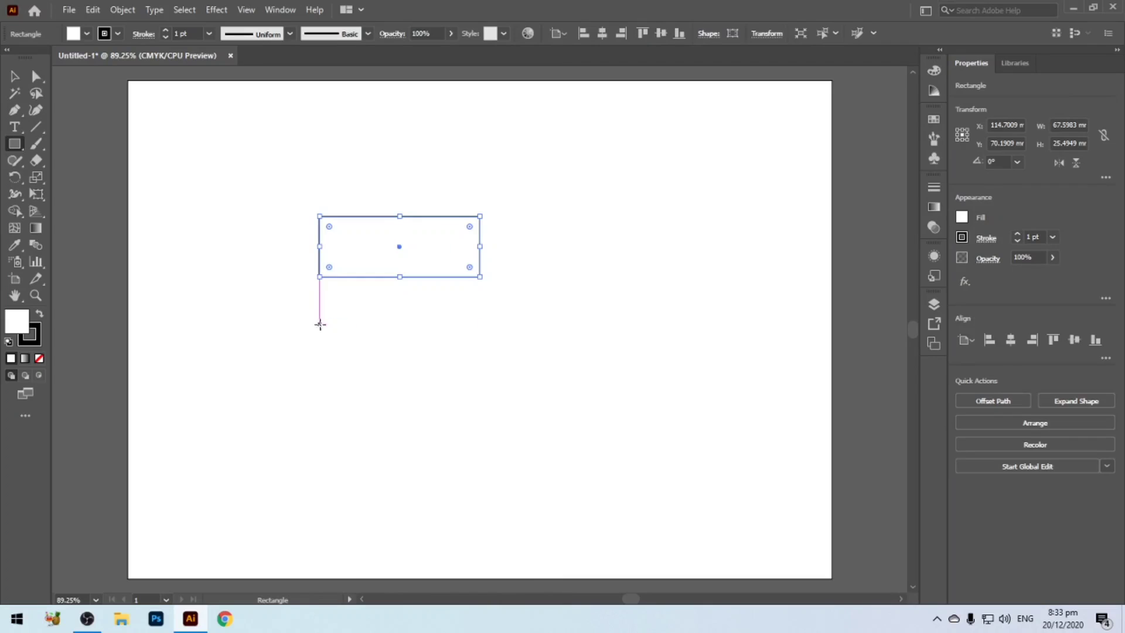
left_click_drag(344, 312, 425, 392)
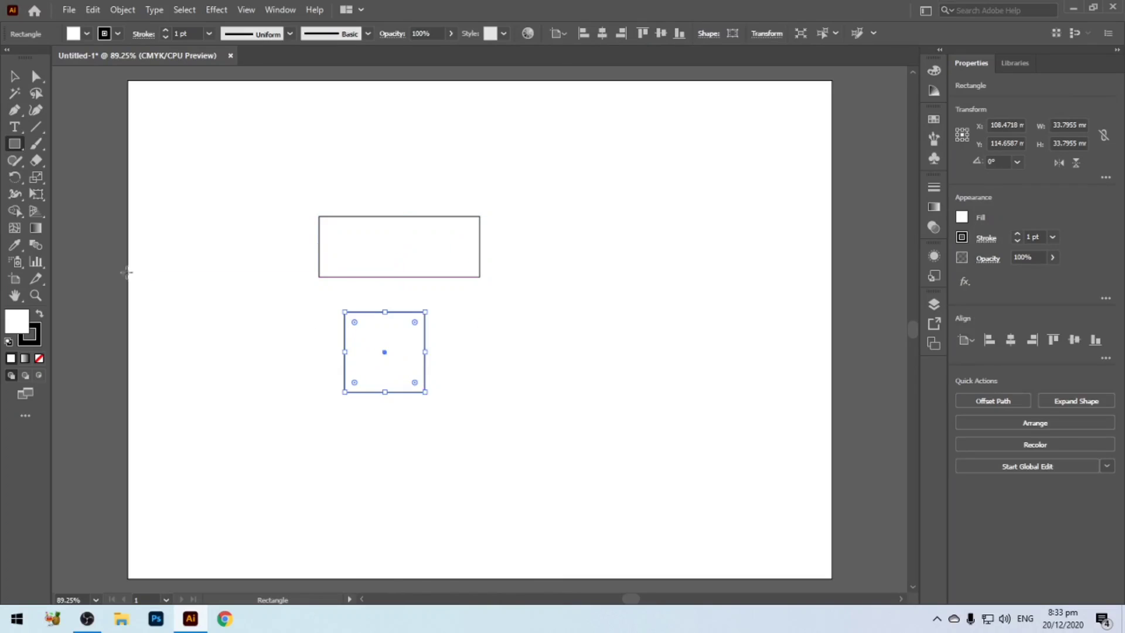
Step: Draw an ellipse about 51 × 24 mm beside the square and a circle about 35 mm across near the artboard's right edge
left_click_drag(14, 143, 100, 194)
left_click_drag(15, 150, 88, 176)
left_click_drag(467, 311, 589, 368)
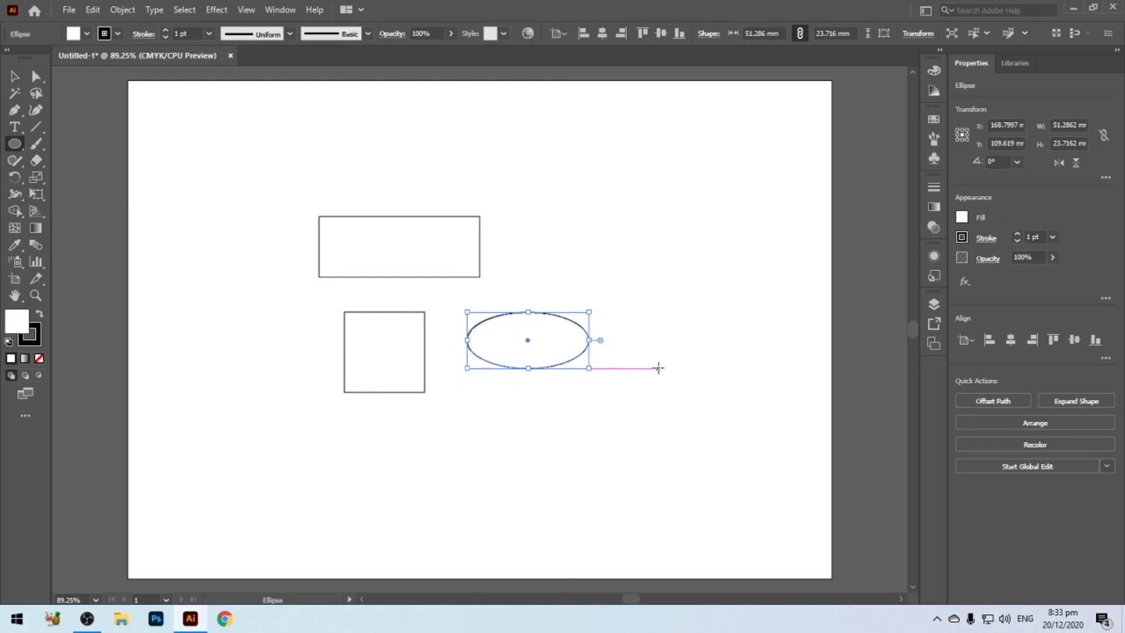
left_click_drag(657, 367, 711, 451)
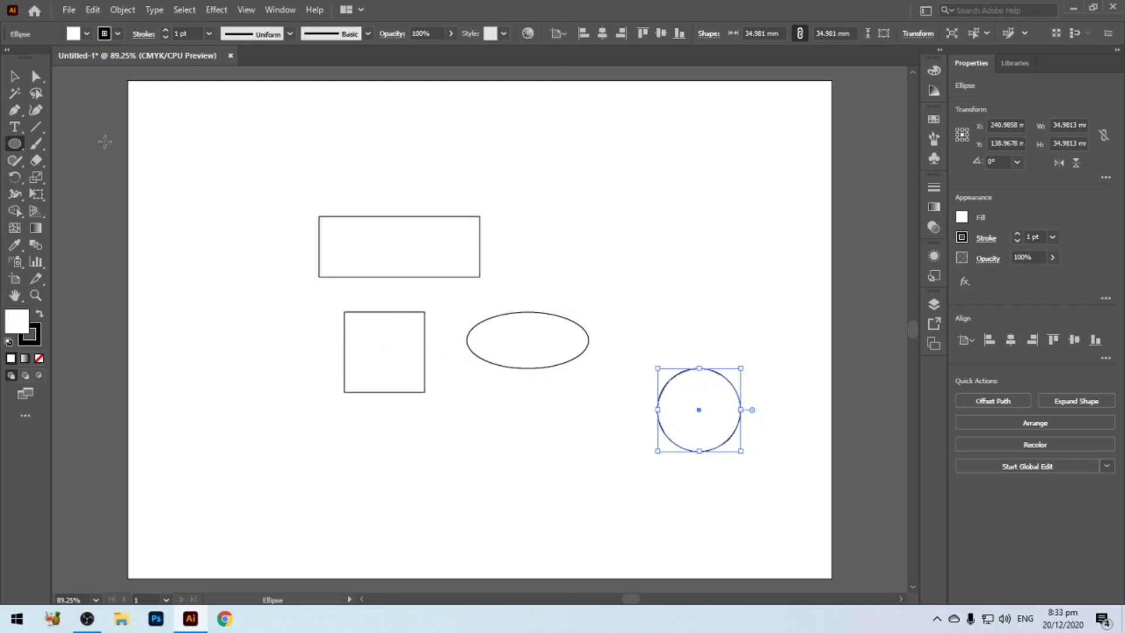
Step: Create a 6-sided polygon with a 17.639 mm radius in the artboard's upper-left area
left_click_drag(21, 150, 71, 195)
left_click(196, 168)
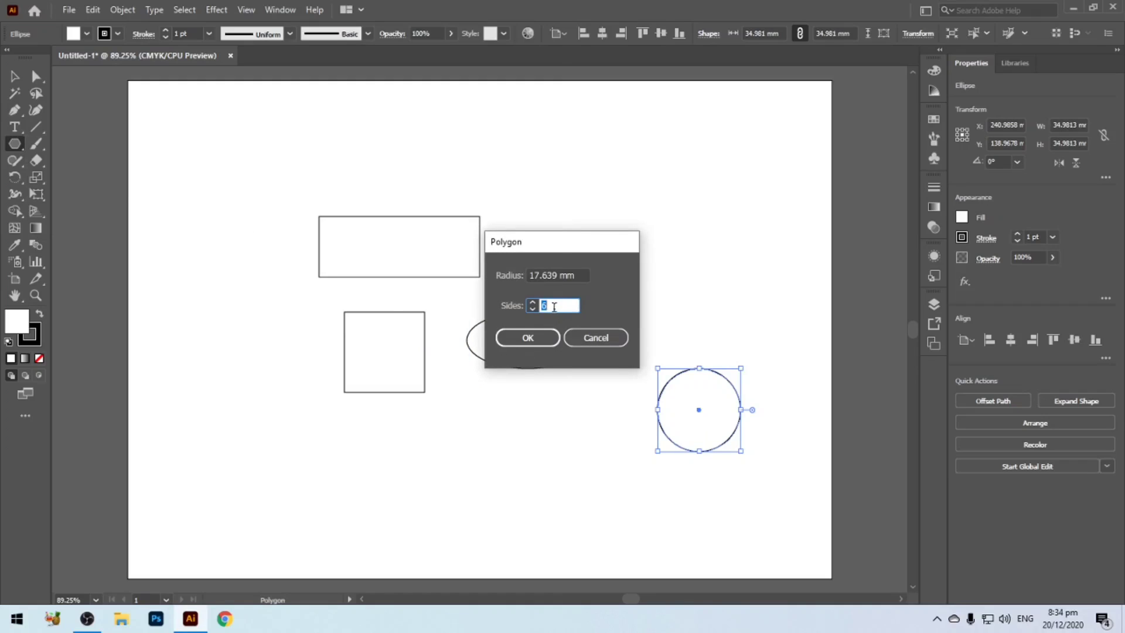
left_click(540, 336)
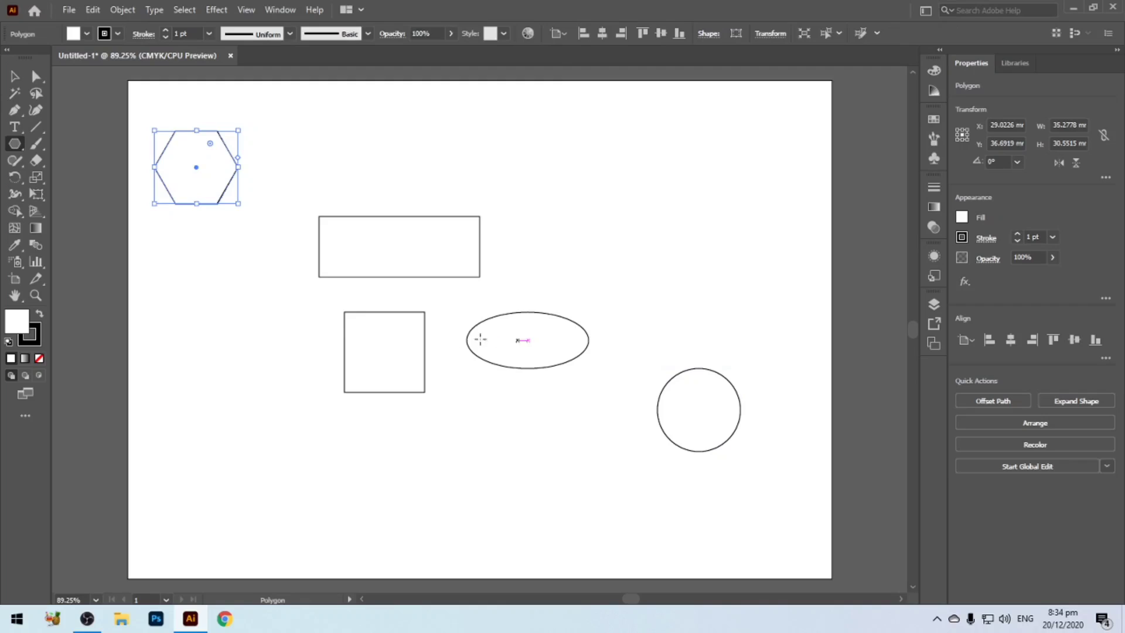
Step: Create a 3-sided polygon with a 17.639 mm radius below the hexagon and deselect it
left_click(208, 313)
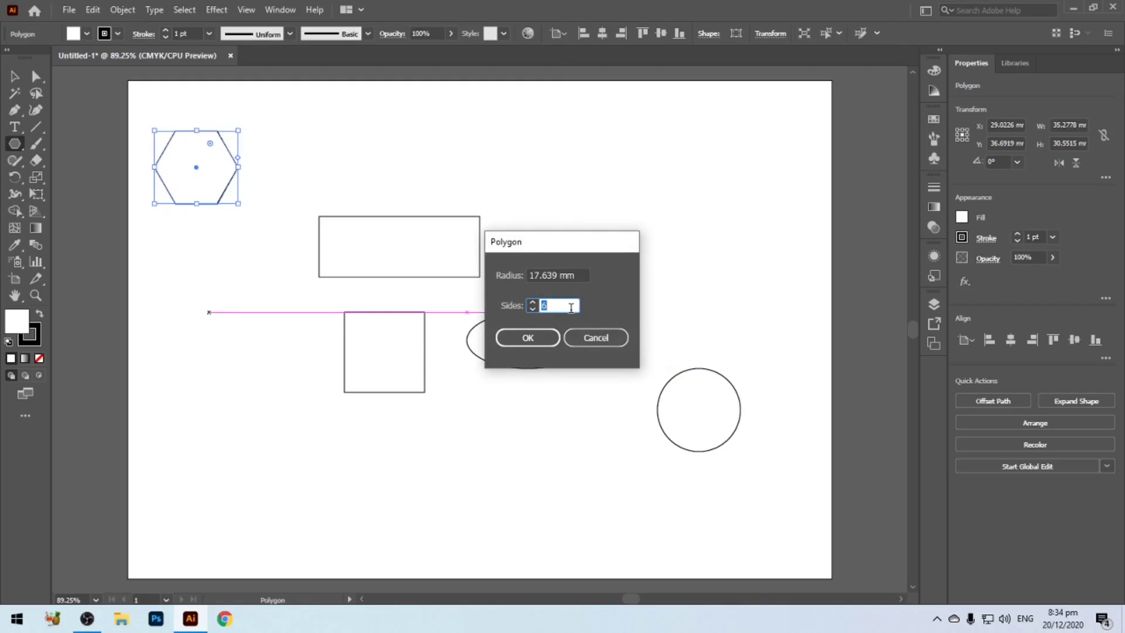
type("3")
left_click(545, 338)
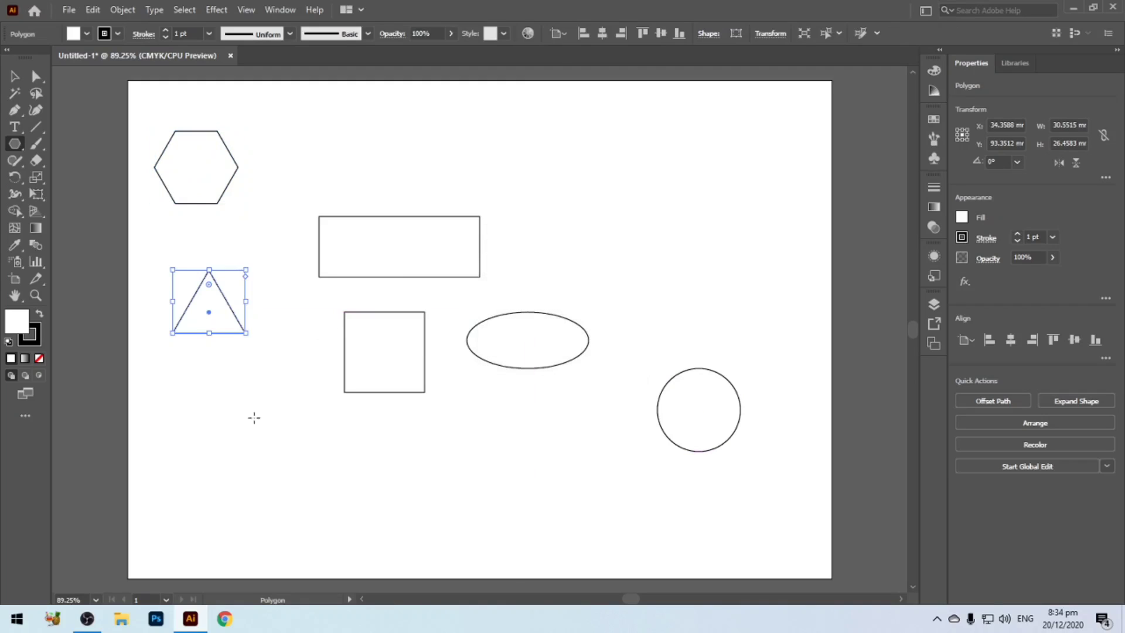
left_click(14, 76)
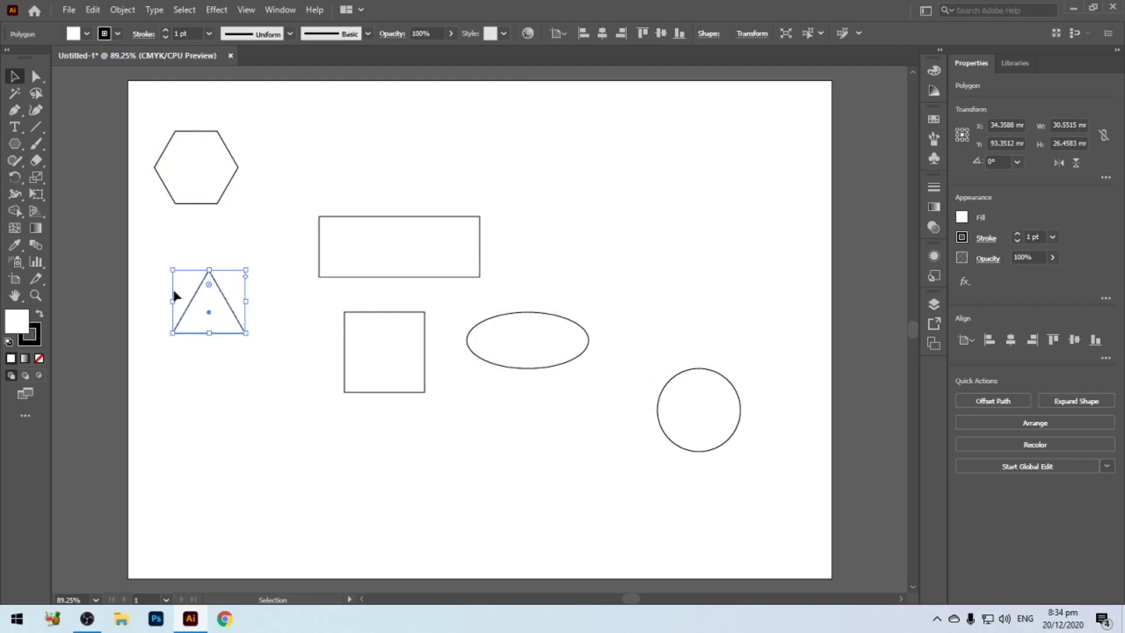
left_click(265, 404)
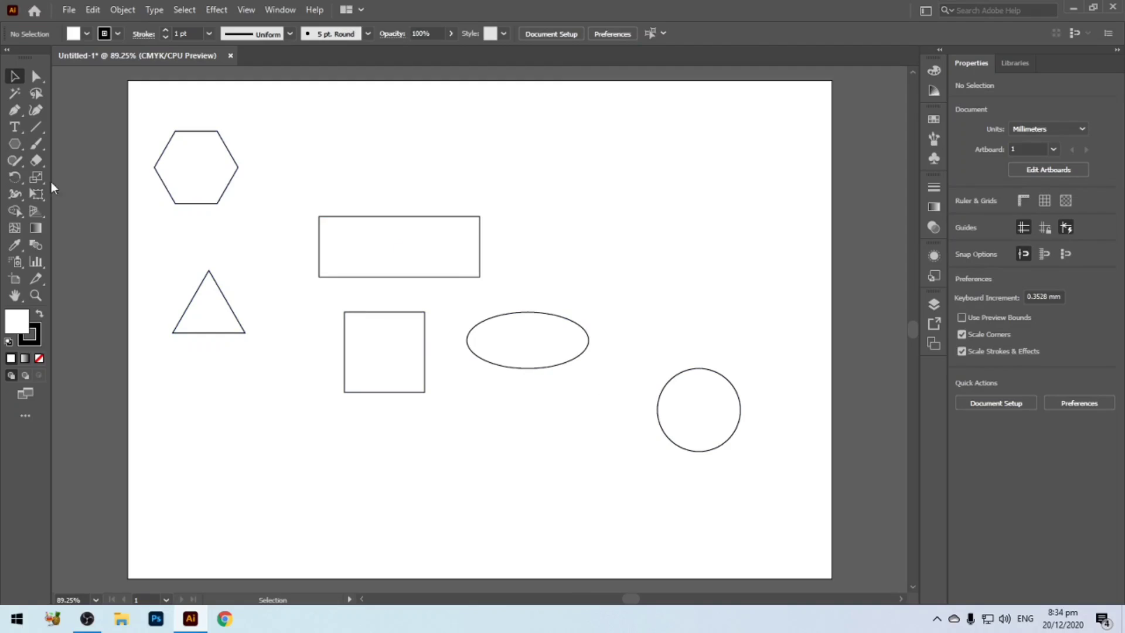
Step: With the Shaper tool, sketch a rectangle above the existing rectangle and a small square below the existing square
left_click_drag(15, 144, 82, 144)
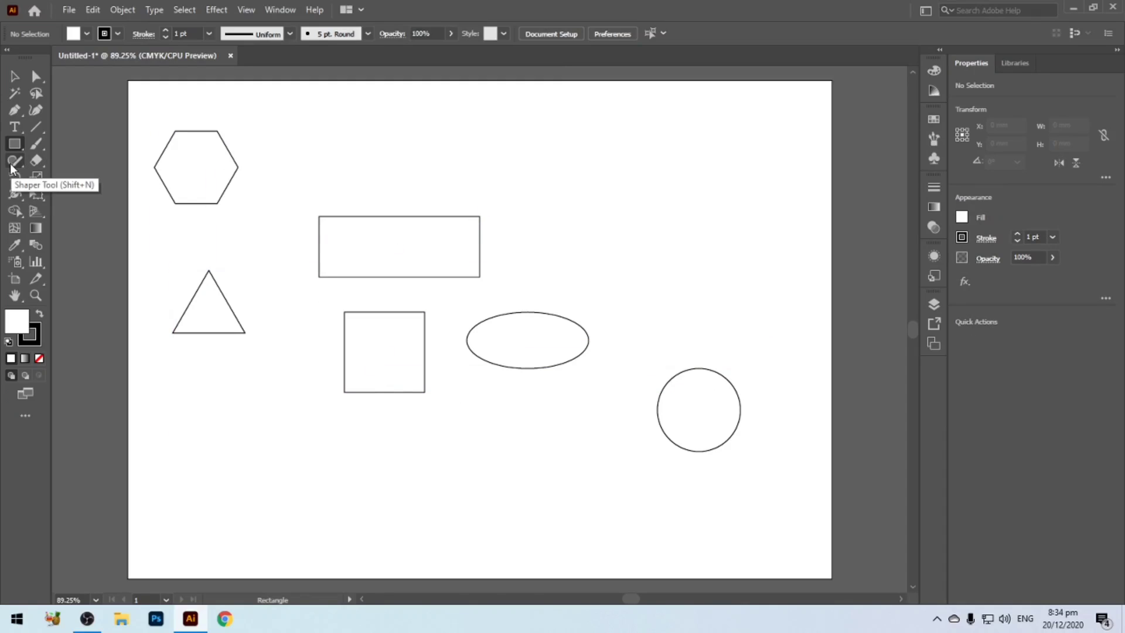
left_click(11, 168)
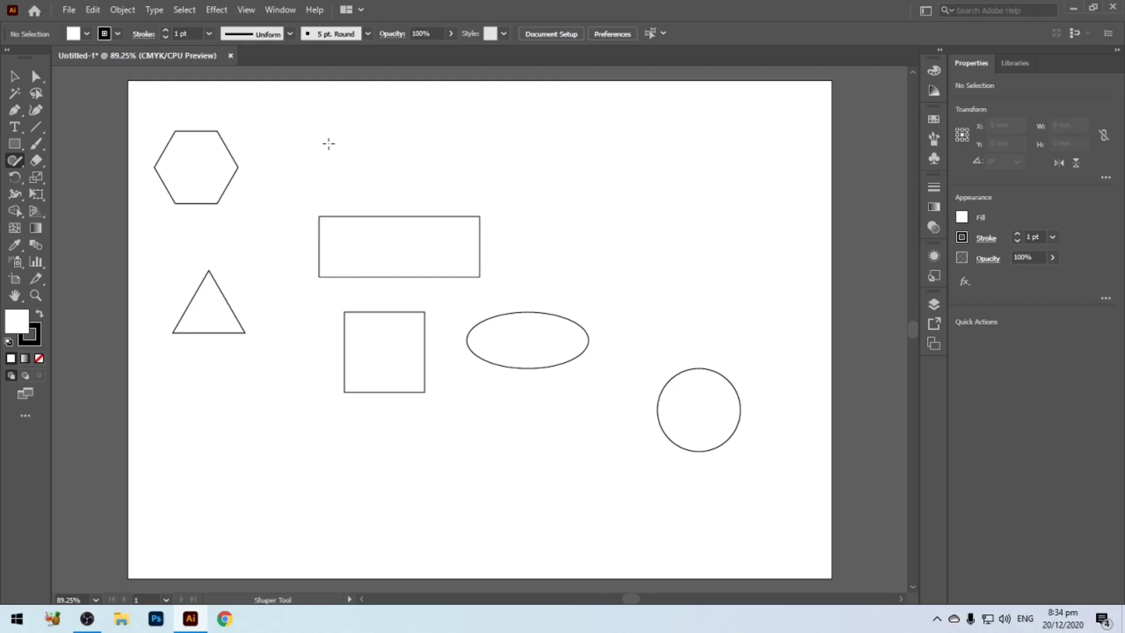
mouse_move(324, 144)
left_mouse_down()
mouse_move(324, 200)
mouse_move(468, 197)
mouse_move(465, 143)
mouse_move(325, 139)
left_mouse_up()
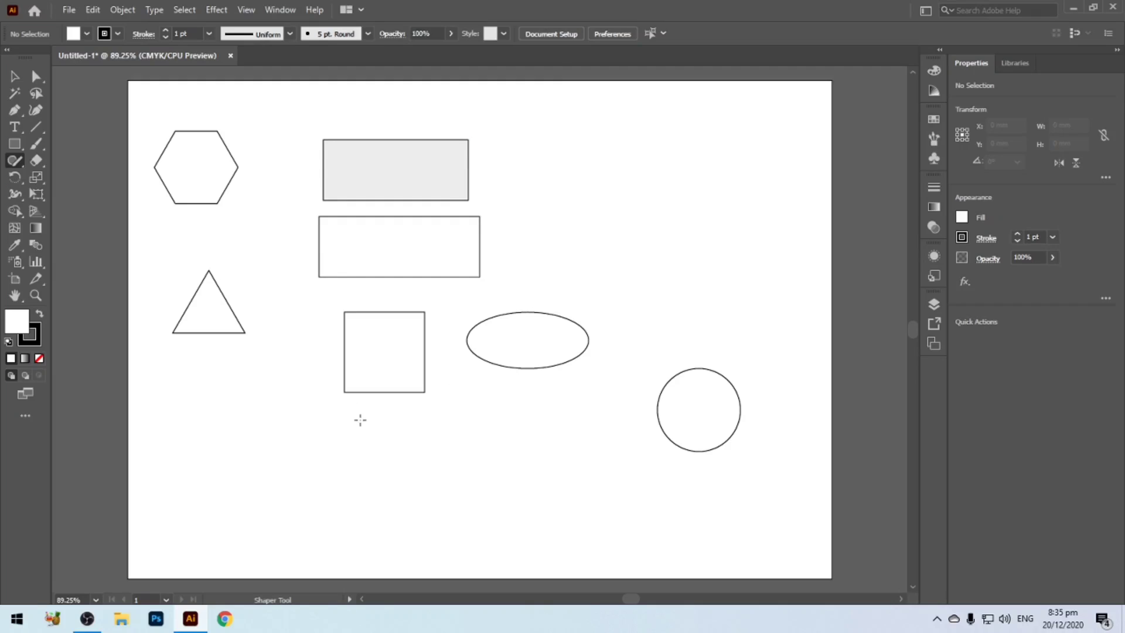
mouse_move(362, 418)
left_mouse_down()
mouse_move(408, 417)
mouse_move(408, 456)
mouse_move(364, 464)
mouse_move(361, 417)
left_mouse_up()
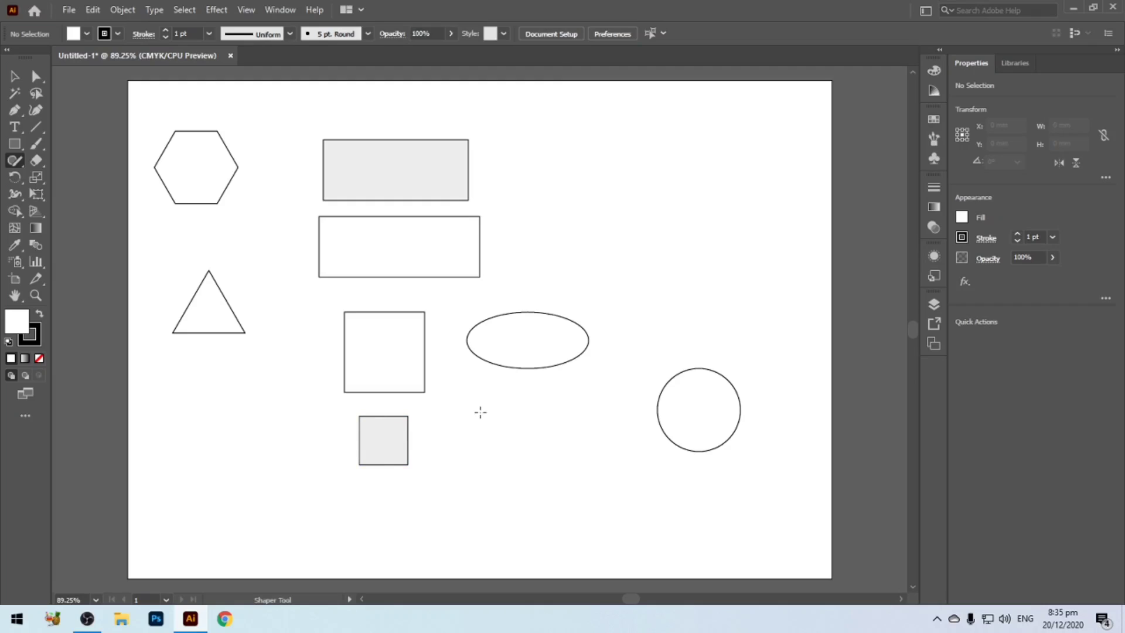
Step: Sketch Shaper versions of the ellipse and circle below their originals, plus an upright and an inverted triangle below the existing triangle
mouse_move(480, 412)
left_mouse_down()
mouse_move(585, 396)
mouse_move(607, 409)
mouse_move(595, 435)
mouse_move(479, 441)
mouse_move(467, 421)
mouse_move(498, 399)
left_mouse_up()
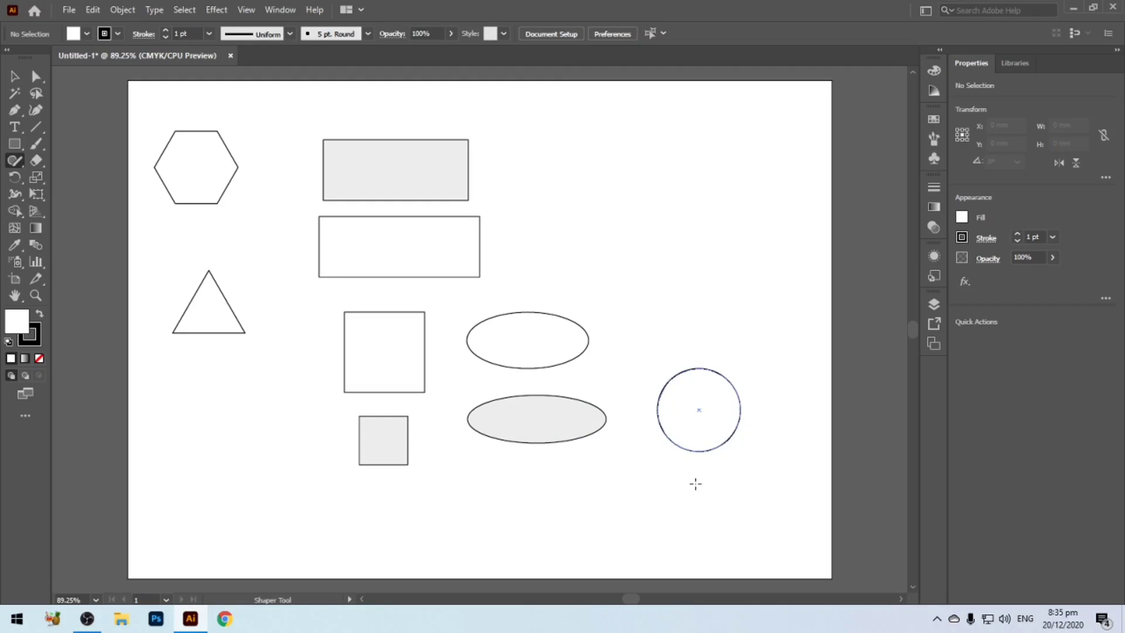
mouse_move(697, 505)
left_mouse_down()
mouse_move(686, 508)
mouse_move(701, 532)
mouse_move(722, 504)
mouse_move(690, 505)
left_mouse_up()
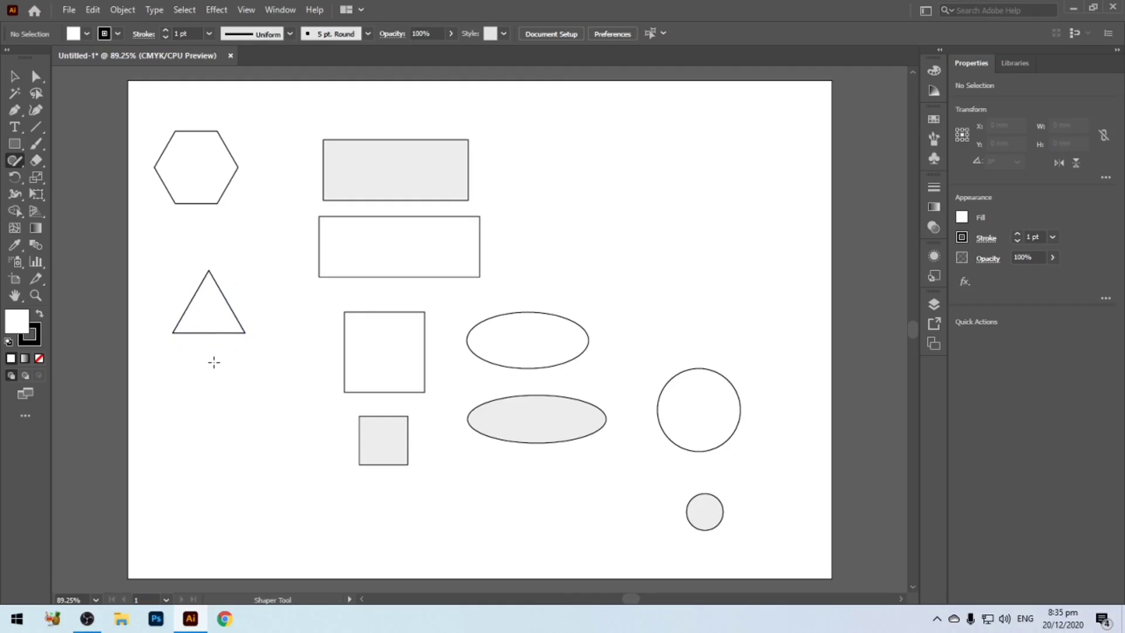
mouse_move(204, 362)
left_mouse_down()
mouse_move(167, 423)
mouse_move(231, 404)
mouse_move(192, 362)
mouse_move(181, 406)
mouse_move(237, 400)
mouse_move(210, 357)
left_mouse_up()
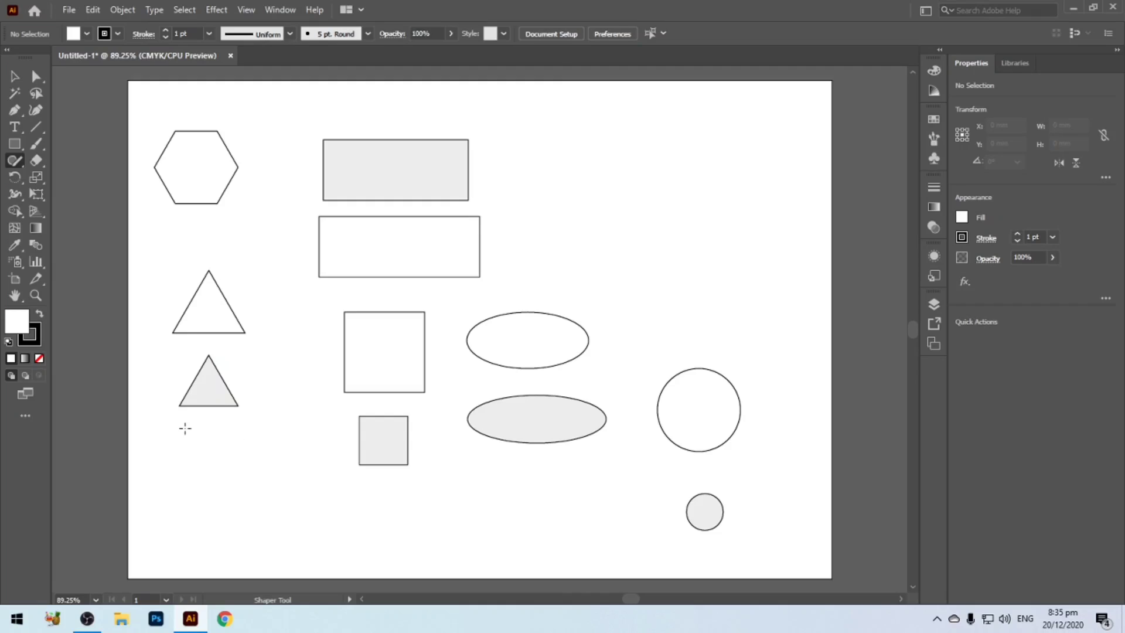
mouse_move(185, 428)
left_mouse_down()
mouse_move(240, 424)
mouse_move(212, 479)
mouse_move(185, 428)
left_mouse_up()
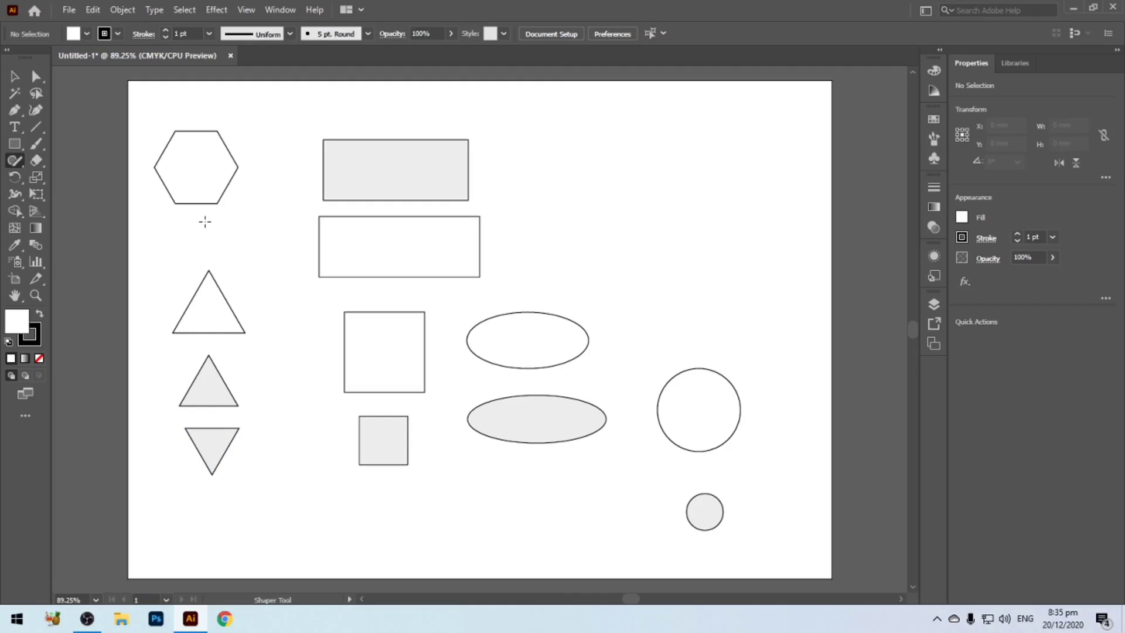
Step: Sketch a Shaper circle below the white hexagon, a hexagon about 48 × 41 mm in the upper-right area, and a small circle below that hexagon
mouse_move(227, 225)
left_mouse_down()
mouse_move(258, 228)
mouse_move(266, 248)
mouse_move(256, 297)
mouse_move(226, 301)
mouse_move(199, 277)
mouse_move(192, 249)
mouse_move(231, 228)
left_mouse_up()
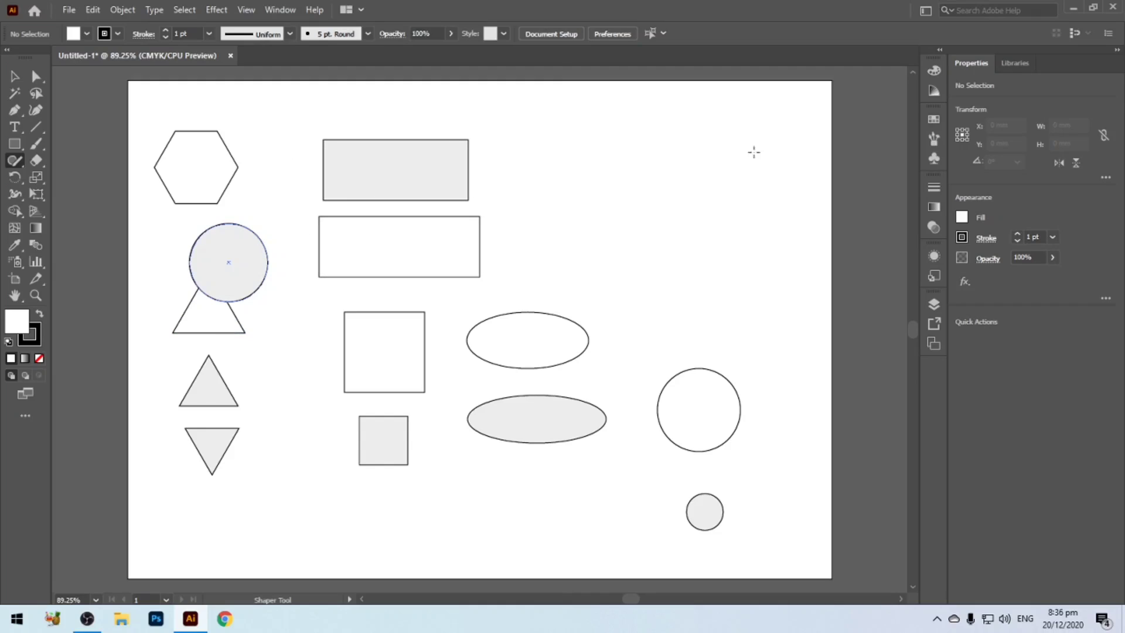
mouse_move(667, 136)
left_mouse_down()
mouse_move(635, 188)
mouse_move(689, 239)
mouse_move(741, 241)
mouse_move(758, 170)
mouse_move(727, 160)
mouse_move(707, 118)
mouse_move(640, 145)
left_mouse_up()
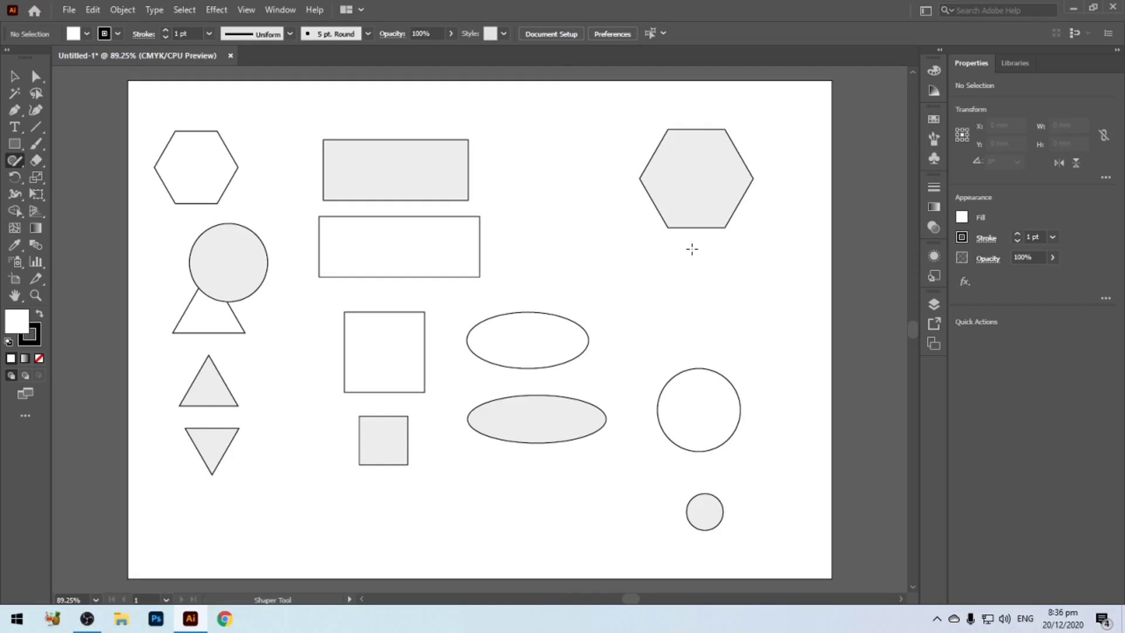
mouse_move(625, 306)
left_mouse_down()
mouse_move(651, 308)
mouse_move(639, 287)
mouse_move(632, 315)
left_mouse_up()
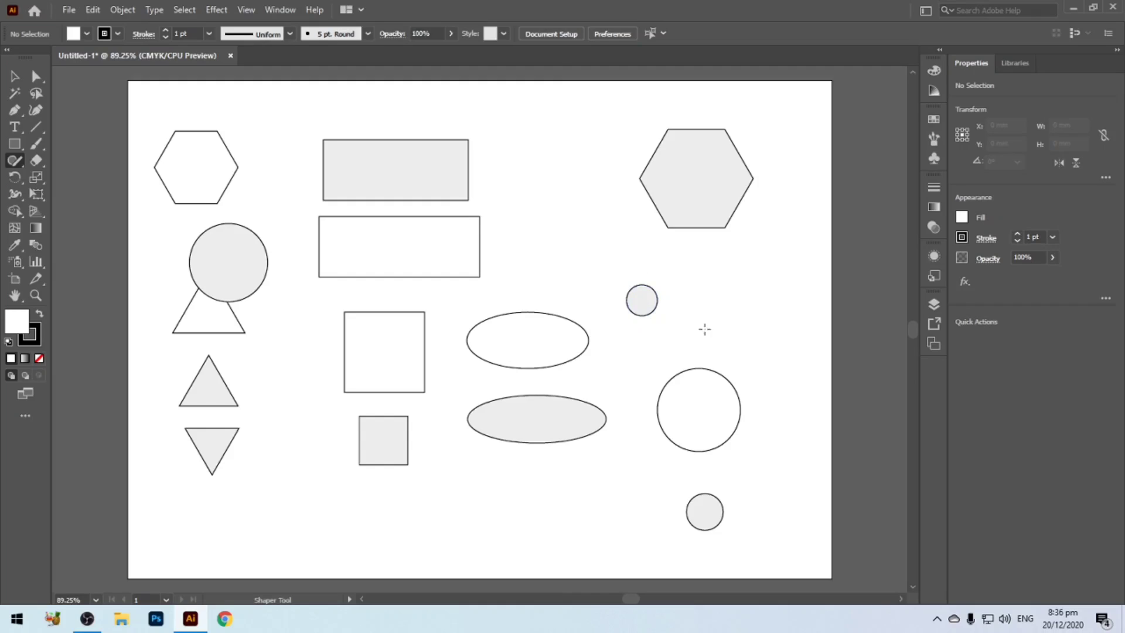
Step: Sketch three diagonal rectangles with the Shaper tool, one below the large hexagon and two near the artboard's bottom, plus a tilted ellipse at the lower left
mouse_move(707, 297)
left_mouse_down()
mouse_move(778, 255)
mouse_move(788, 279)
mouse_move(721, 323)
mouse_move(680, 328)
mouse_move(710, 294)
left_mouse_up()
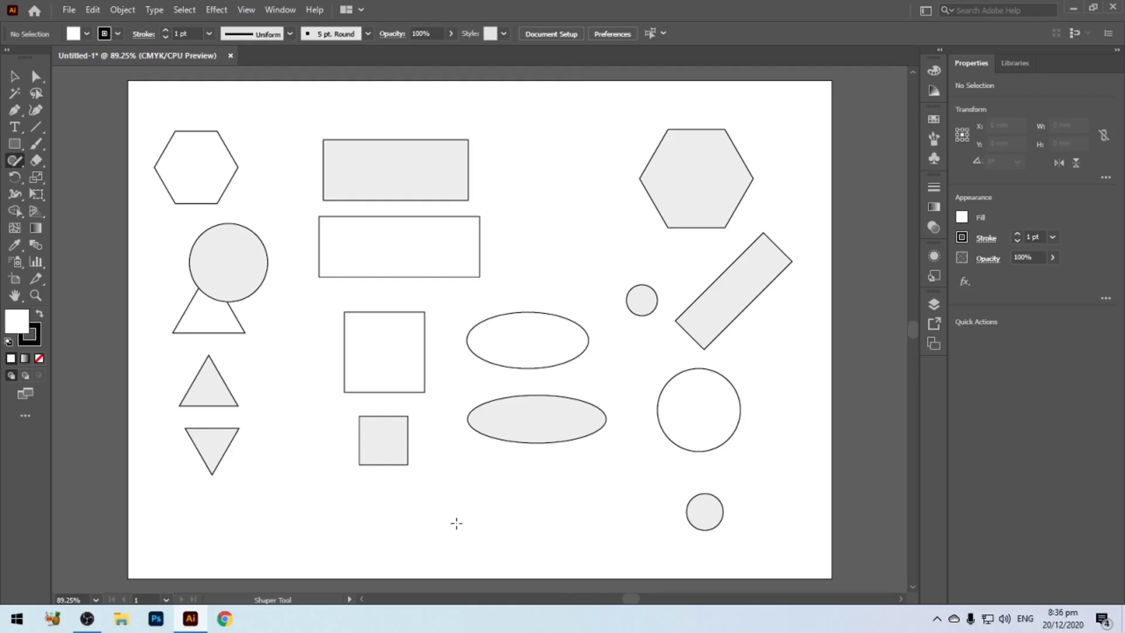
mouse_move(457, 524)
left_mouse_down()
mouse_move(520, 486)
mouse_move(526, 507)
mouse_move(473, 542)
mouse_move(456, 520)
mouse_move(448, 529)
left_mouse_up()
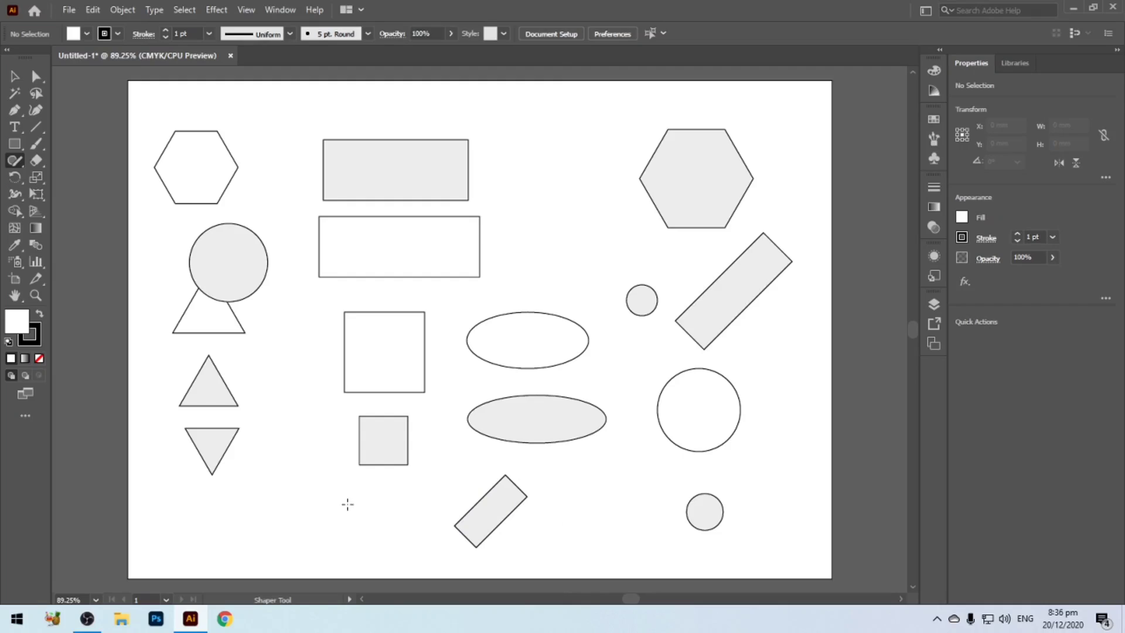
mouse_move(347, 507)
left_mouse_down()
mouse_move(341, 521)
mouse_move(393, 549)
mouse_move(407, 532)
mouse_move(360, 502)
mouse_move(346, 508)
left_mouse_up()
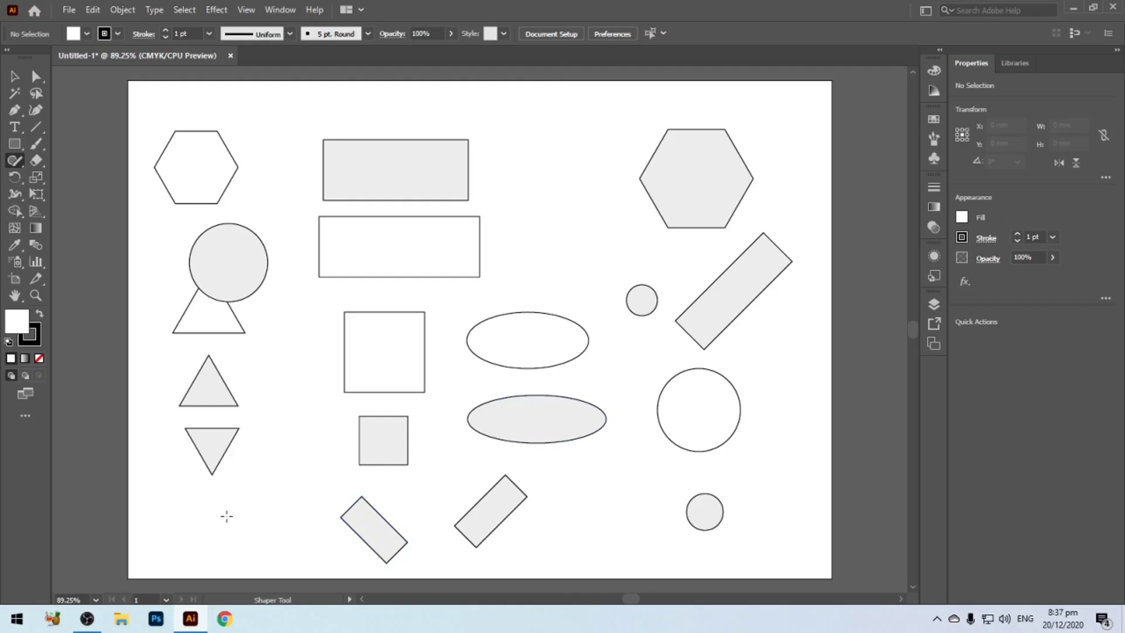
mouse_move(231, 519)
left_mouse_down()
mouse_move(293, 476)
mouse_move(293, 507)
mouse_move(272, 526)
mouse_move(209, 545)
mouse_move(212, 521)
mouse_move(262, 490)
left_mouse_up()
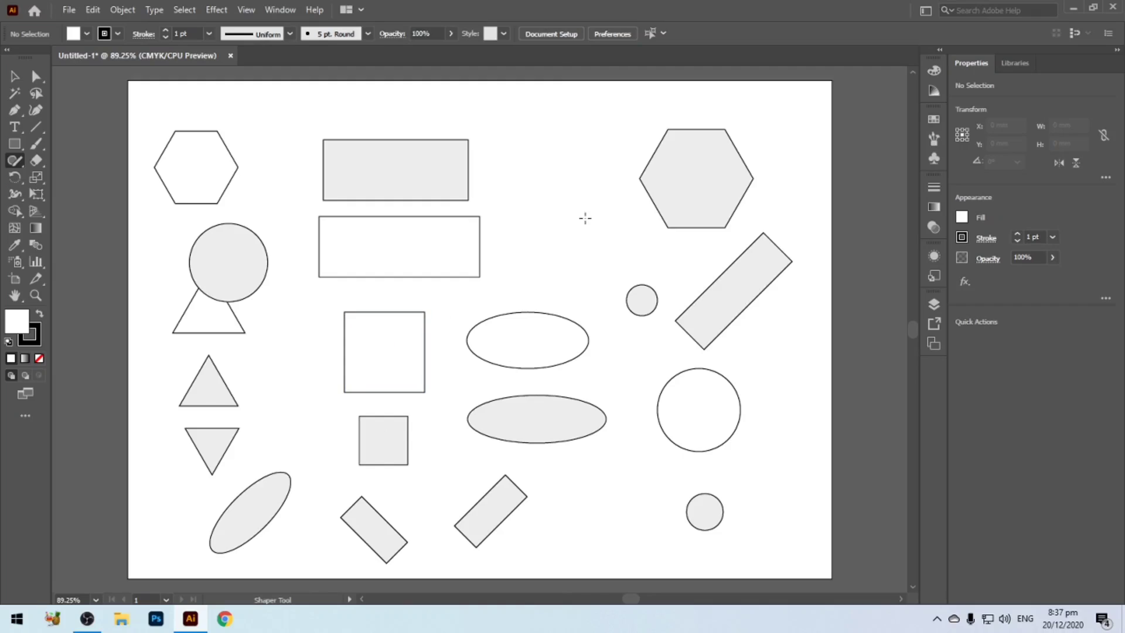
Step: Select the grey hexagon, then move the large horizontal grey rectangle left and slightly up, closer to the white hexagon
left_click(714, 178)
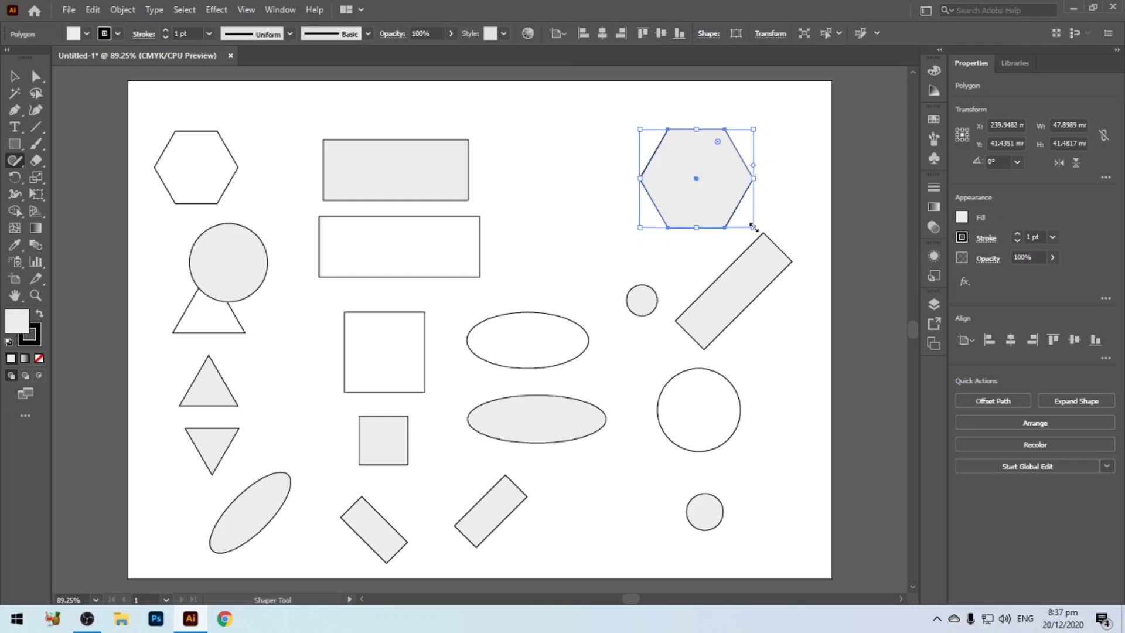
left_click(438, 181)
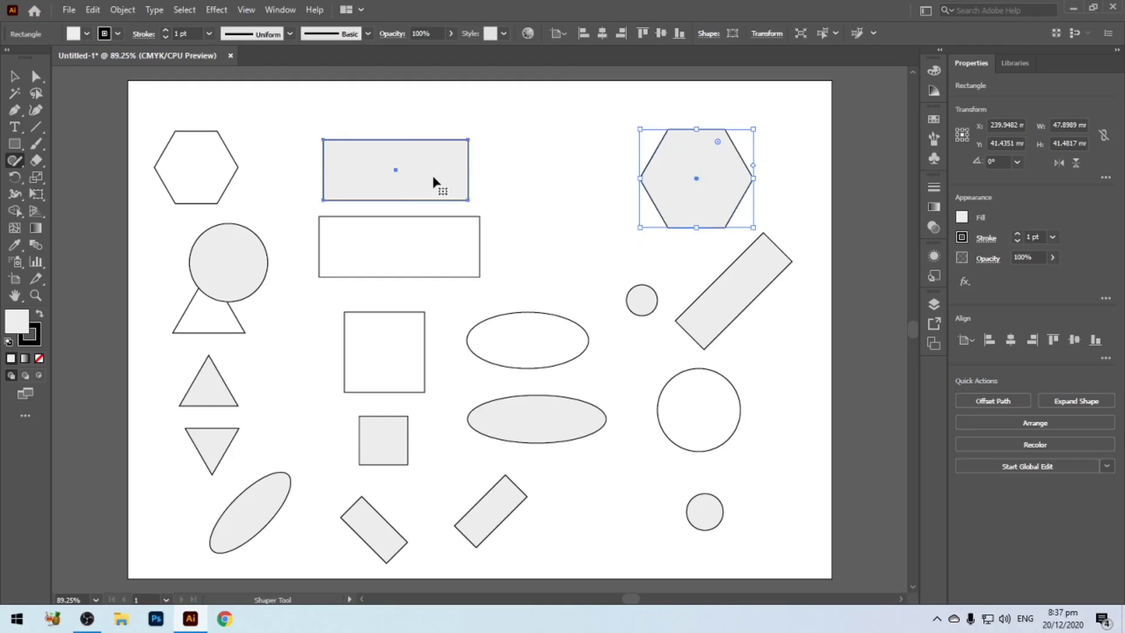
mouse_move(423, 169)
left_mouse_down()
mouse_move(484, 171)
mouse_move(369, 170)
left_mouse_up()
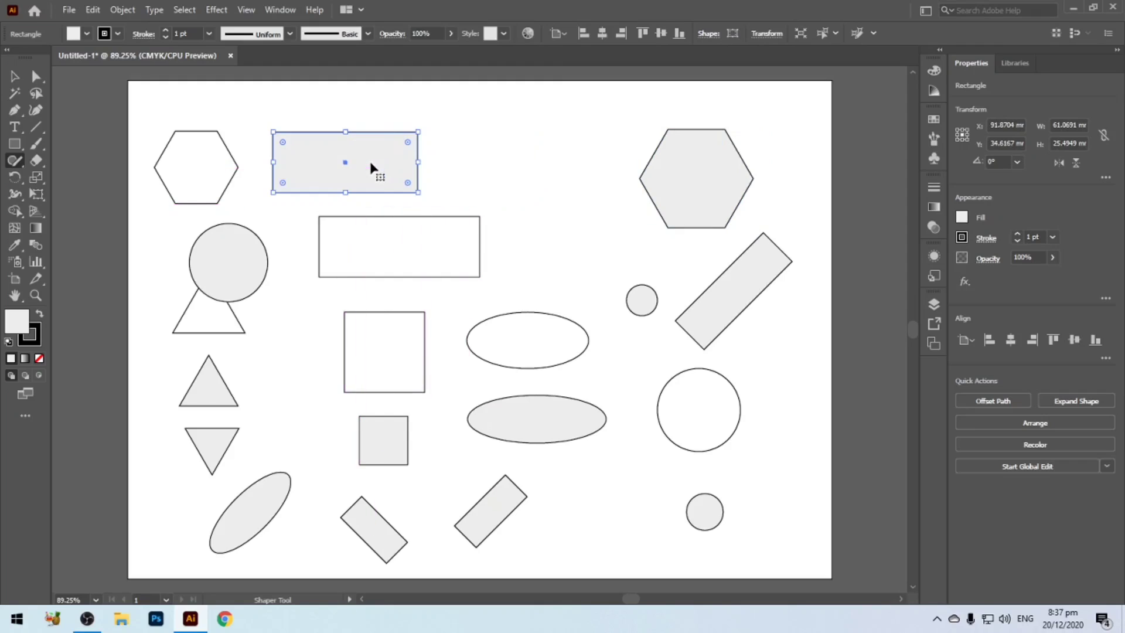
Step: Try straight Shaper strokes inside the white rectangle and the grey rectangle, undoing each stroke
left_click_drag(402, 258, 435, 282)
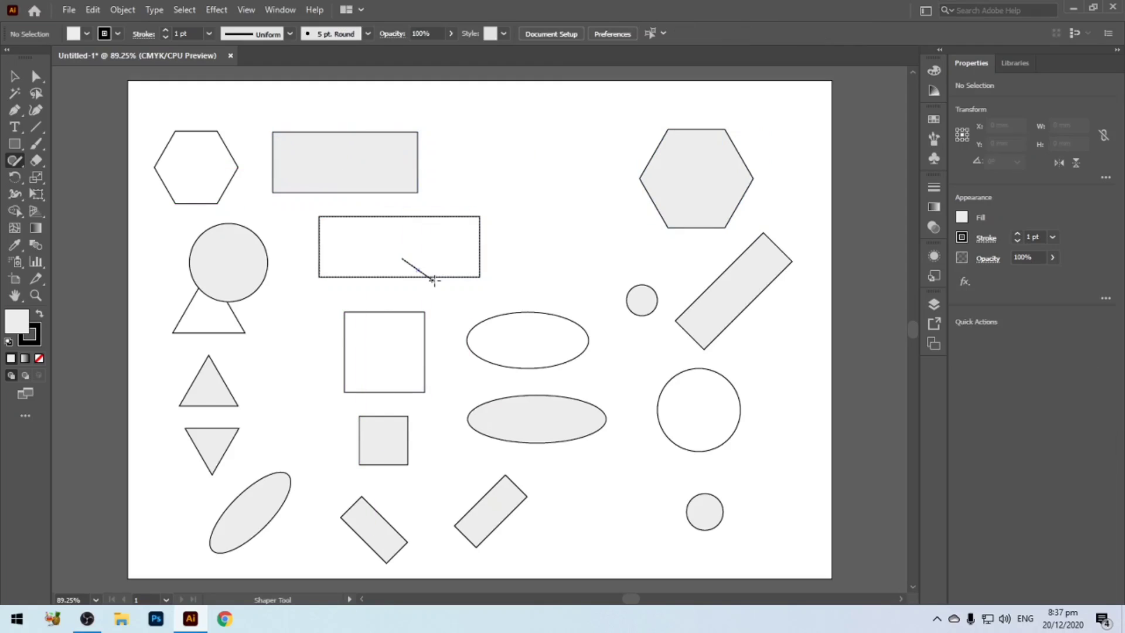
key("ctrl+z")
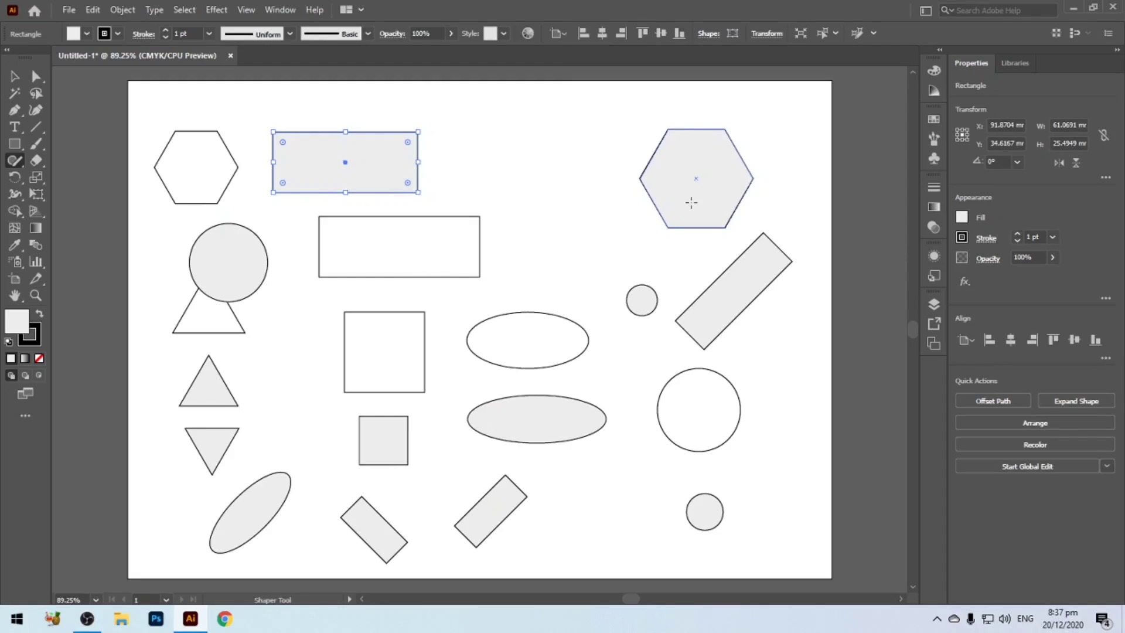
left_click(462, 253)
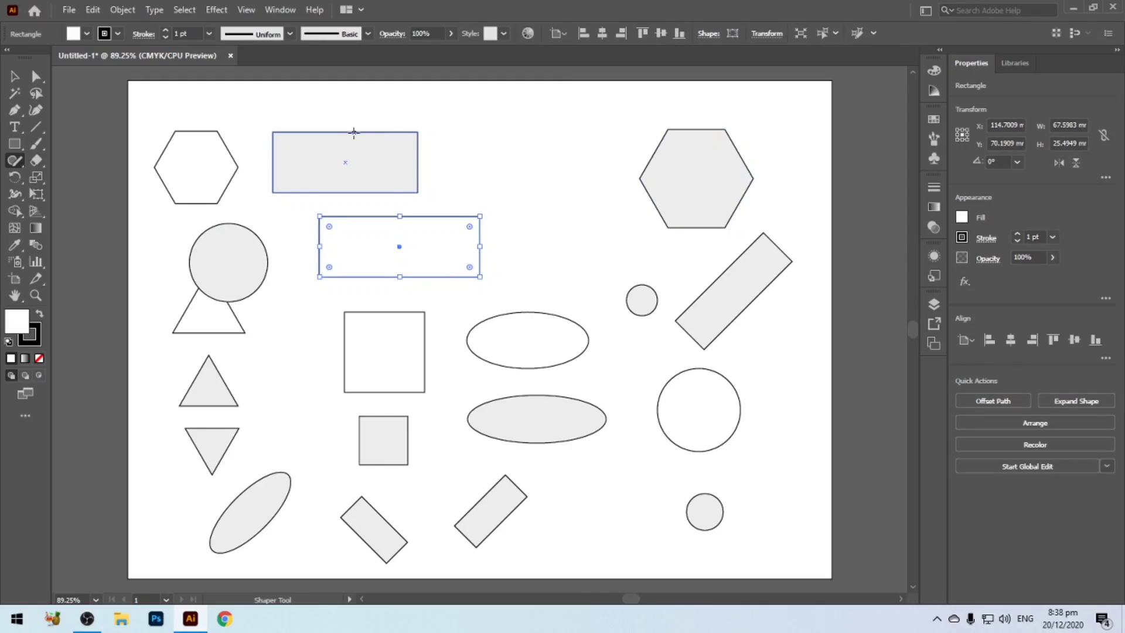
left_click_drag(353, 132, 389, 184)
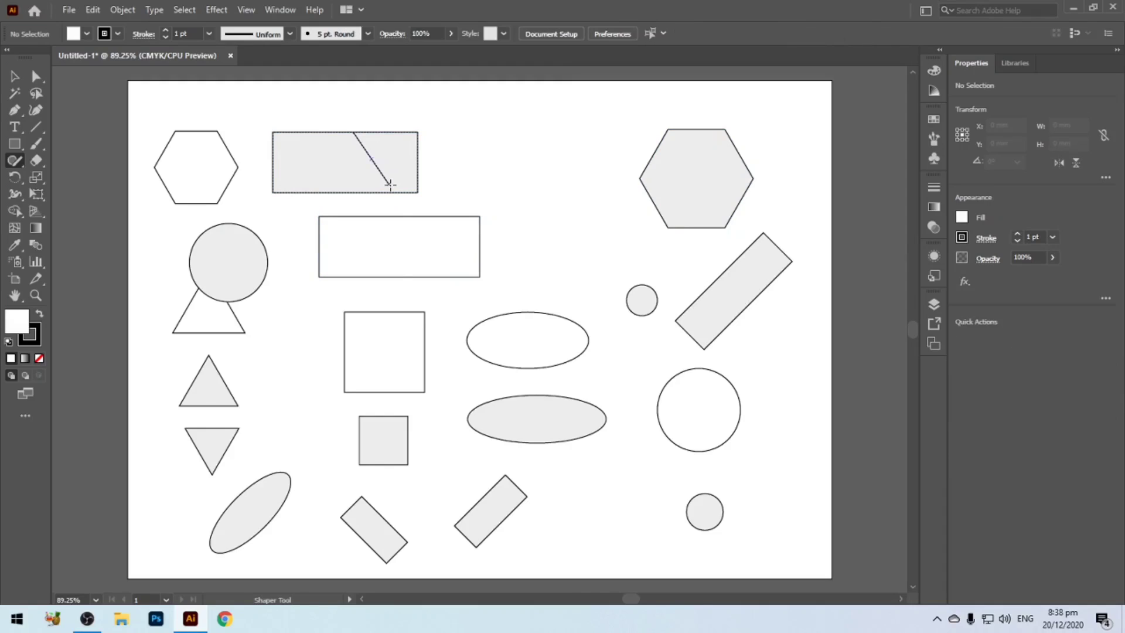
key("ctrl+z")
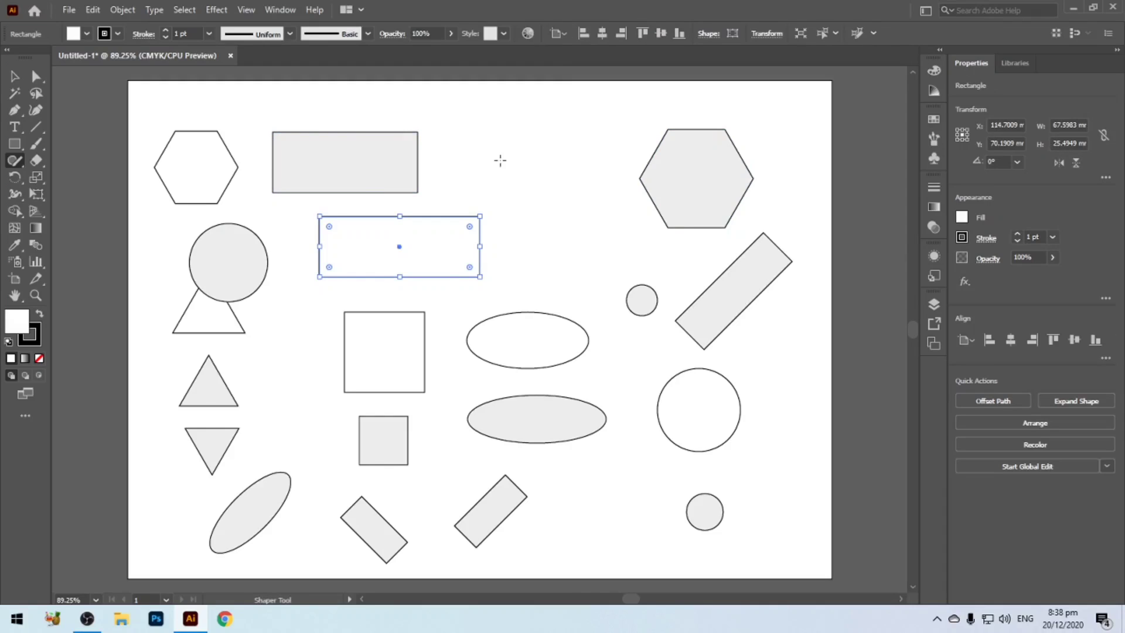
Step: Sketch two separate straight lines with the Shaper tool between the grey rectangle and the grey hexagon
mouse_move(455, 138)
left_mouse_down()
mouse_move(516, 173)
mouse_move(550, 147)
mouse_move(544, 200)
left_mouse_up()
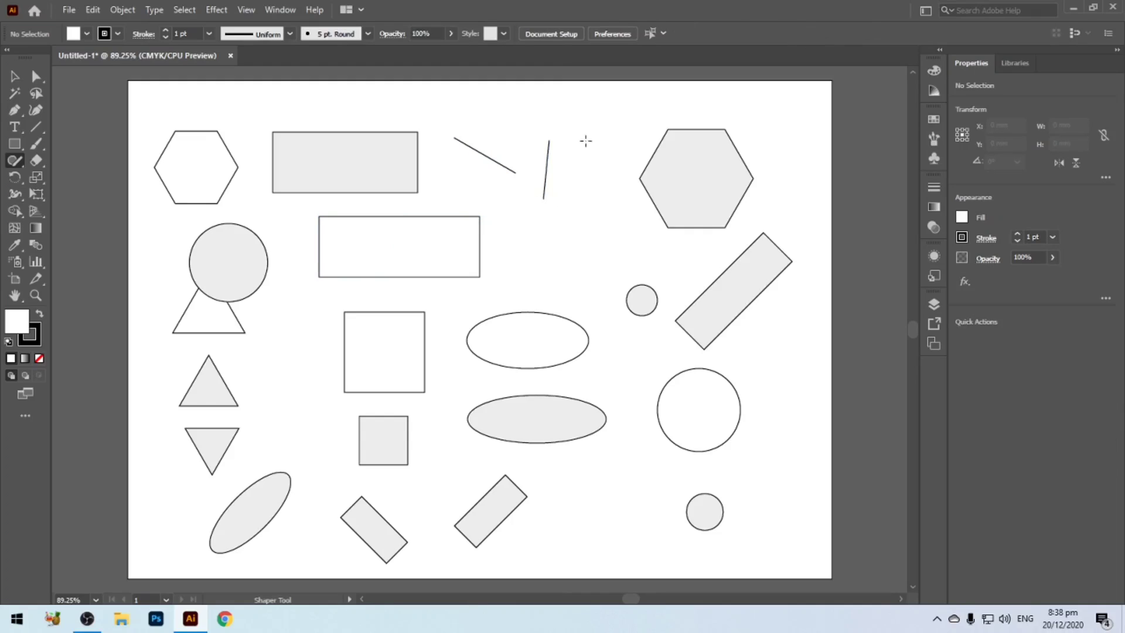
Step: Sketch three more straight lines with the Shaper tool, two steep ones beside the existing steep line and a diagonal one below
mouse_move(586, 140)
left_mouse_down()
mouse_move(569, 207)
mouse_move(597, 231)
left_mouse_up()
left_click_drag(497, 209, 555, 263)
Step: Move the horizontal grey rectangle up near the artboard's upper edge and shift the white hexagon slightly up and left
left_click(400, 181)
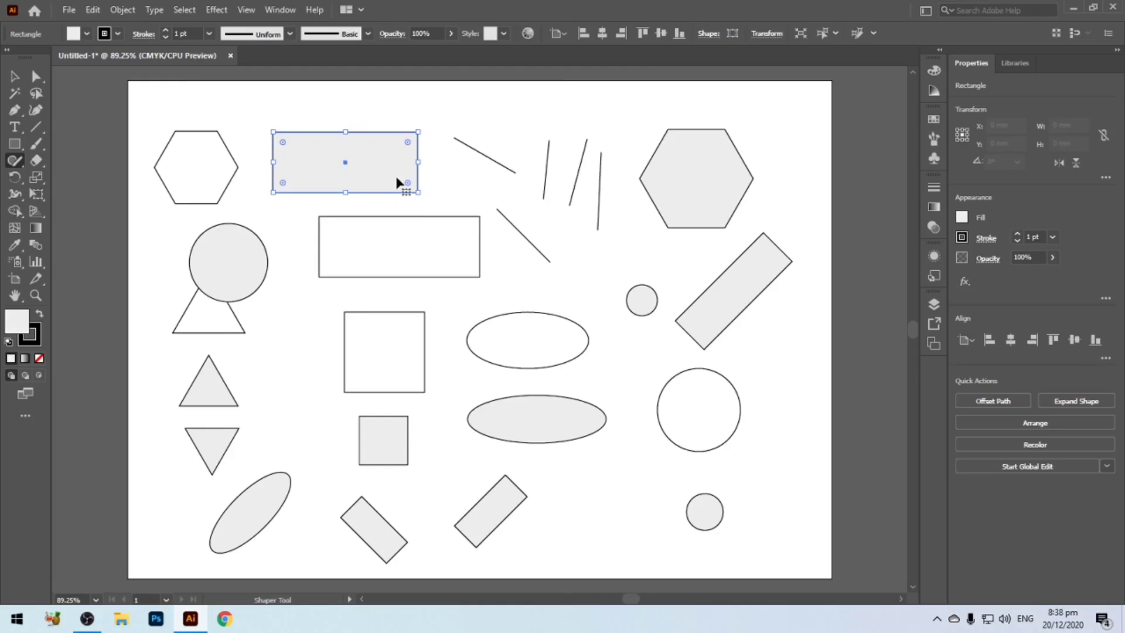
mouse_move(344, 158)
left_mouse_down()
mouse_move(421, 157)
mouse_move(364, 169)
mouse_move(344, 137)
left_mouse_up()
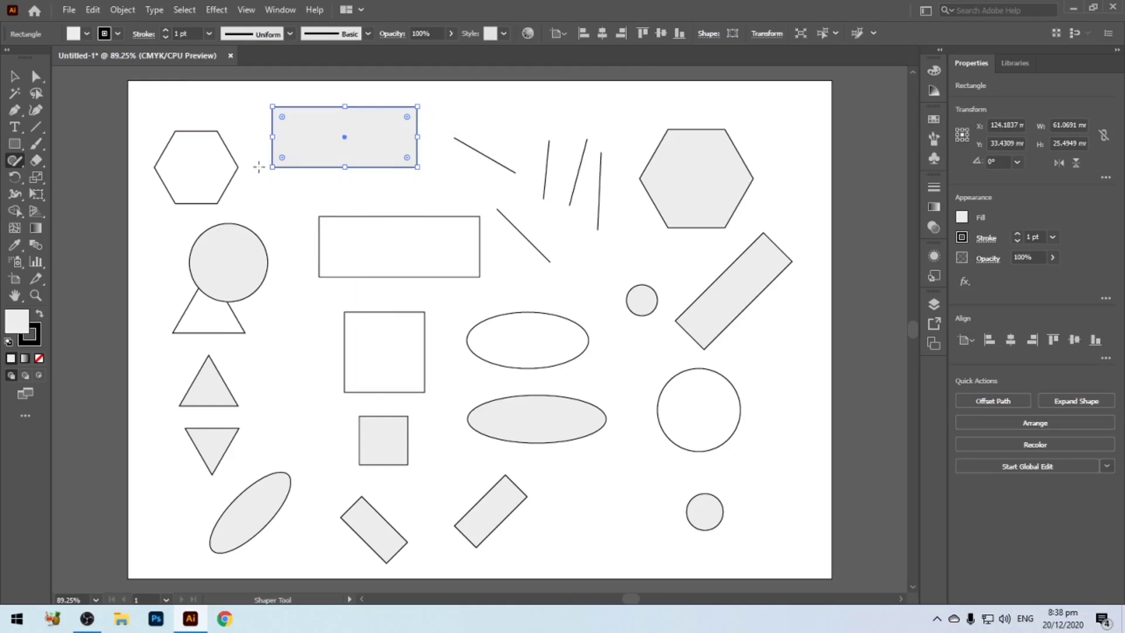
left_click(204, 164)
mouse_move(193, 163)
left_mouse_down()
mouse_move(218, 181)
mouse_move(186, 168)
left_mouse_up()
Step: Move the large grey circle off the white triangle and scale it to about 22.7 mm in diameter
left_click(246, 258)
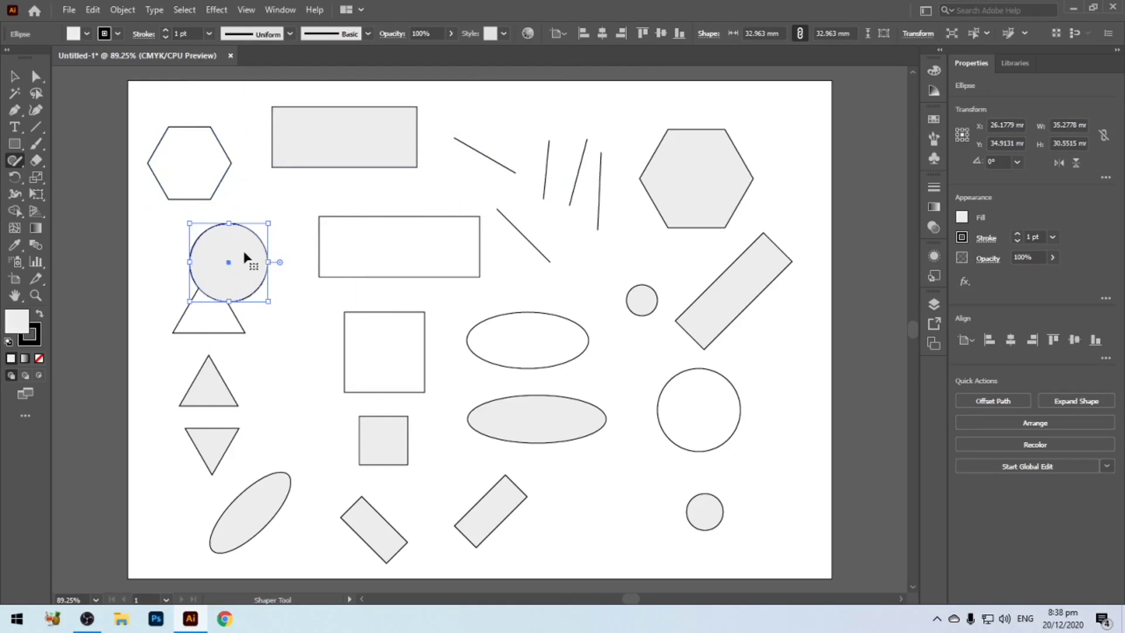
left_click_drag(231, 258, 267, 253)
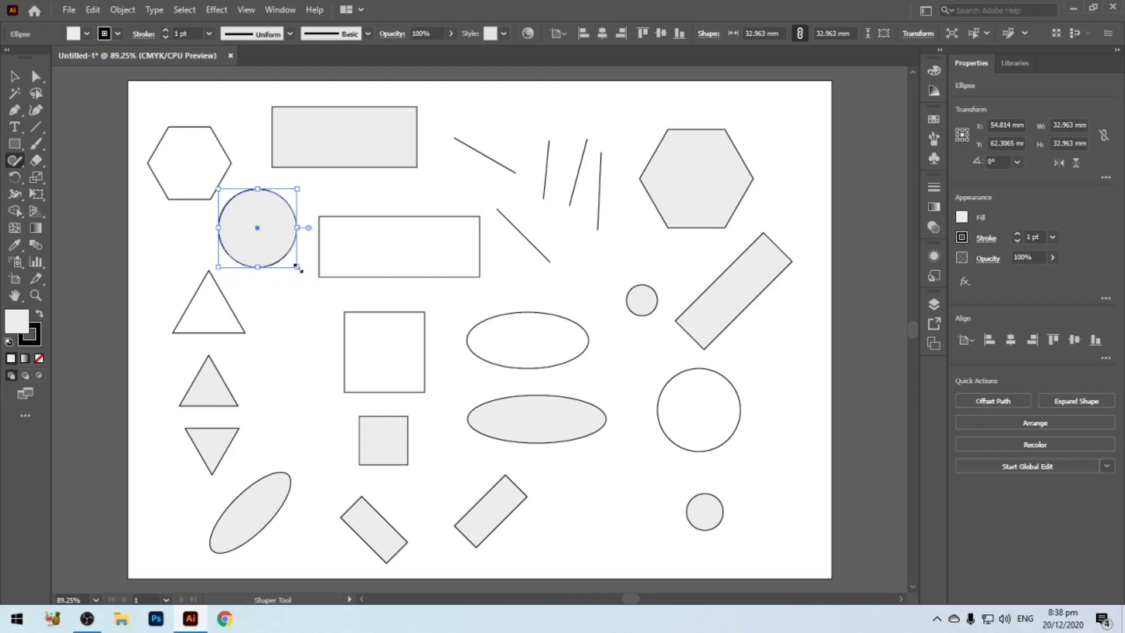
left_click_drag(297, 268, 504, 447)
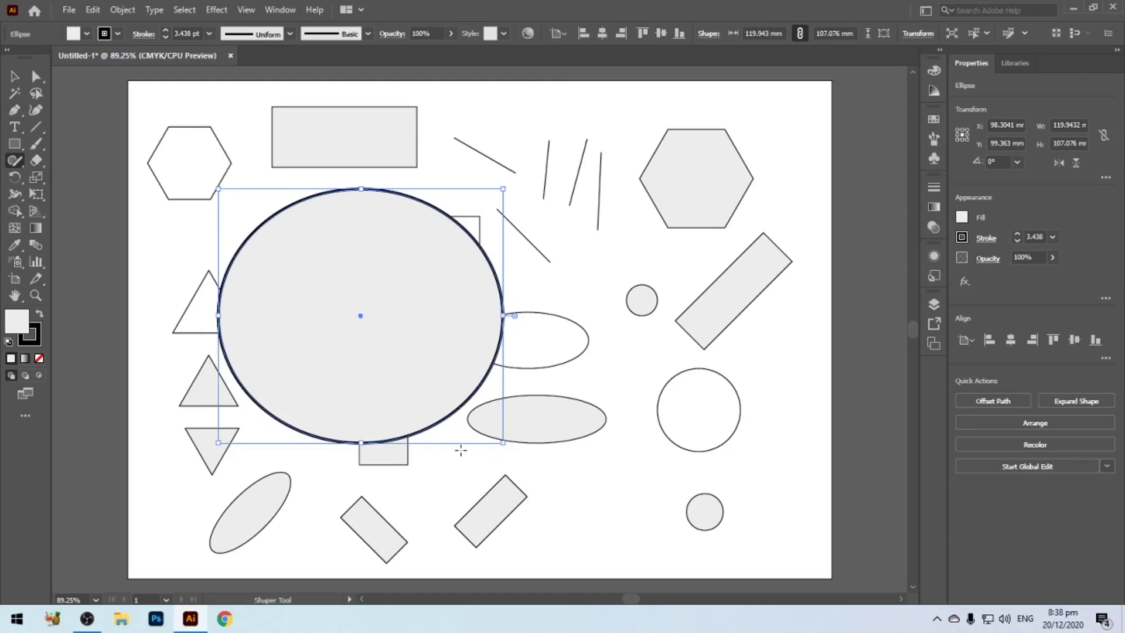
left_click_drag(504, 447, 272, 245)
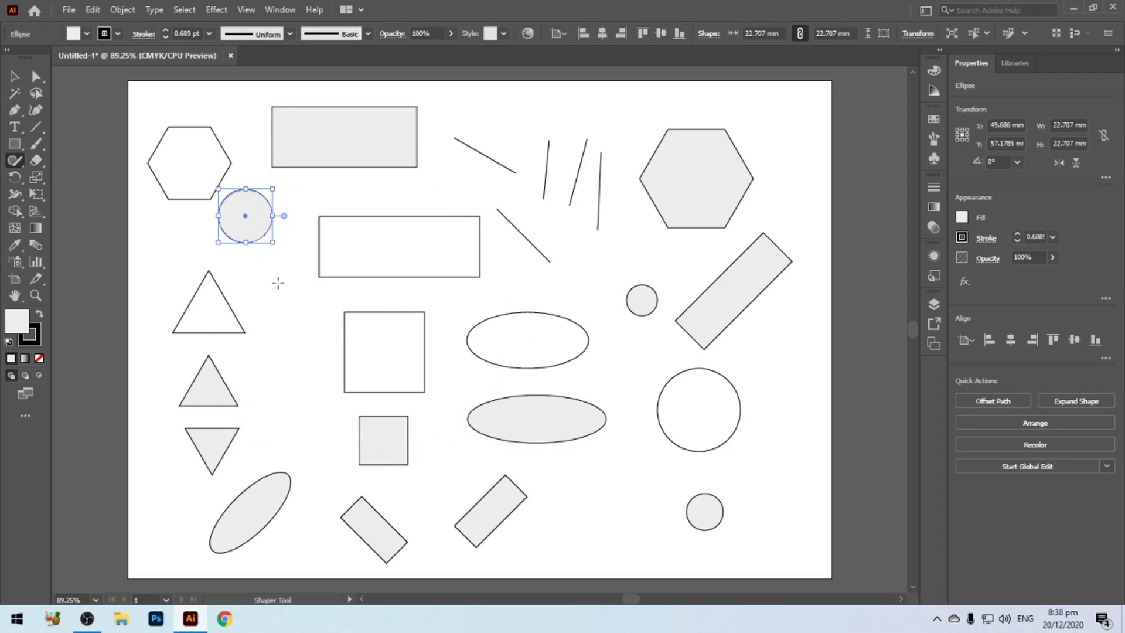
left_click(279, 286)
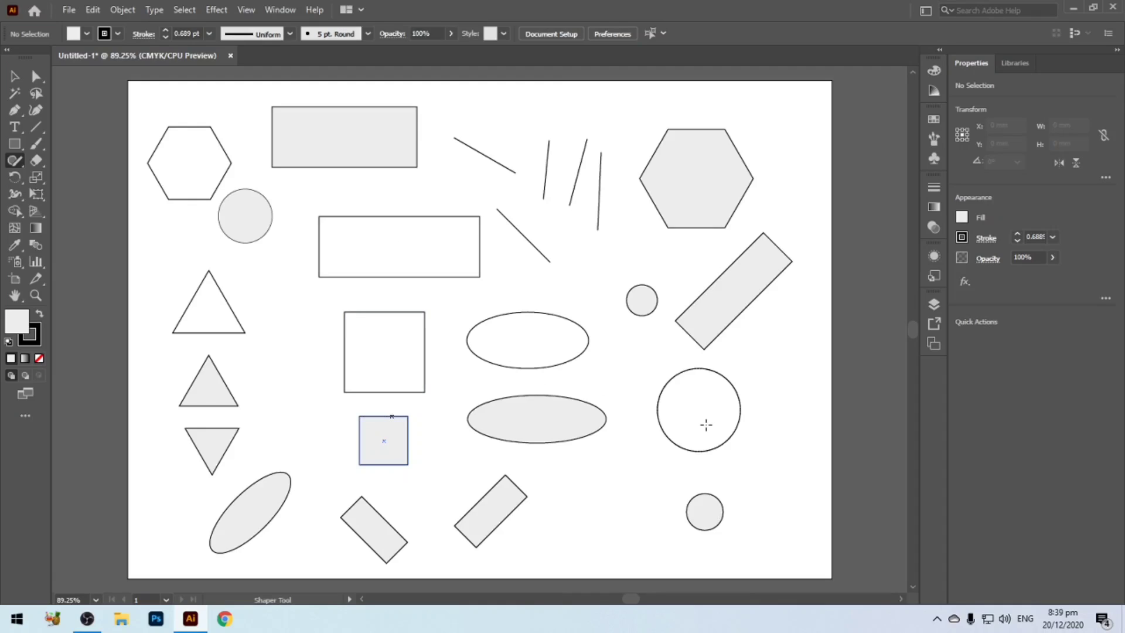
Step: Turn the white circle into a pie shape by cutting a wedge of slightly less than a quarter out of its lower right
left_click(704, 446)
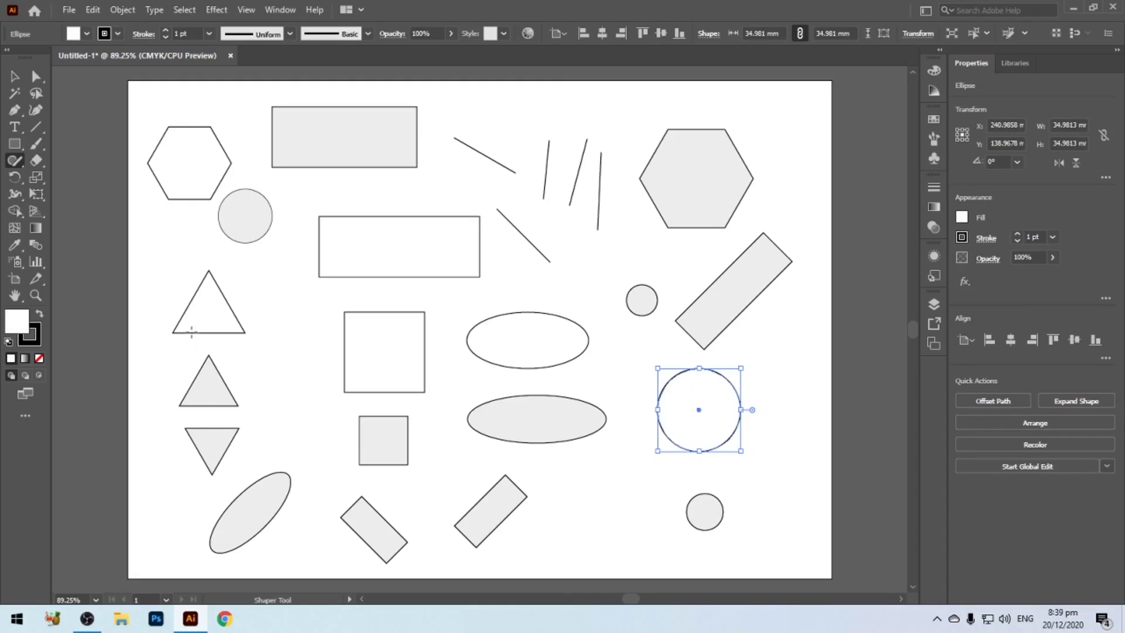
left_click(16, 161)
scroll(788, 439, "up", 6)
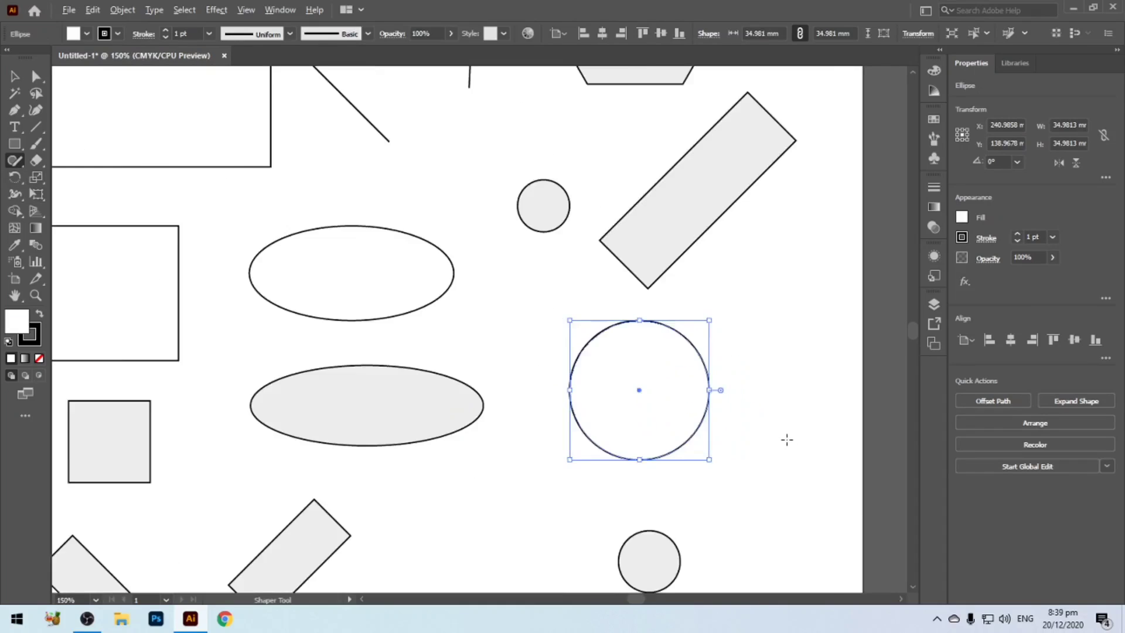
scroll(583, 258, "down", 2)
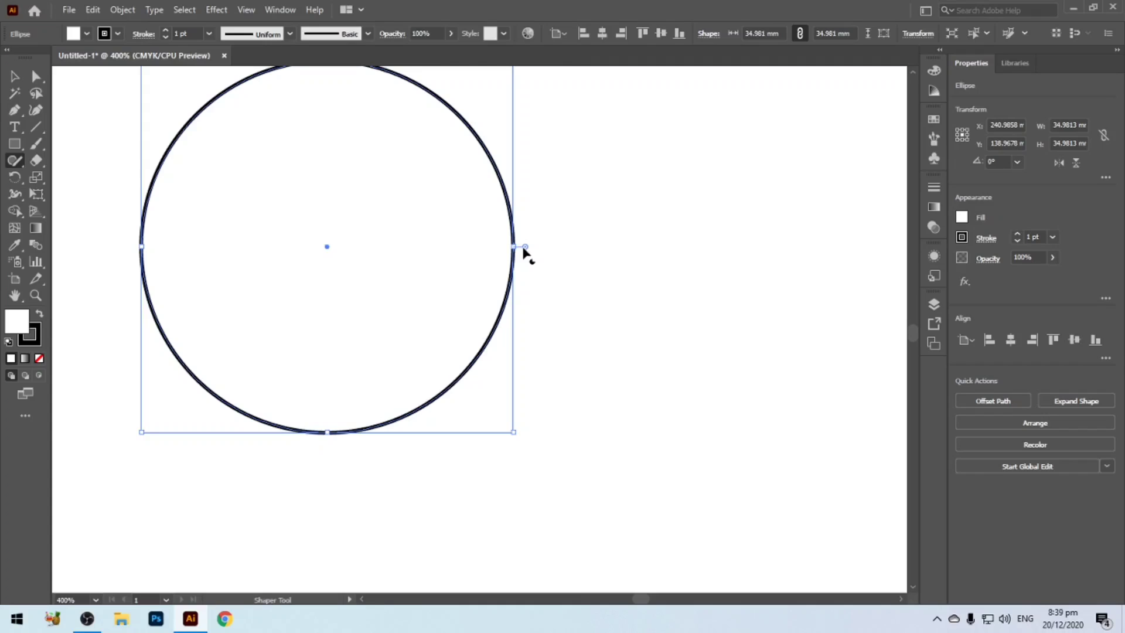
left_click_drag(525, 251, 363, 447)
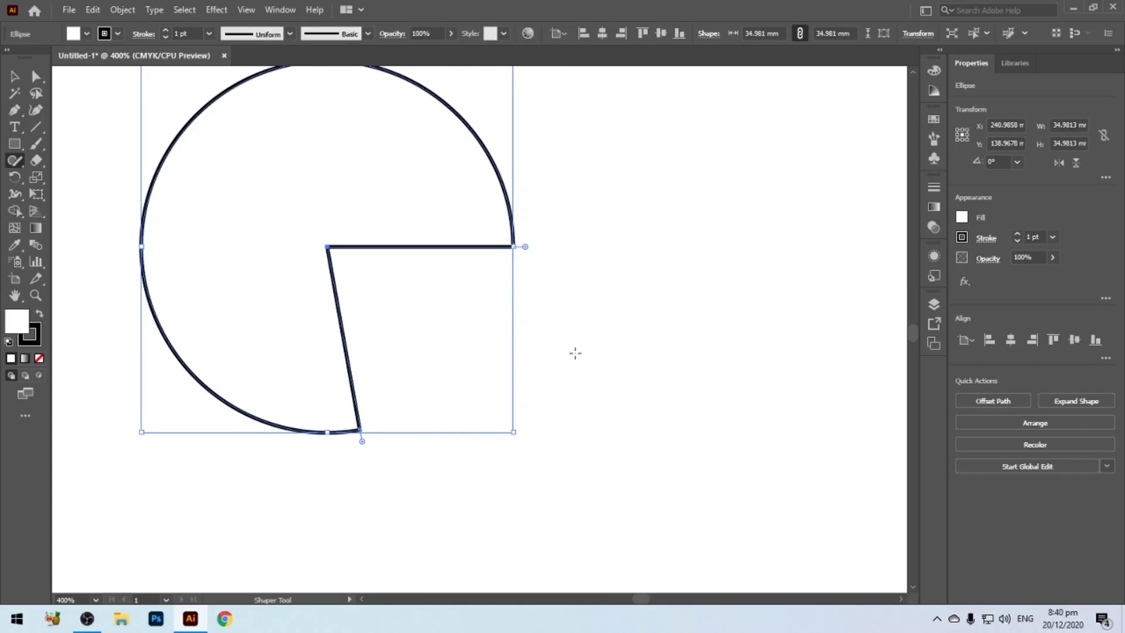
key("super")
key("super")
scroll(555, 346, "down", 2)
scroll(555, 346, "down", 1)
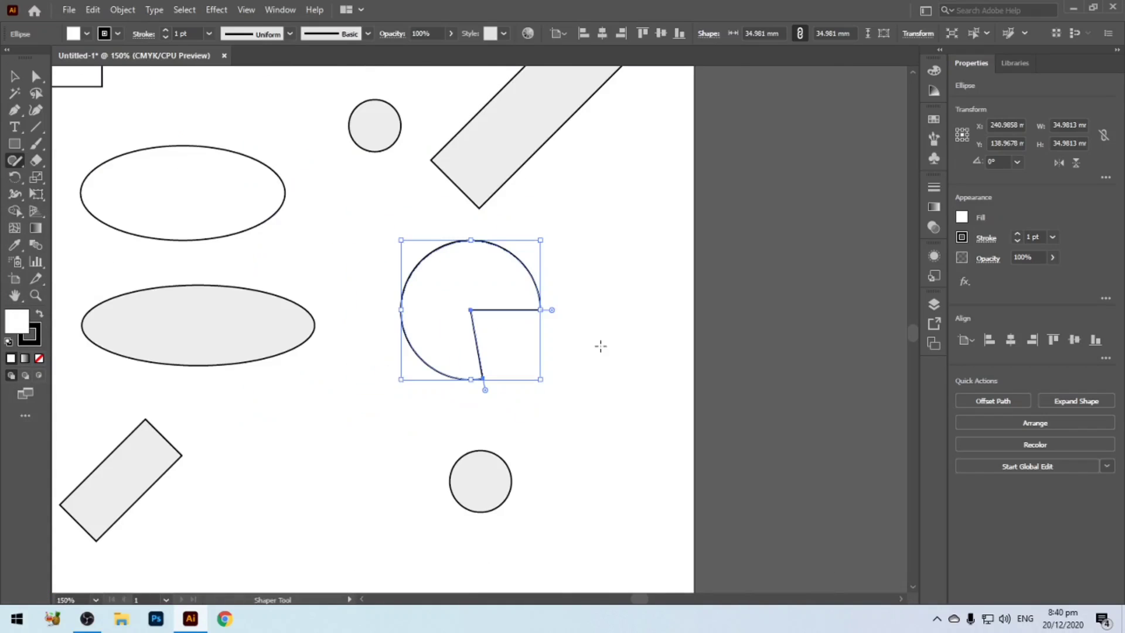
left_click(610, 345)
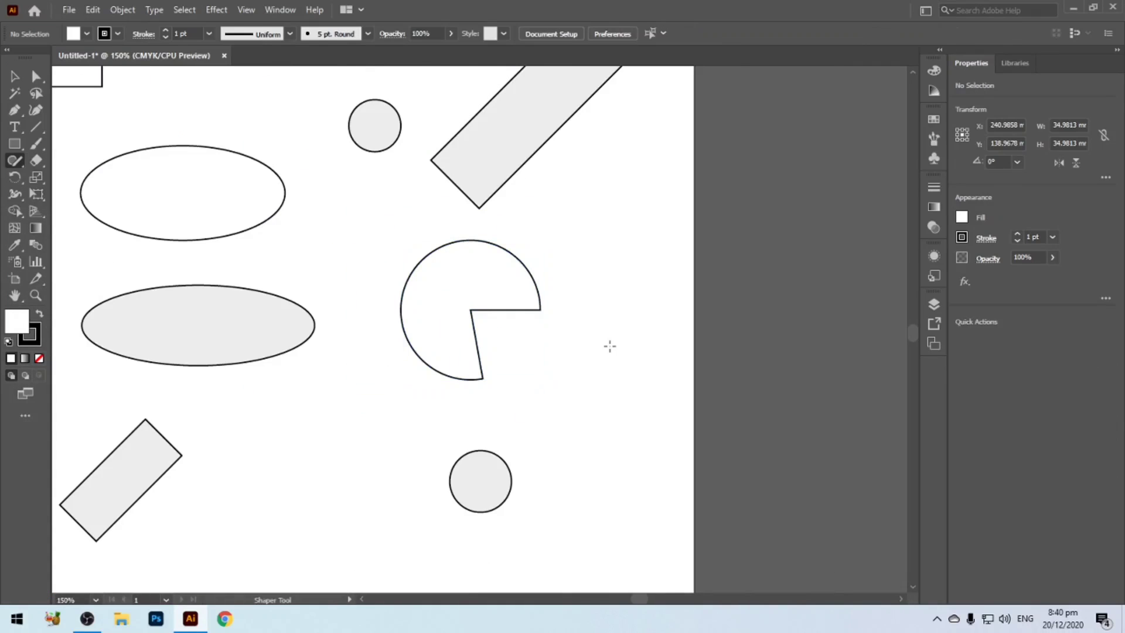
left_click(464, 311)
left_click(602, 377)
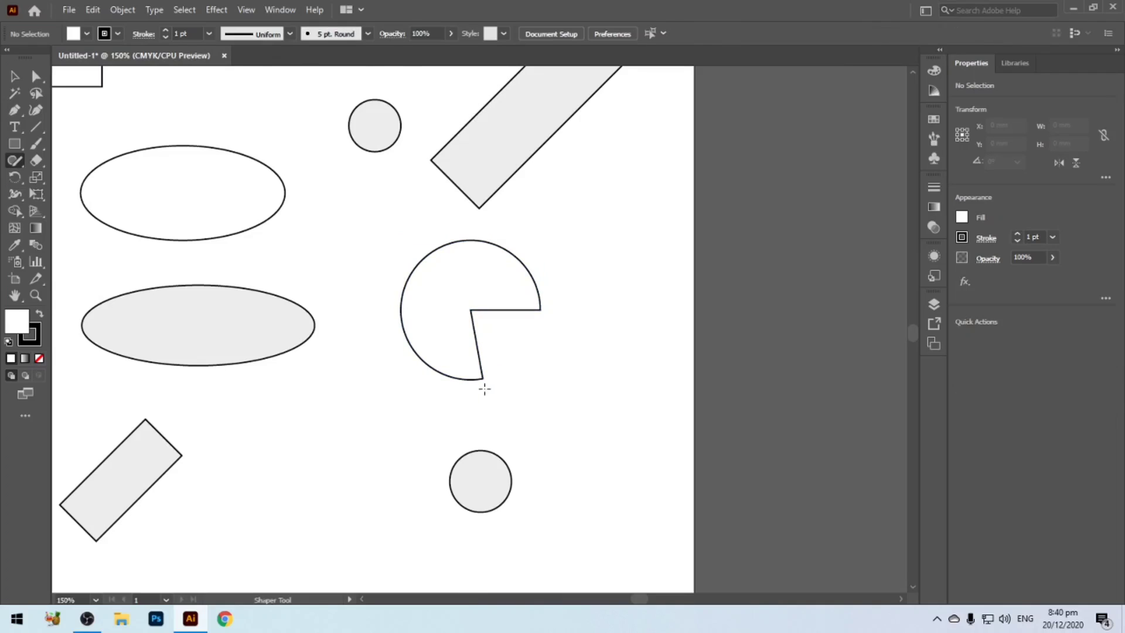
Step: Give the pie shape a yellow fill and a magenta stroke
scroll(484, 388, "down", 1)
left_click_drag(410, 283, 559, 350)
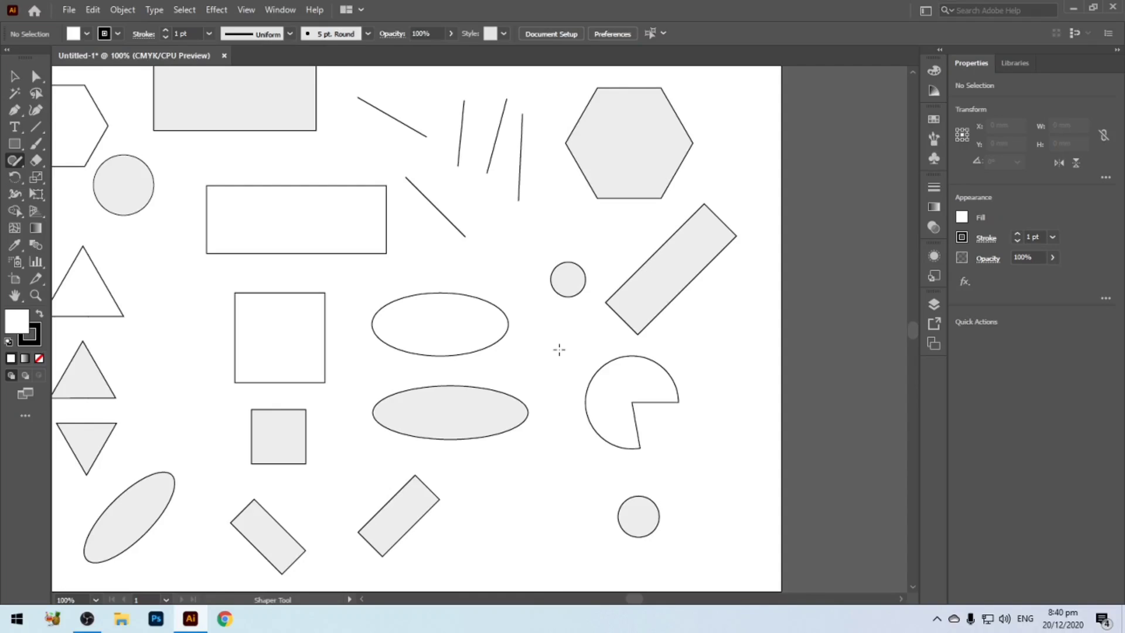
left_click(604, 413)
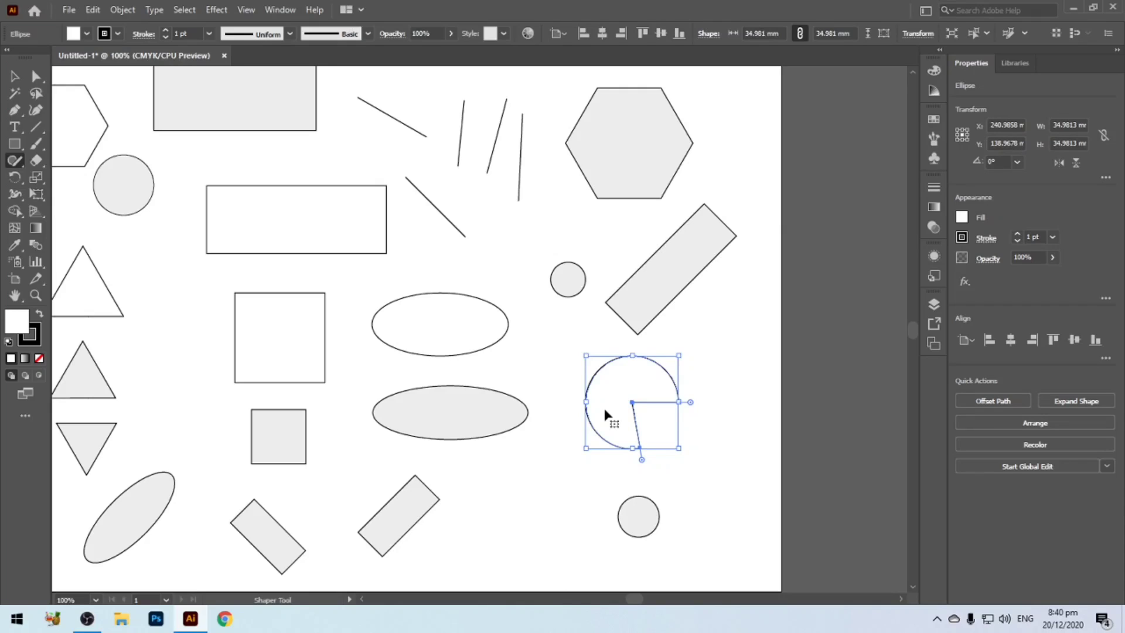
left_click(966, 214)
left_click(858, 267)
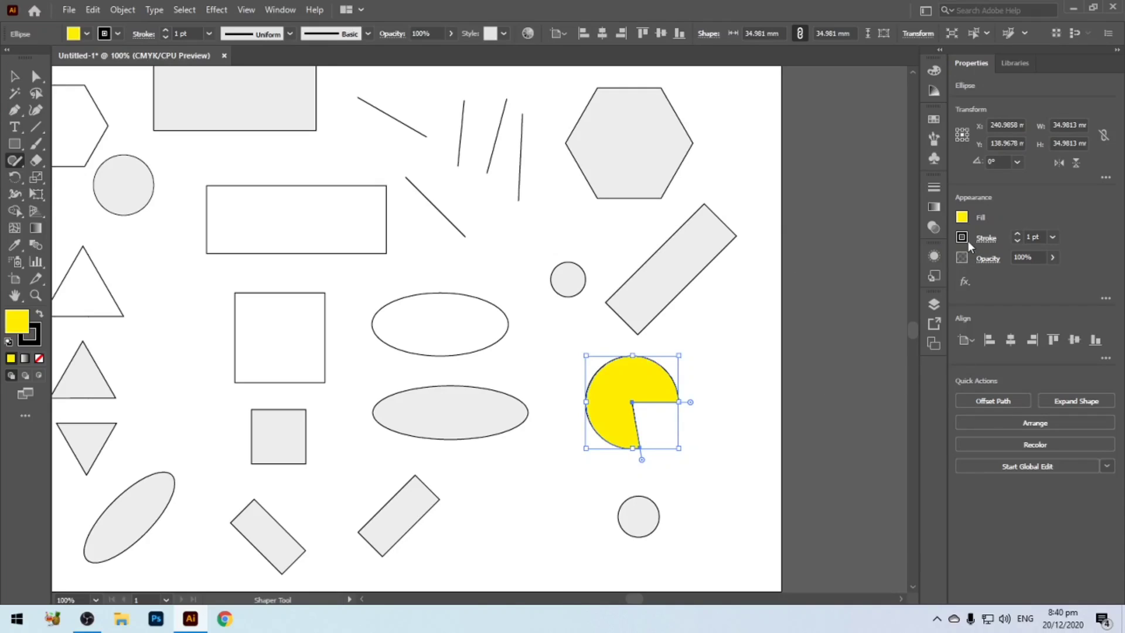
left_click(965, 240)
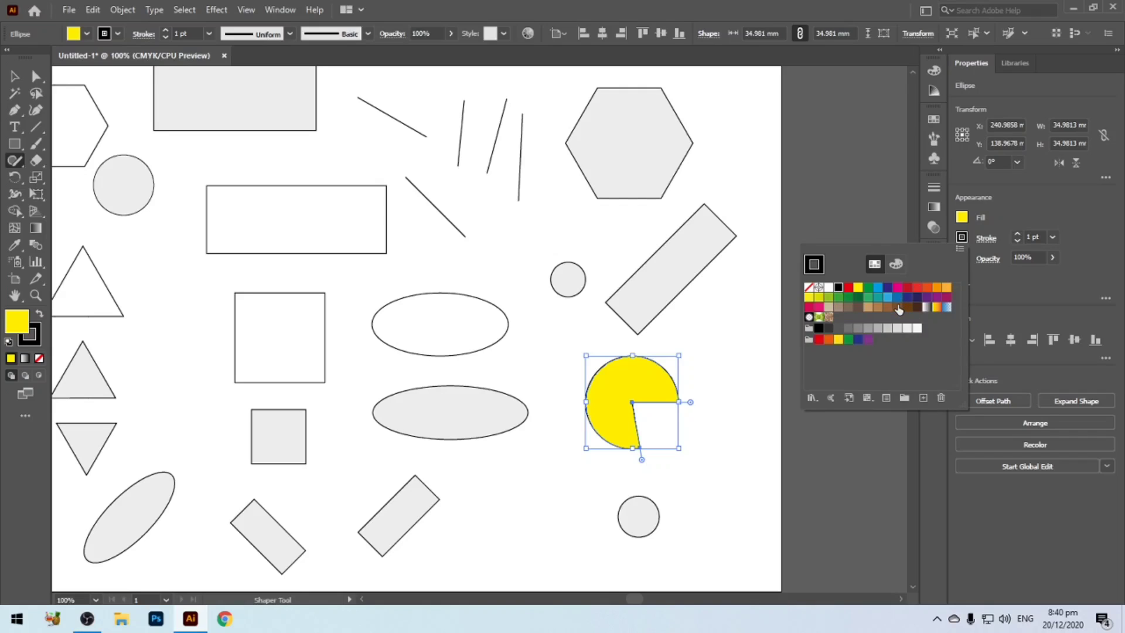
left_click(898, 287)
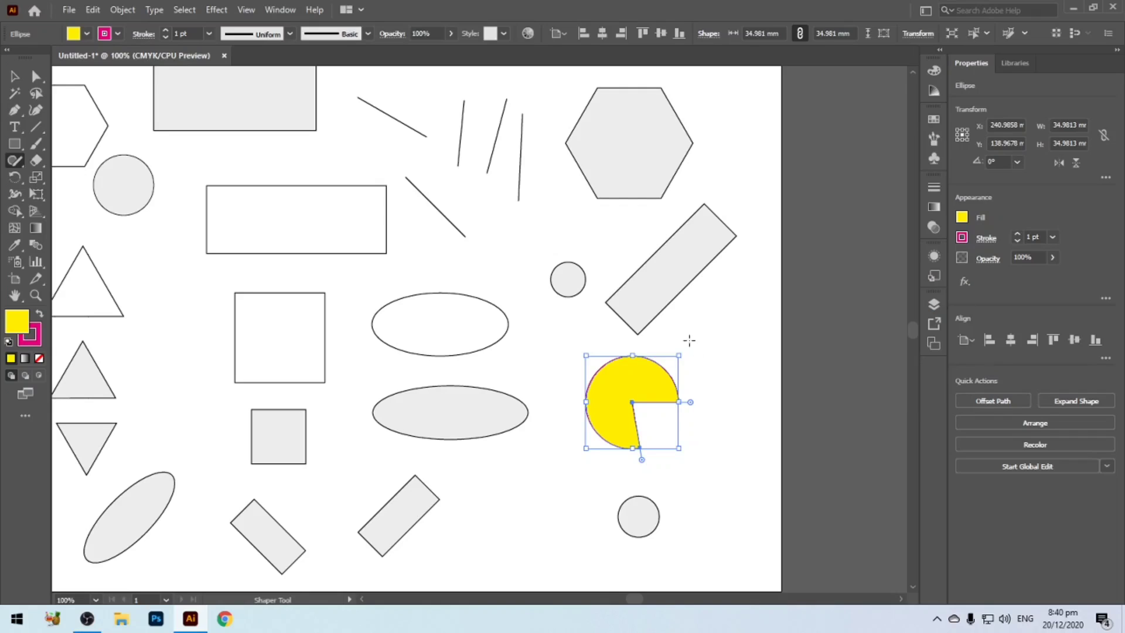
left_click(705, 367)
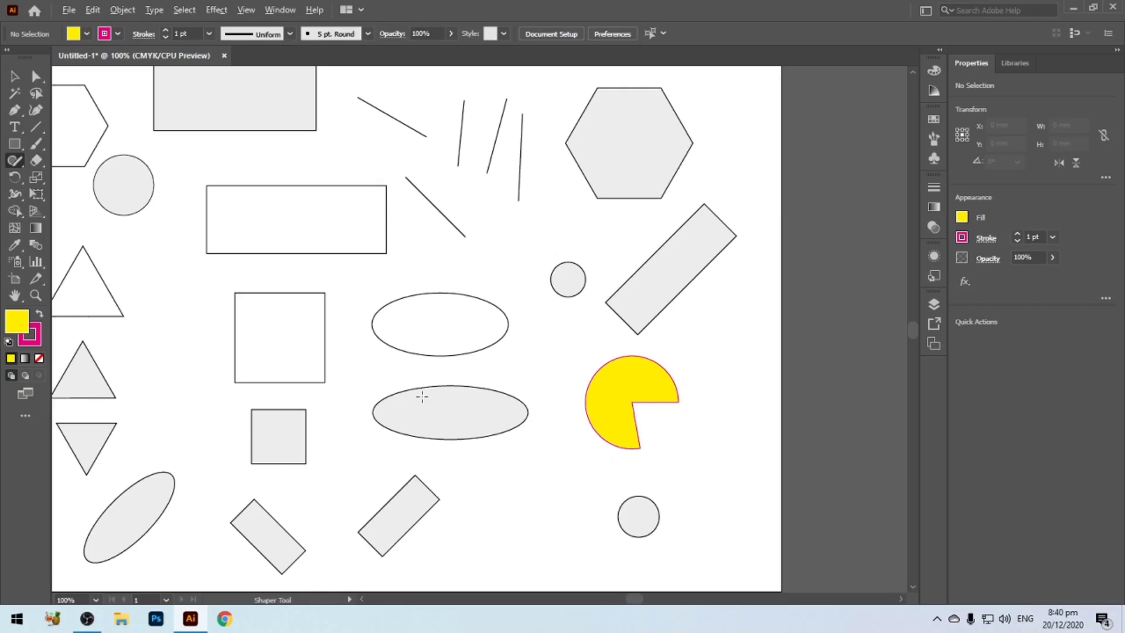
Step: Delete all shapes from the artboard and reset the colours to the default white fill and black stroke
scroll(443, 397, "down", 1)
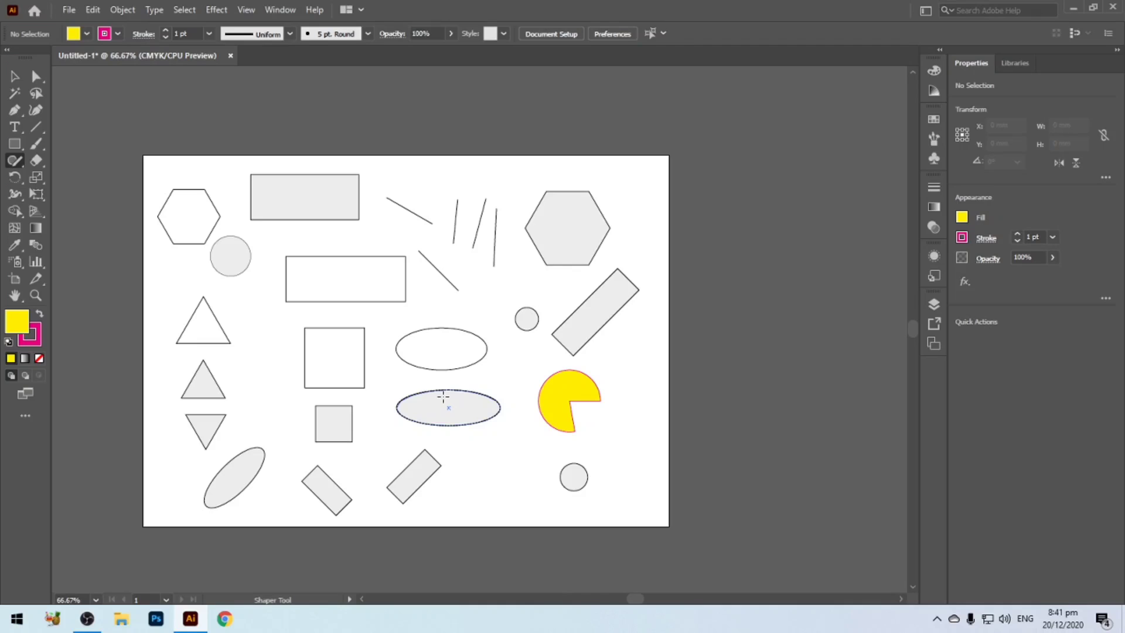
scroll(443, 397, "up", 1)
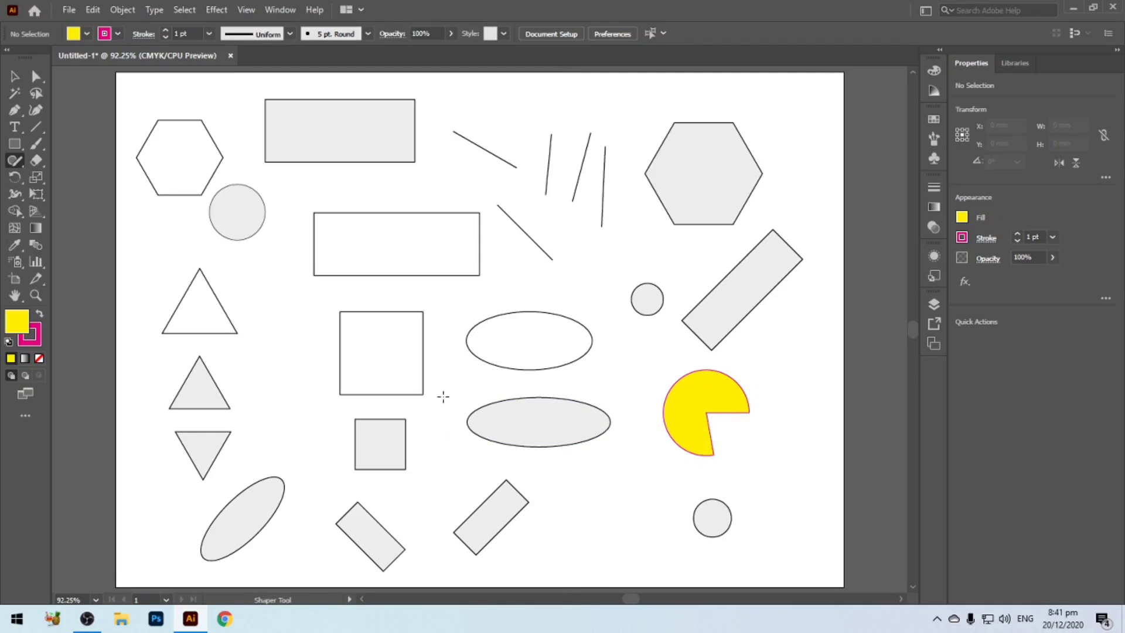
key("ctrl+a")
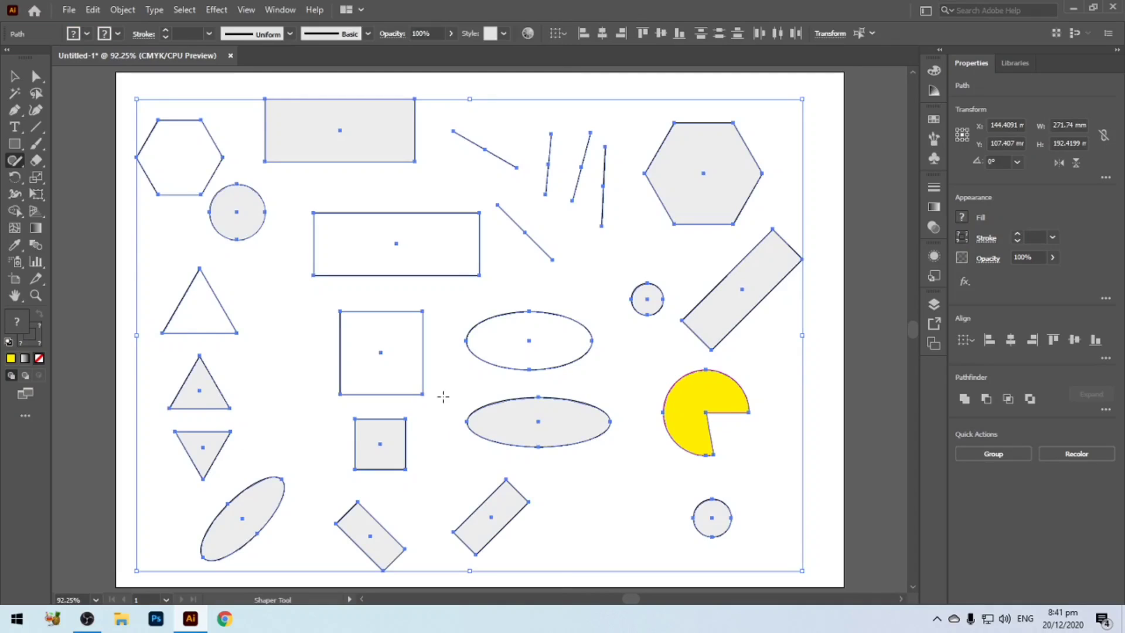
key("Delete")
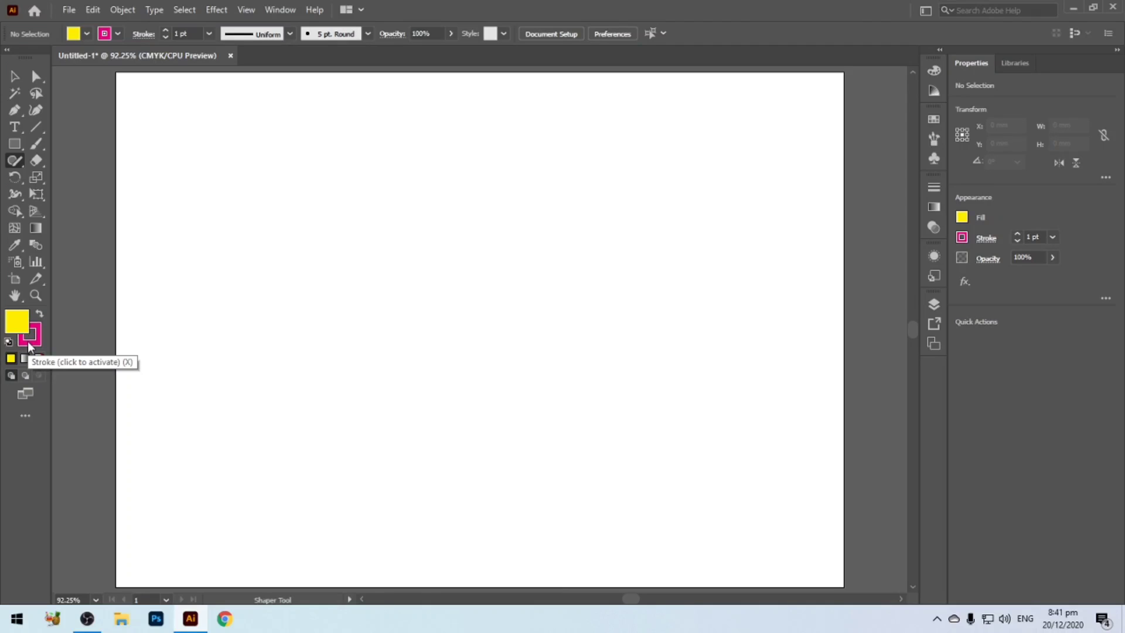
key("d")
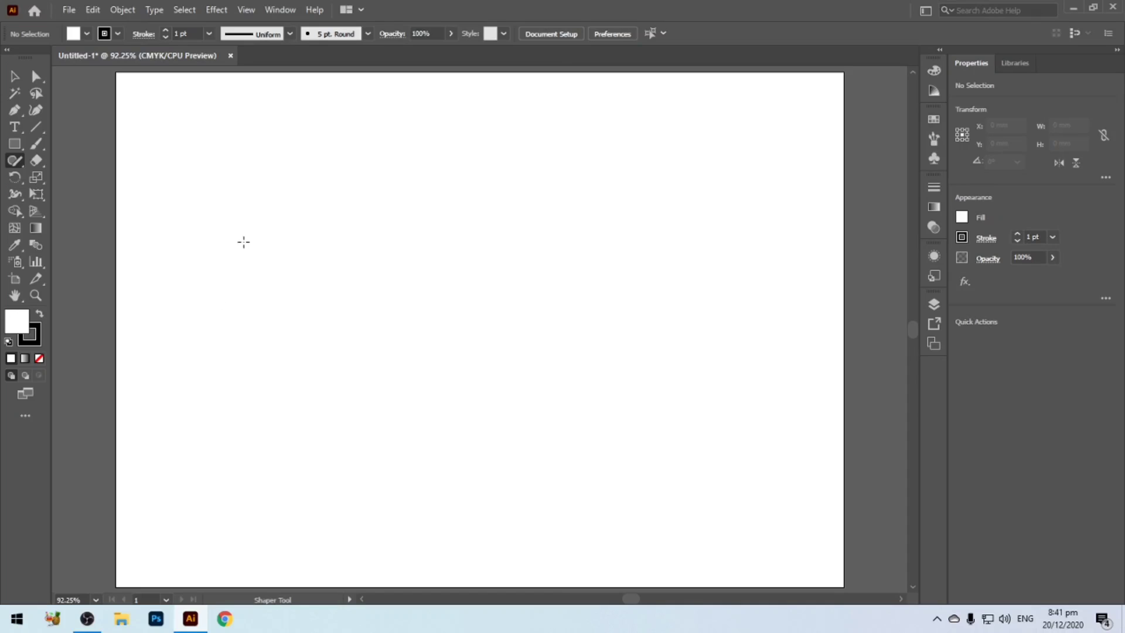
Step: Sketch a square about 26.4 mm wide, a circle about 21.9 mm in diameter and a hexagon in a row with the Shaper tool
mouse_move(244, 241)
left_mouse_down()
mouse_move(244, 287)
mouse_move(297, 288)
mouse_move(300, 248)
mouse_move(244, 242)
left_mouse_up()
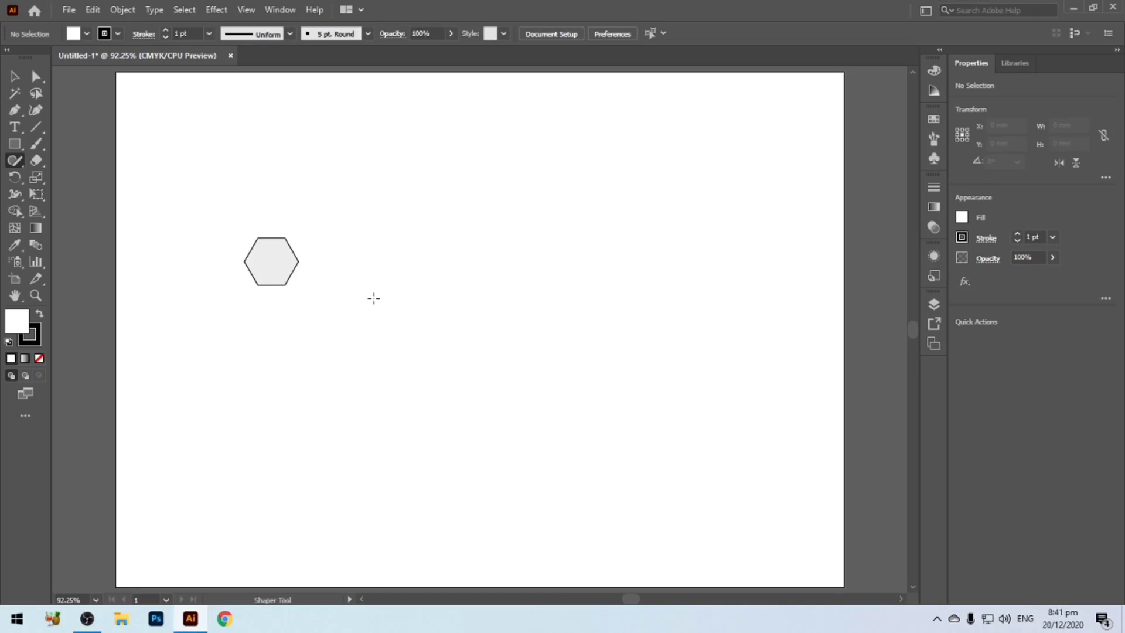
key("ctrl+z")
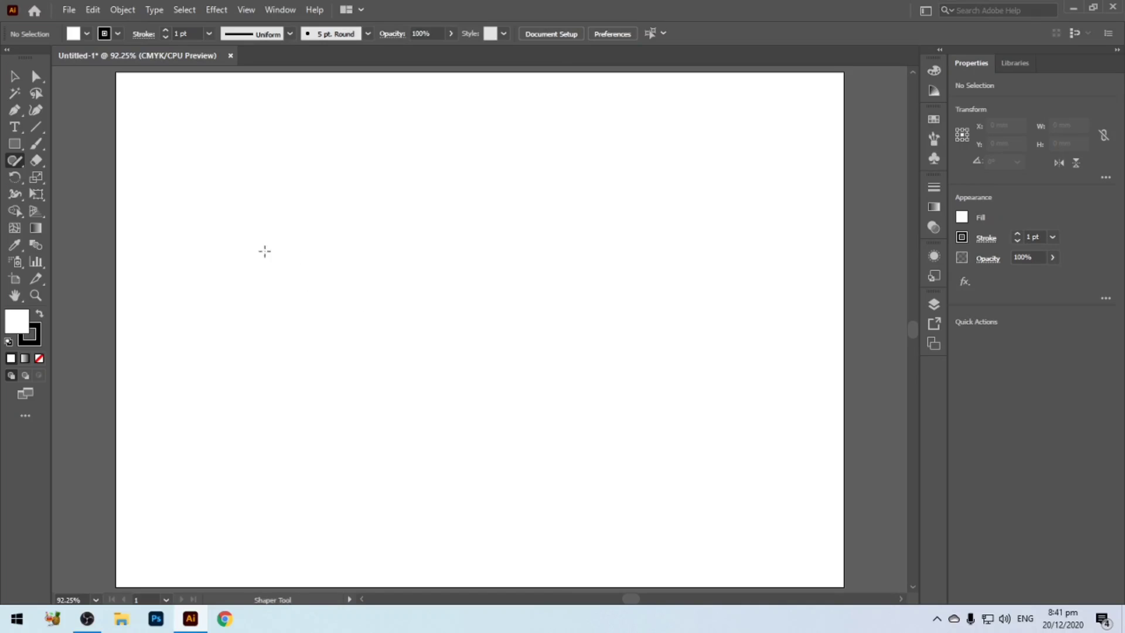
mouse_move(265, 230)
left_mouse_down()
mouse_move(276, 270)
mouse_move(324, 266)
mouse_move(322, 219)
mouse_move(273, 222)
mouse_move(255, 238)
left_mouse_up()
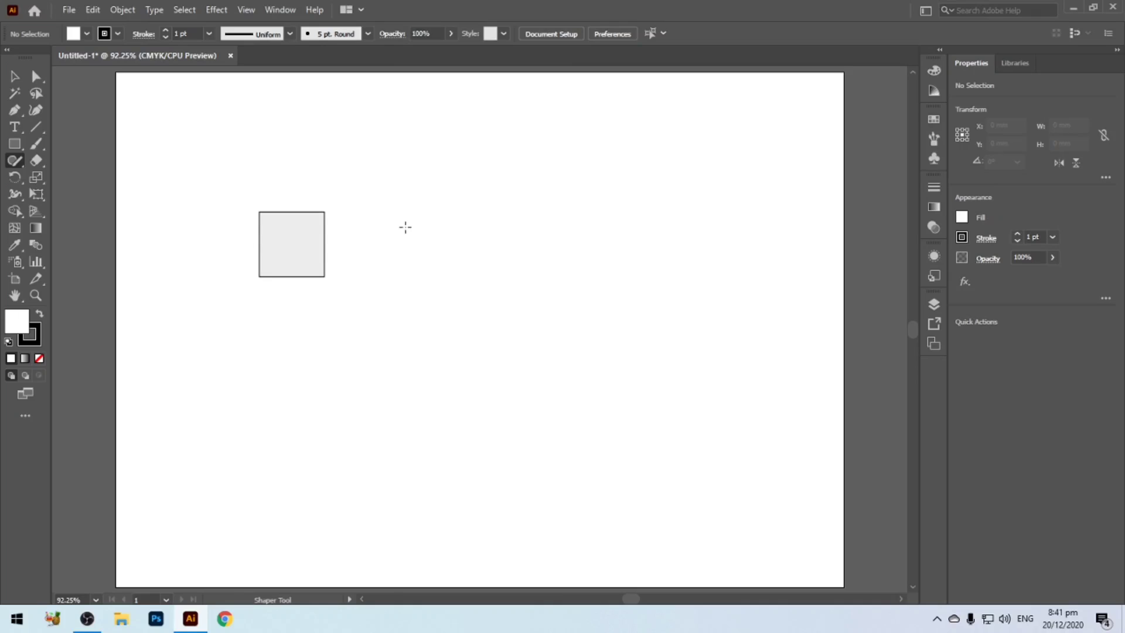
mouse_move(405, 227)
left_mouse_down()
mouse_move(368, 235)
mouse_move(367, 256)
mouse_move(390, 273)
mouse_move(414, 263)
mouse_move(418, 241)
mouse_move(395, 226)
left_mouse_up()
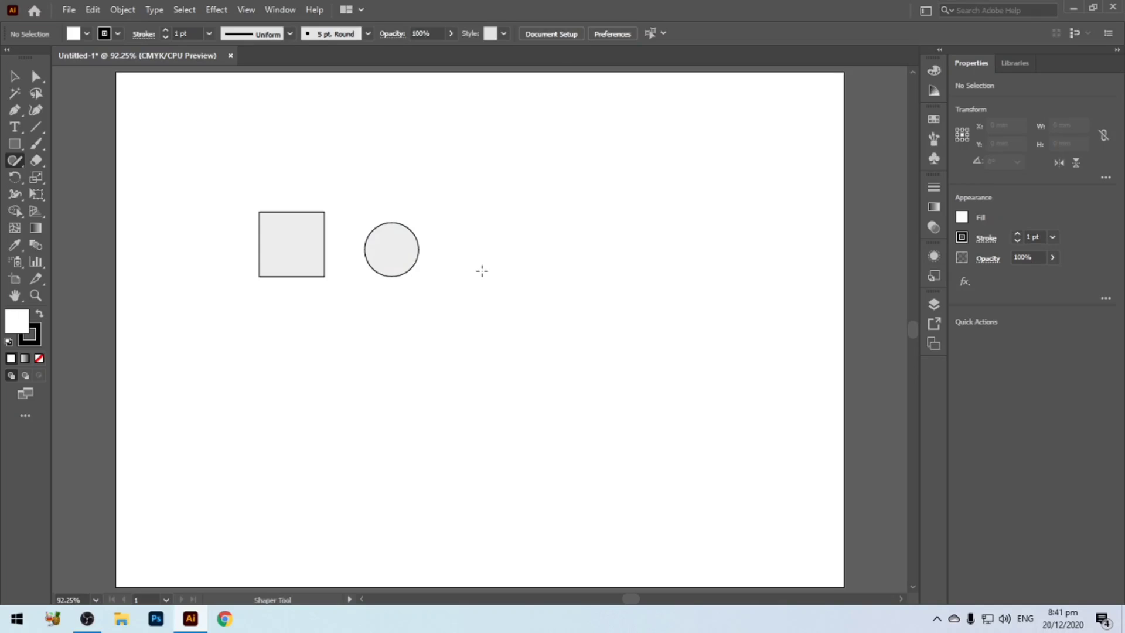
mouse_move(484, 223)
left_mouse_down()
mouse_move(462, 247)
mouse_move(464, 293)
mouse_move(499, 317)
mouse_move(541, 292)
mouse_move(544, 254)
mouse_move(487, 223)
left_mouse_up()
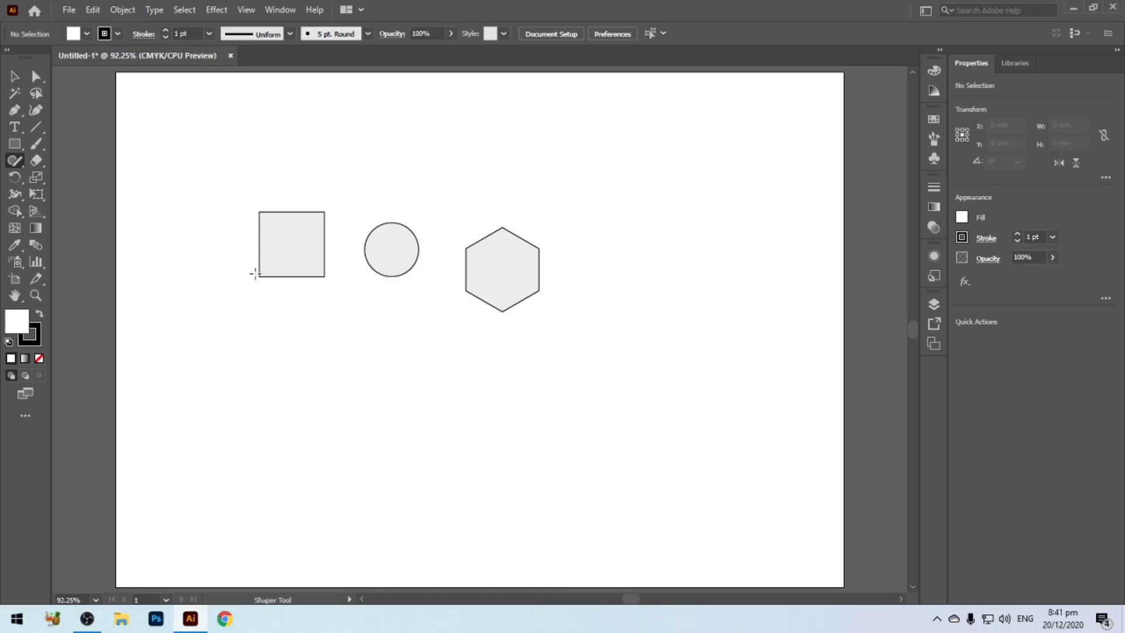
Step: Move the circle left so that it overlaps the square's right edge
left_click(395, 256)
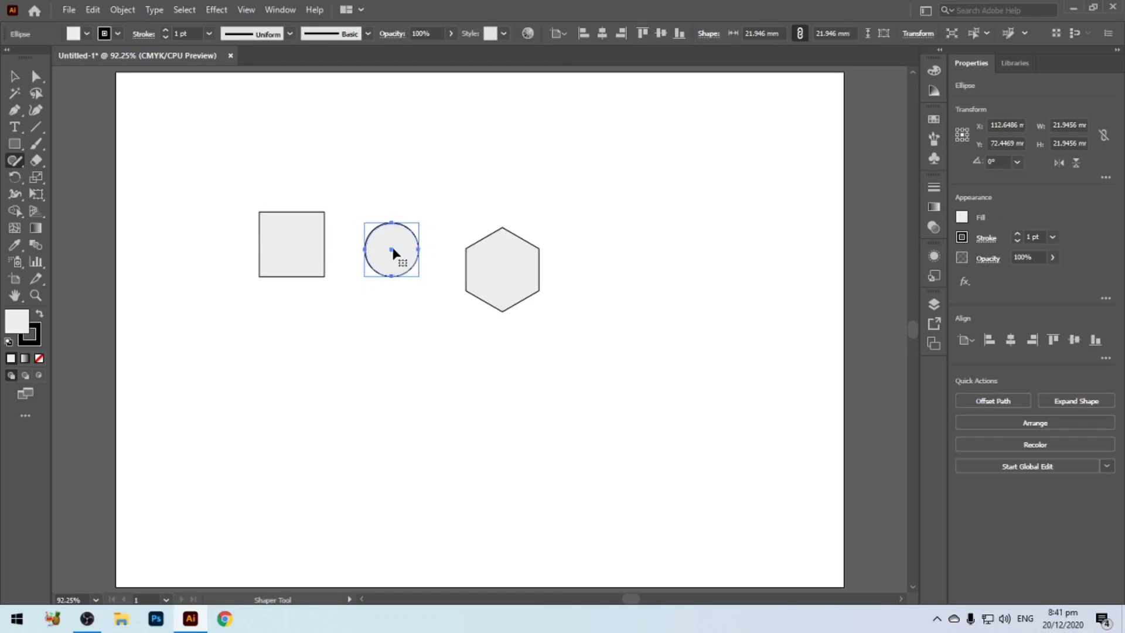
left_click_drag(392, 254, 343, 245)
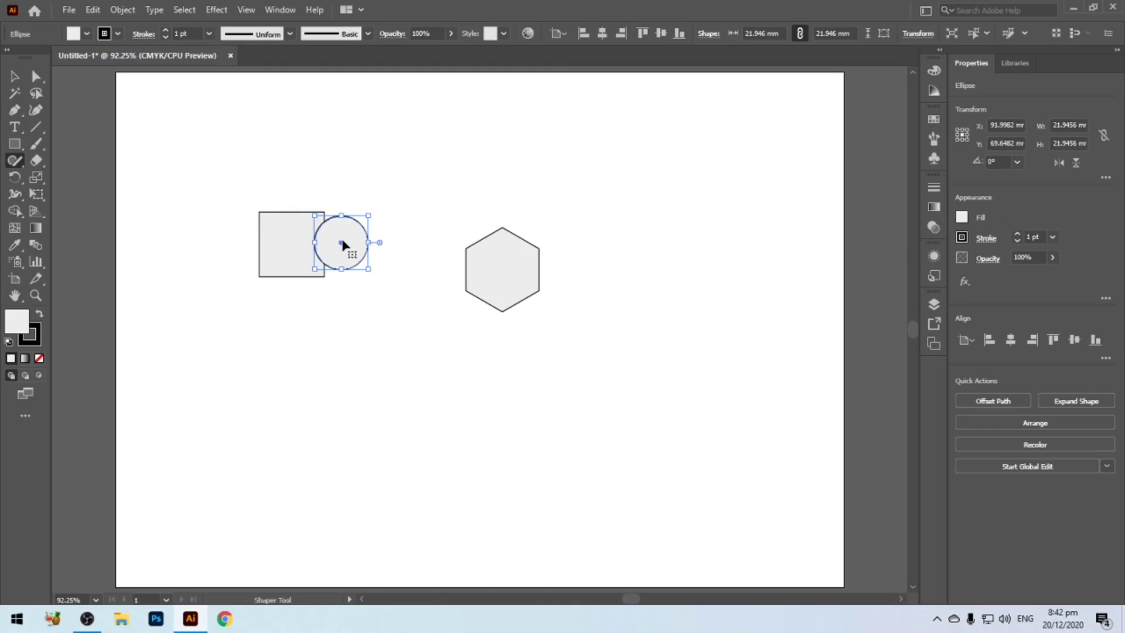
left_click(308, 321)
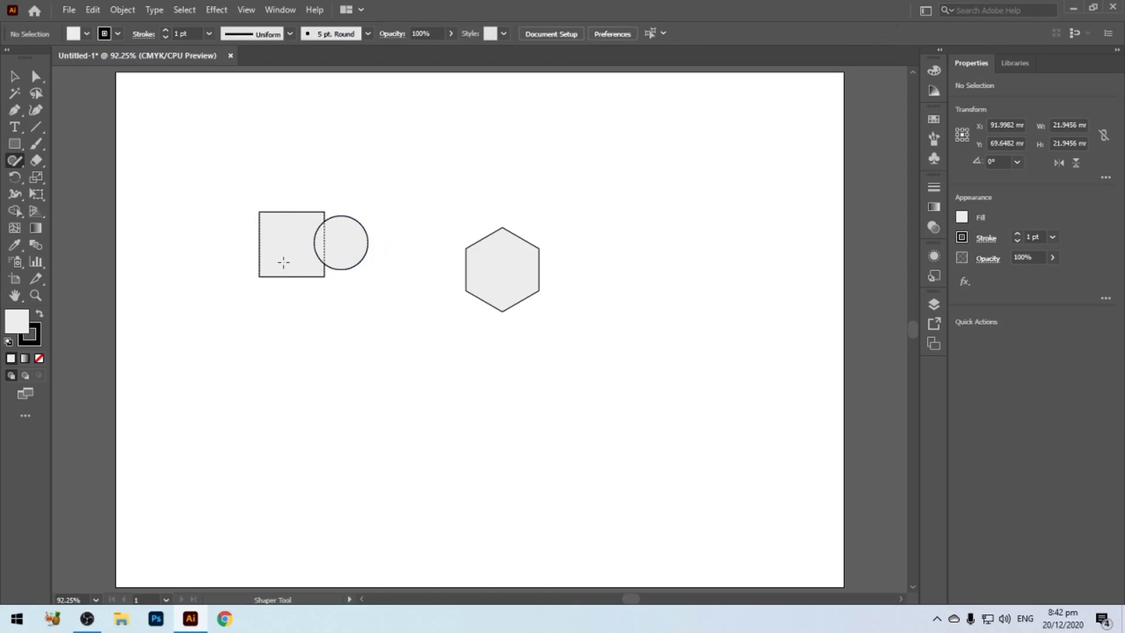
Step: Fill the square with green and the overlapping circle with yellow
left_click(284, 262)
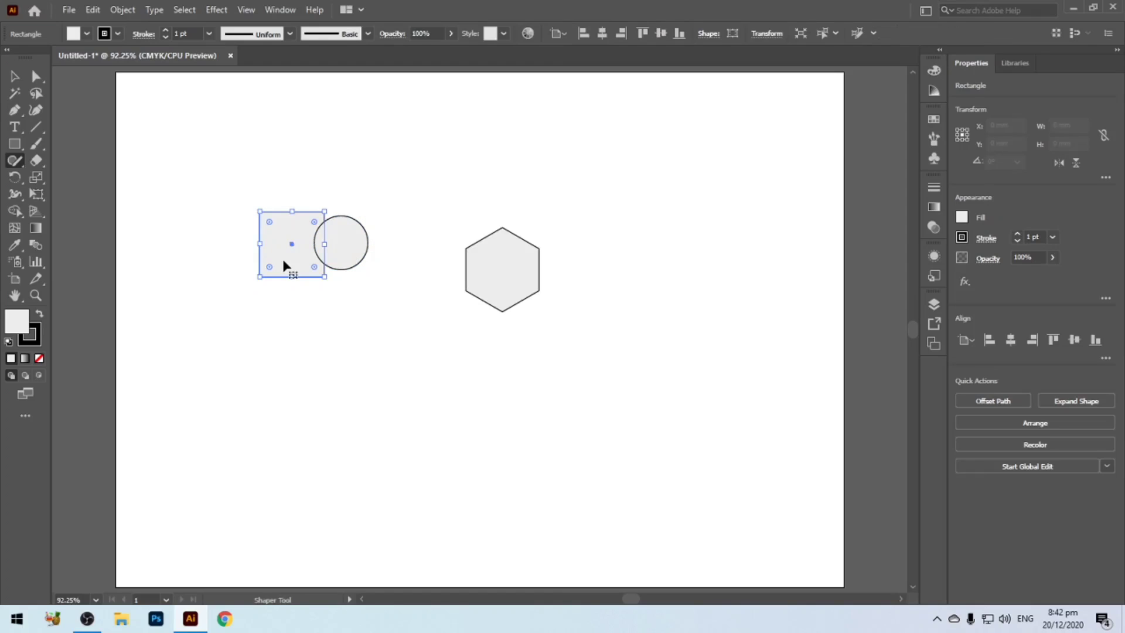
left_click(961, 218)
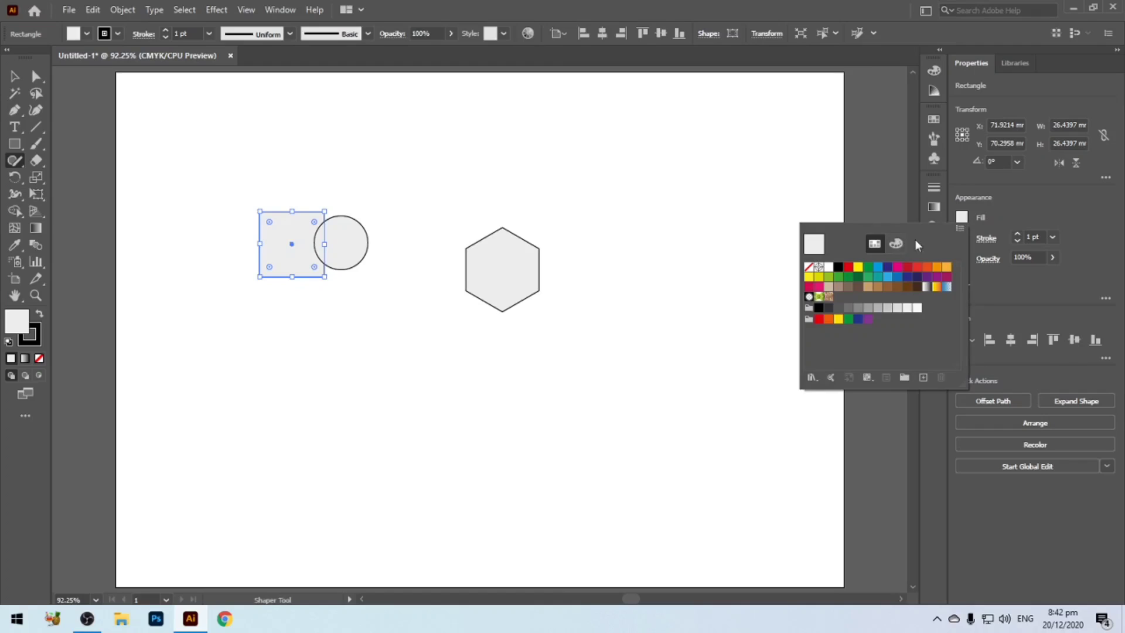
left_click(838, 276)
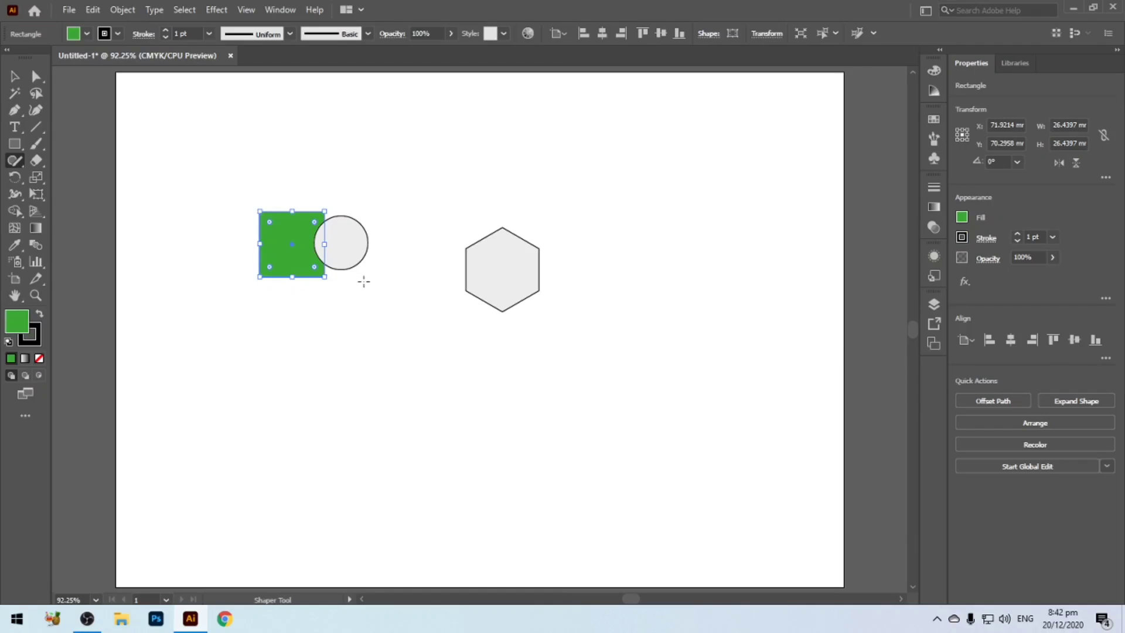
left_click(337, 249)
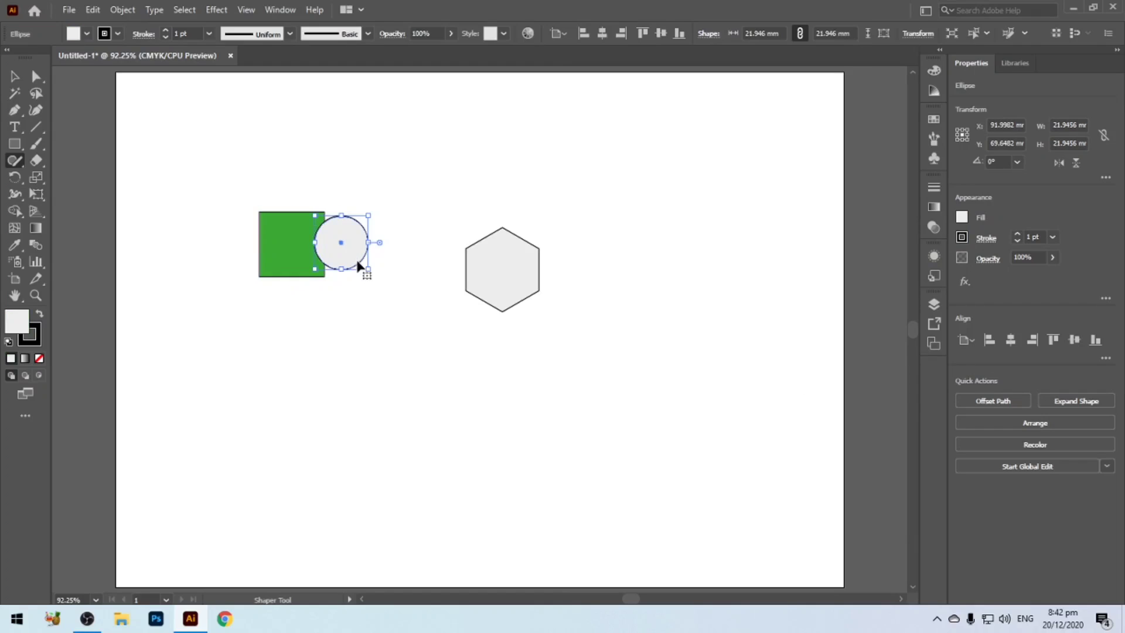
left_click(961, 218)
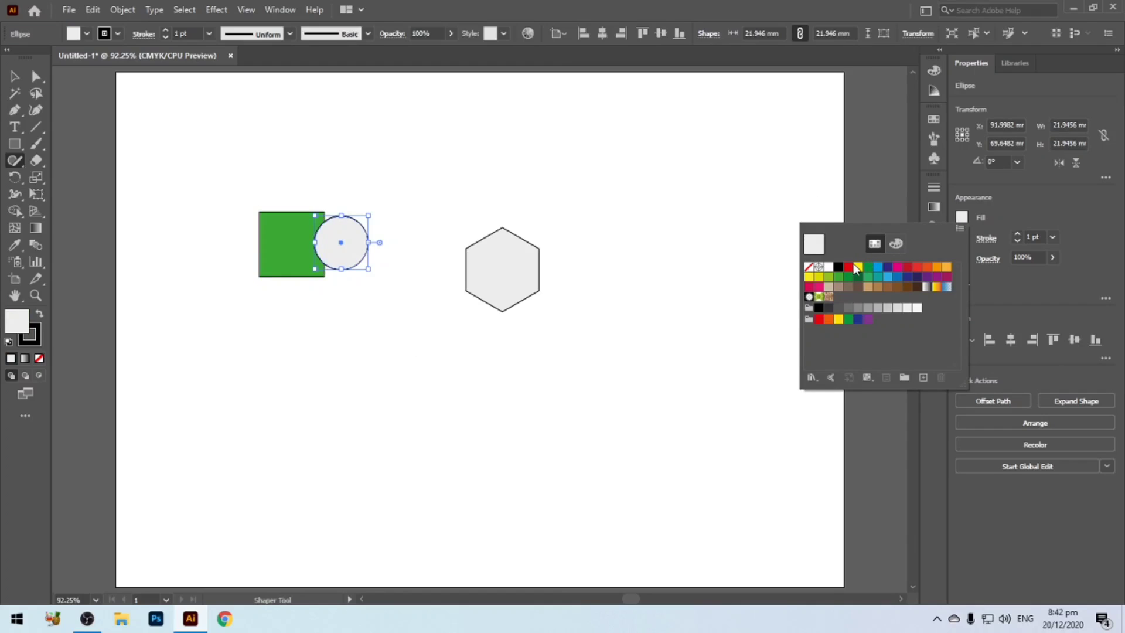
left_click(857, 267)
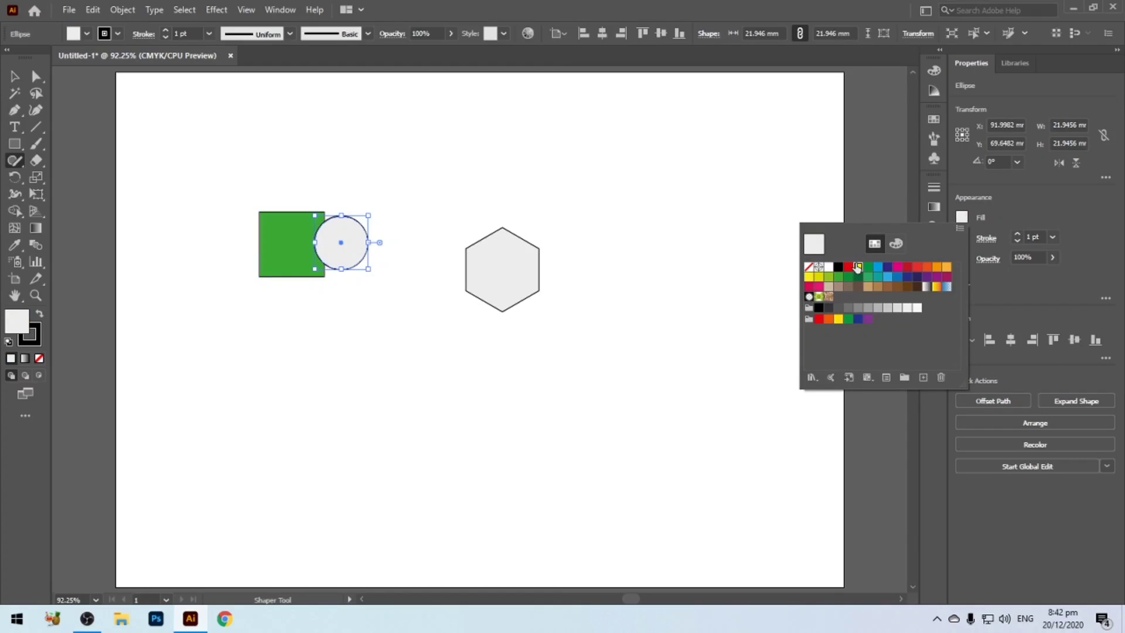
Step: Fill the hexagon with dark red and move it left so that it overlaps the circle's right side
left_click(522, 286)
left_click(962, 220)
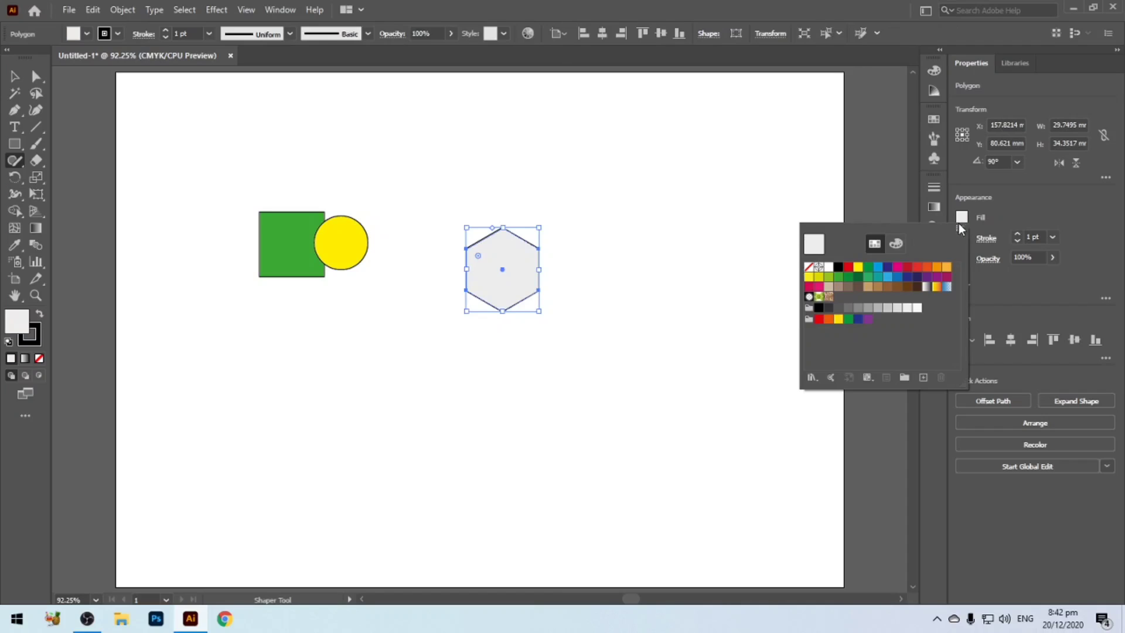
left_click(907, 267)
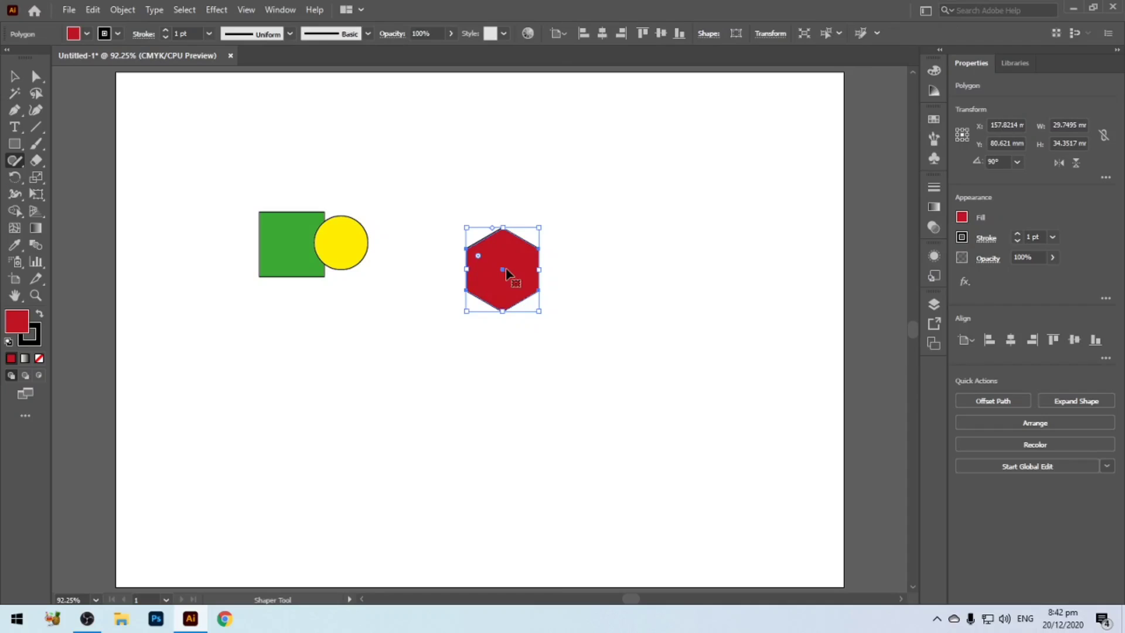
left_click_drag(502, 272, 389, 245)
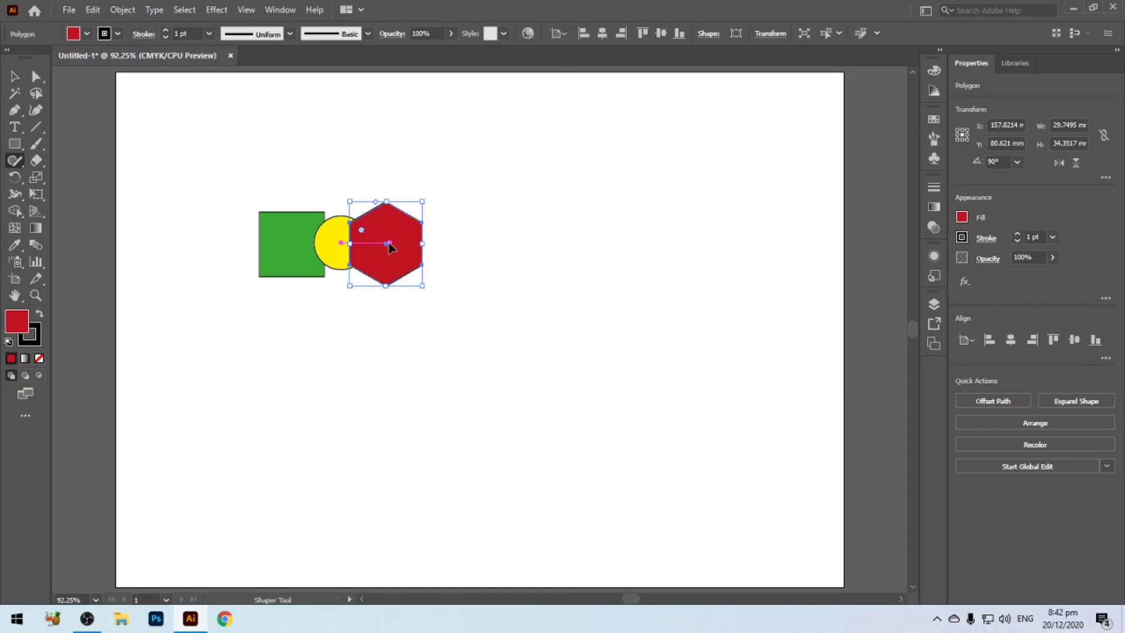
left_click(464, 297)
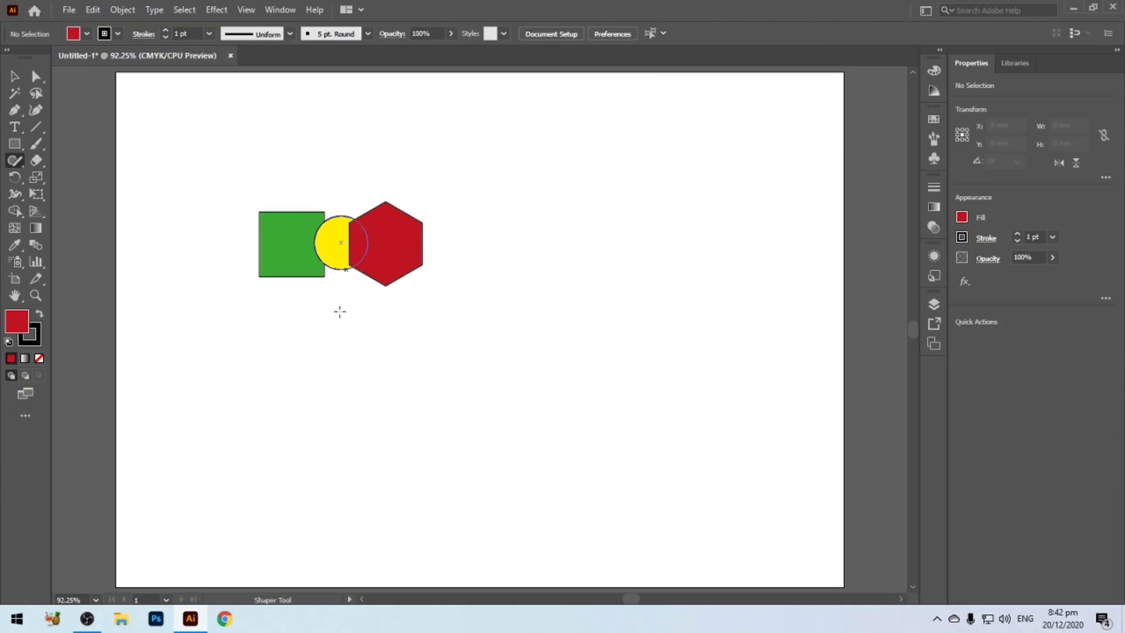
left_click(280, 268)
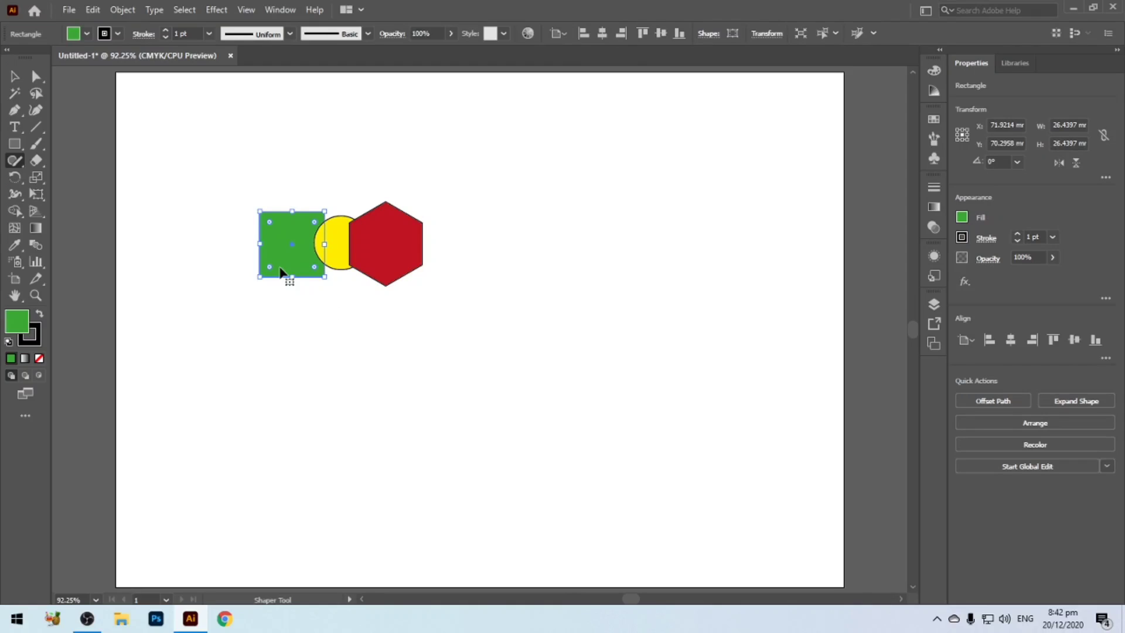
scroll(280, 271, "up", 2)
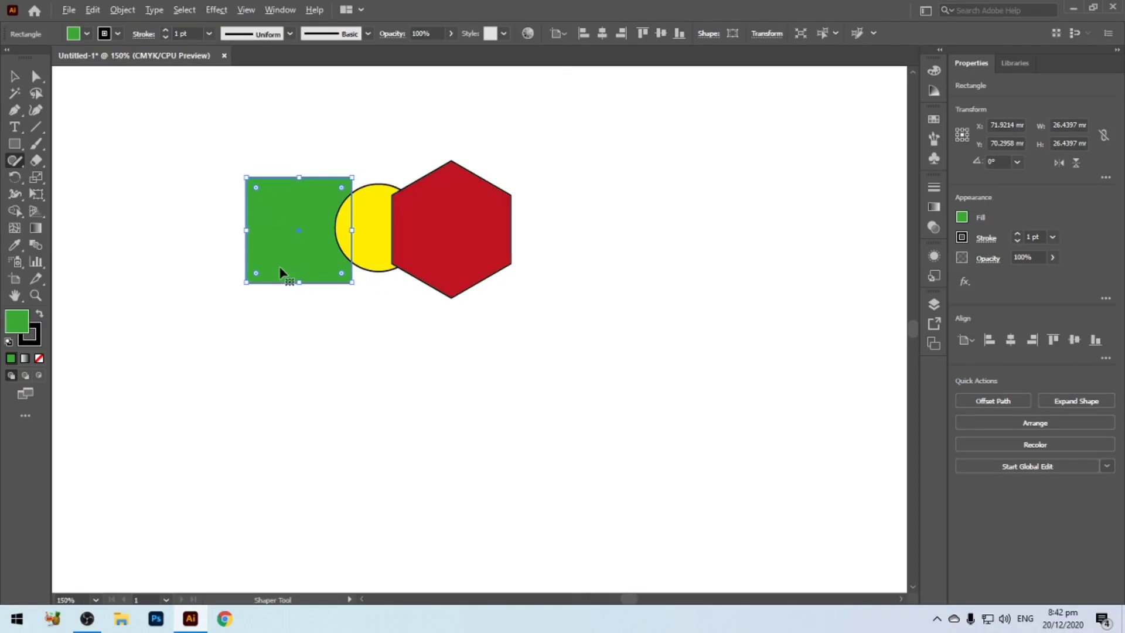
left_click(375, 249)
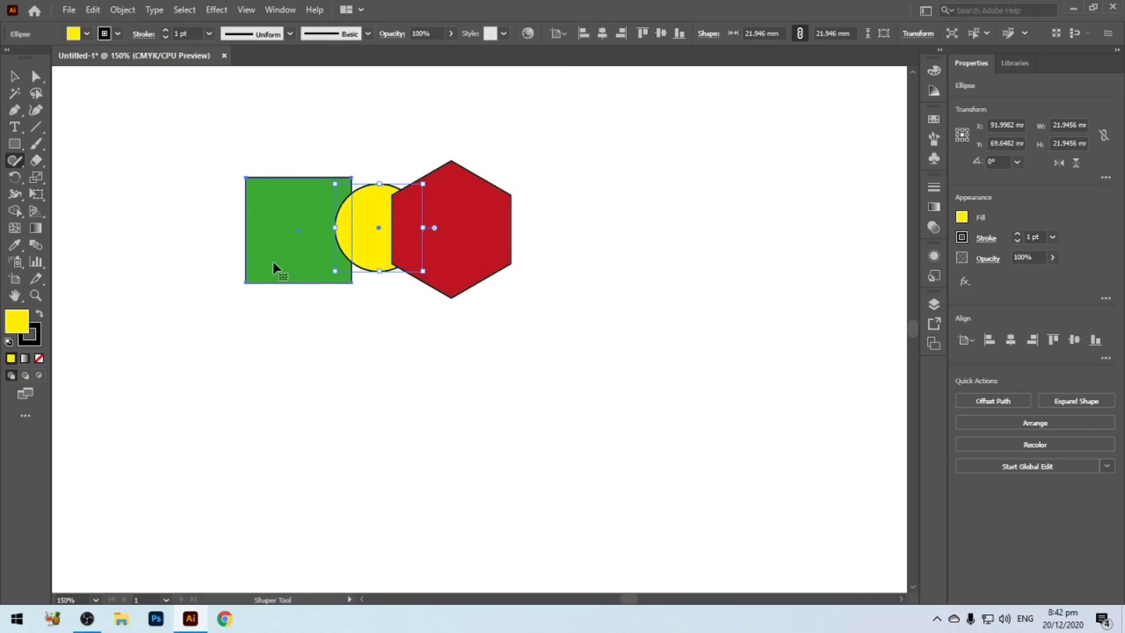
left_click(273, 267)
left_click(368, 252)
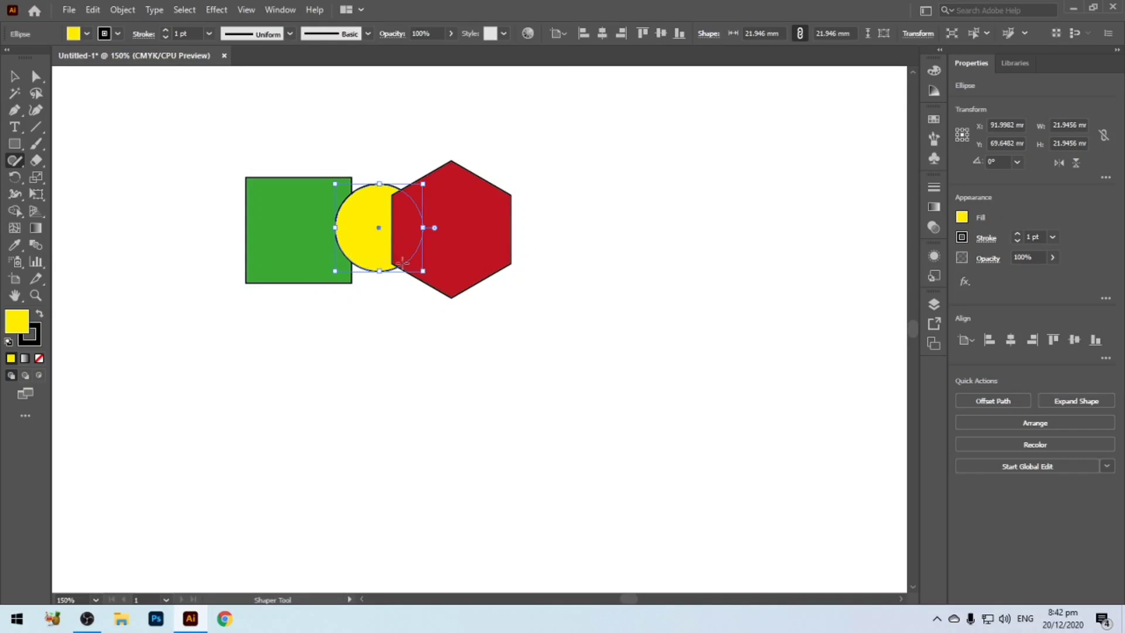
left_click(464, 258)
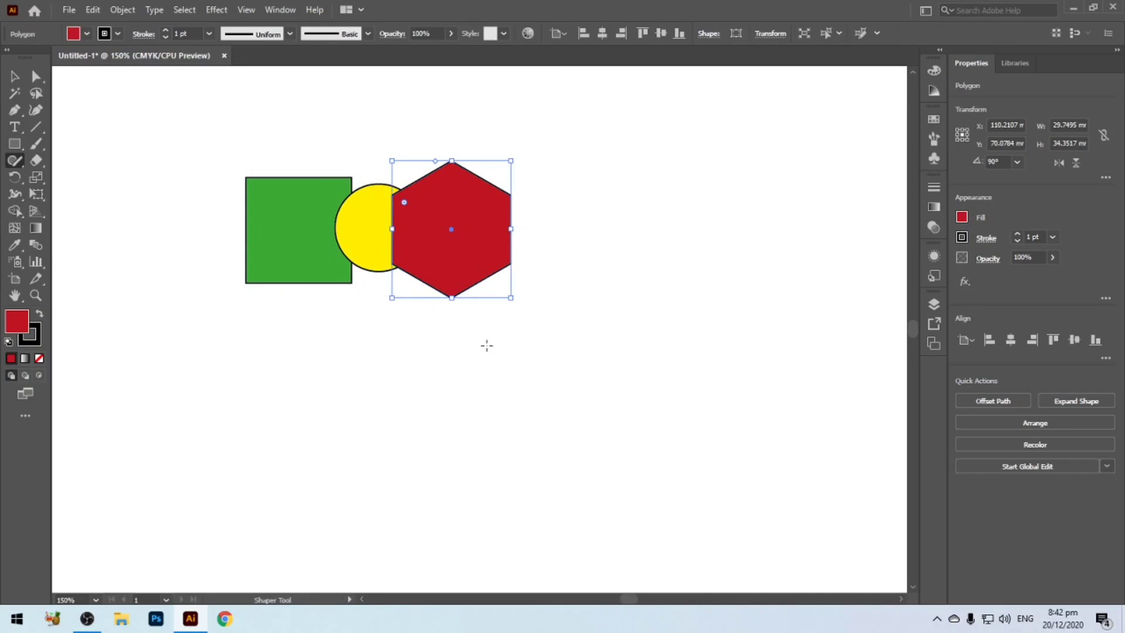
left_click(487, 345)
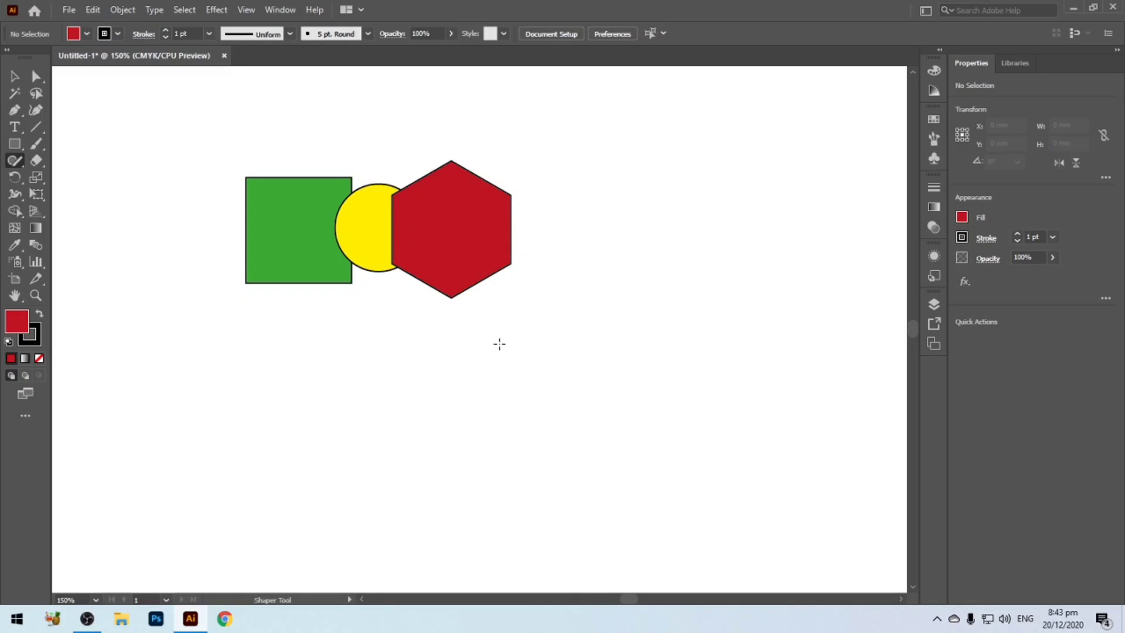
Step: Select the square, circle and hexagon together and remove their stroke
left_click(15, 76)
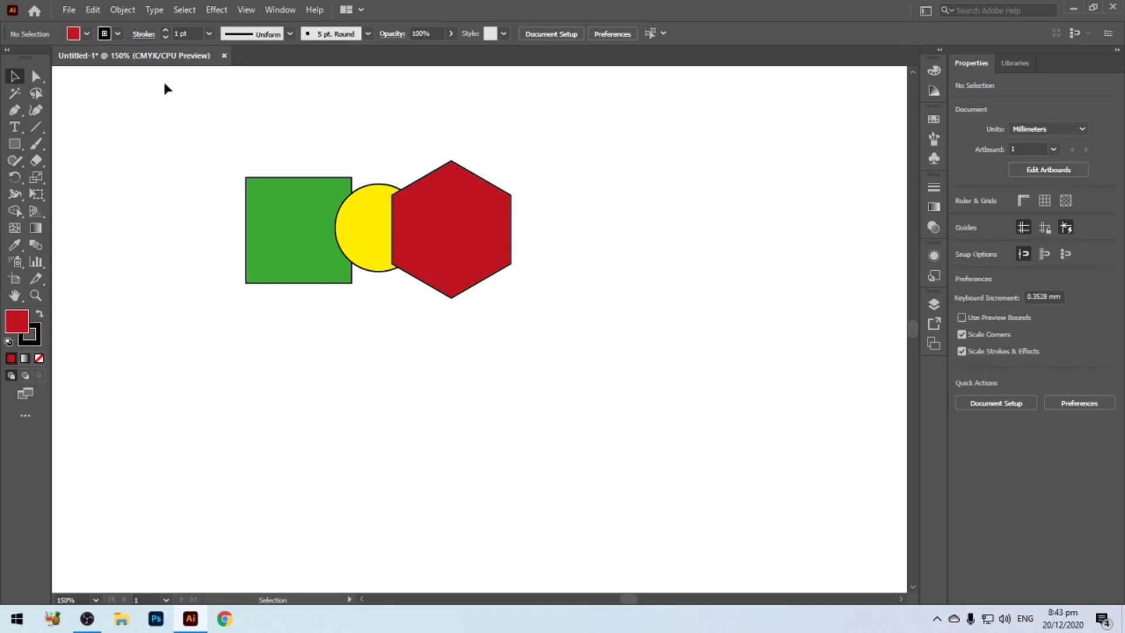
left_click_drag(174, 86, 574, 378)
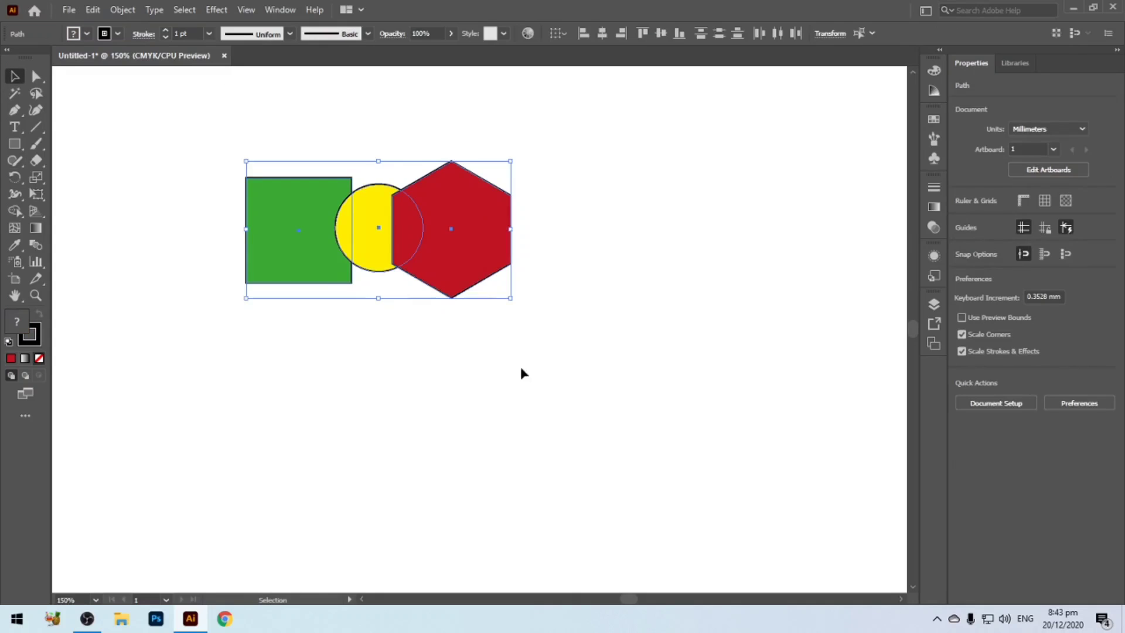
left_click(39, 342)
left_click(39, 358)
left_click(13, 326)
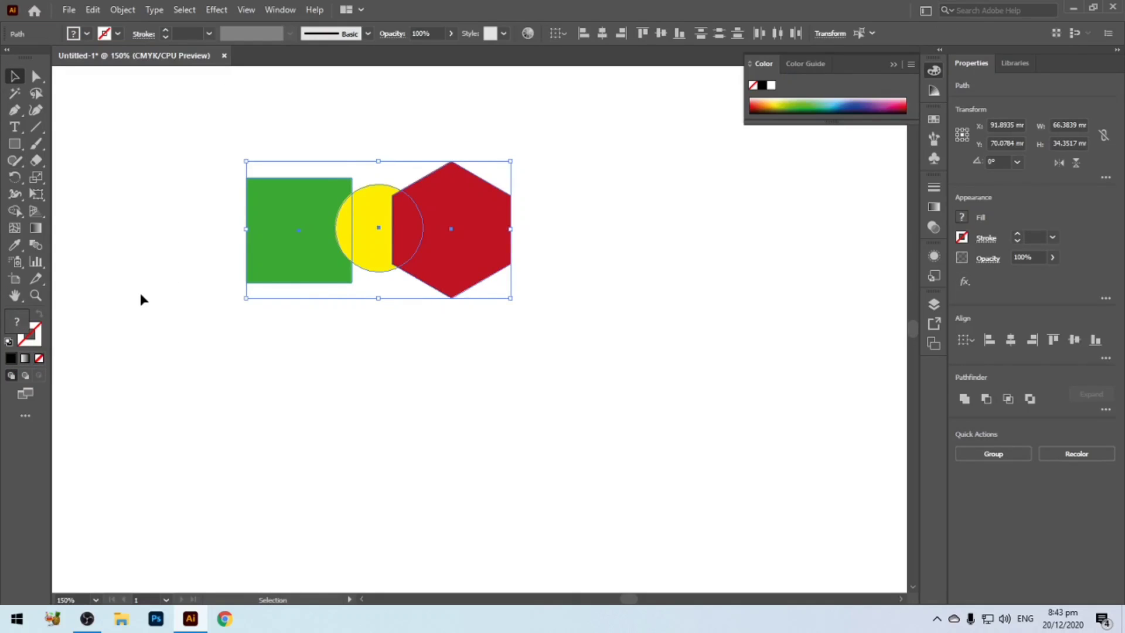
left_click(139, 293)
Step: Scribble out the yellow circle area between the square and the hexagon with the Shaper tool, and undo the removal
left_click(15, 160)
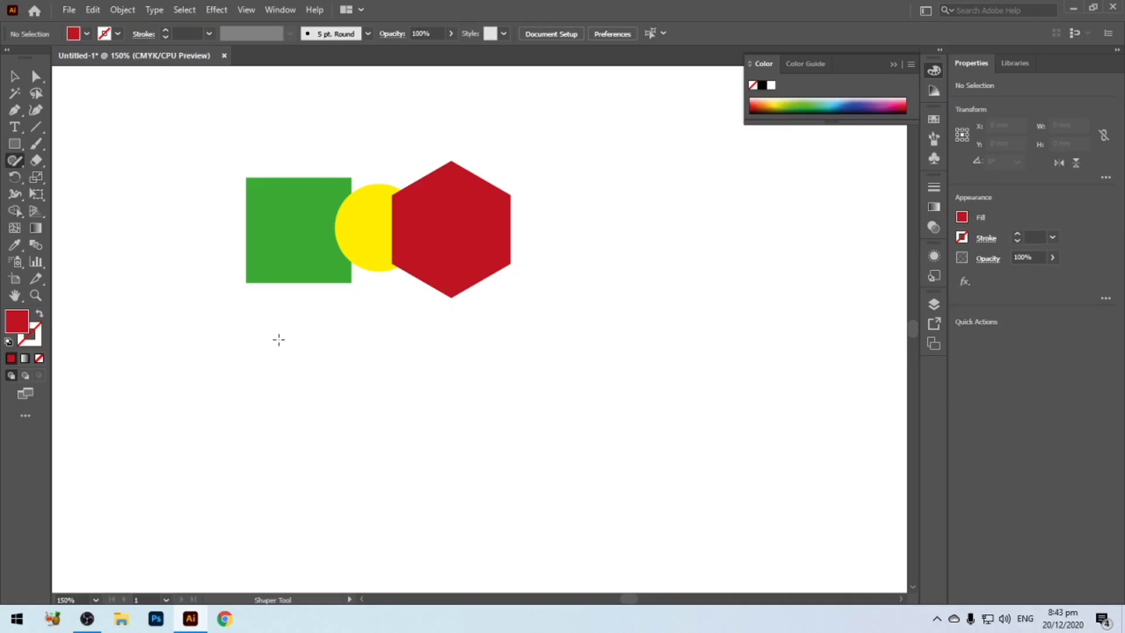
left_click(281, 264)
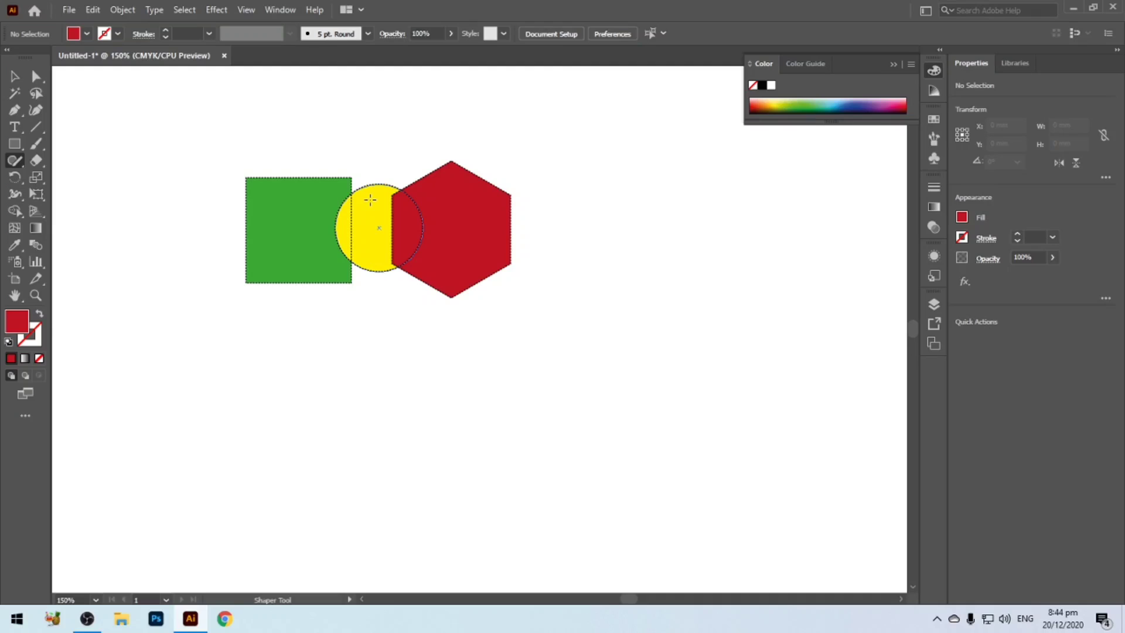
mouse_move(365, 206)
left_mouse_down()
mouse_move(381, 235)
mouse_move(373, 266)
mouse_move(382, 256)
mouse_move(364, 251)
mouse_move(372, 230)
mouse_move(377, 196)
left_mouse_up()
left_click_drag(376, 192, 372, 248)
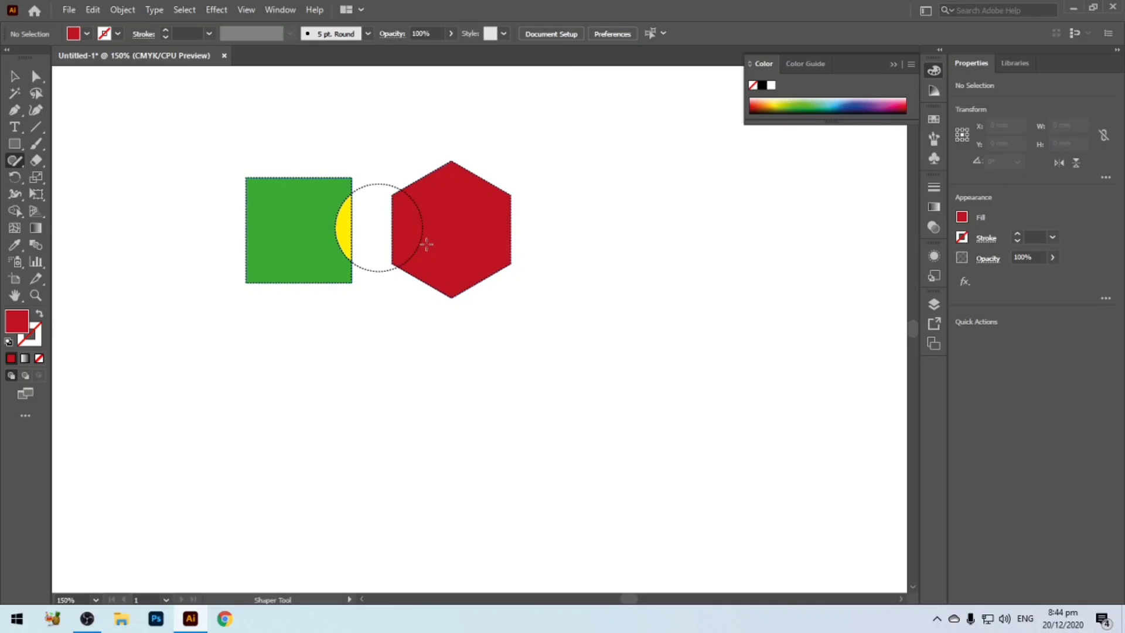
left_click(288, 270)
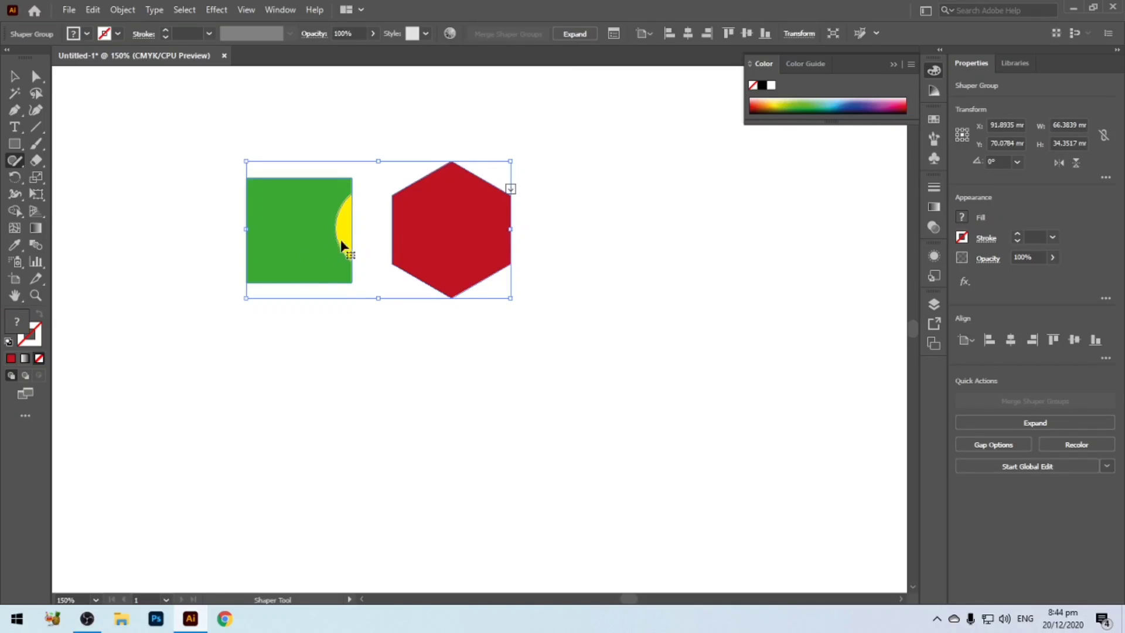
left_click(375, 233)
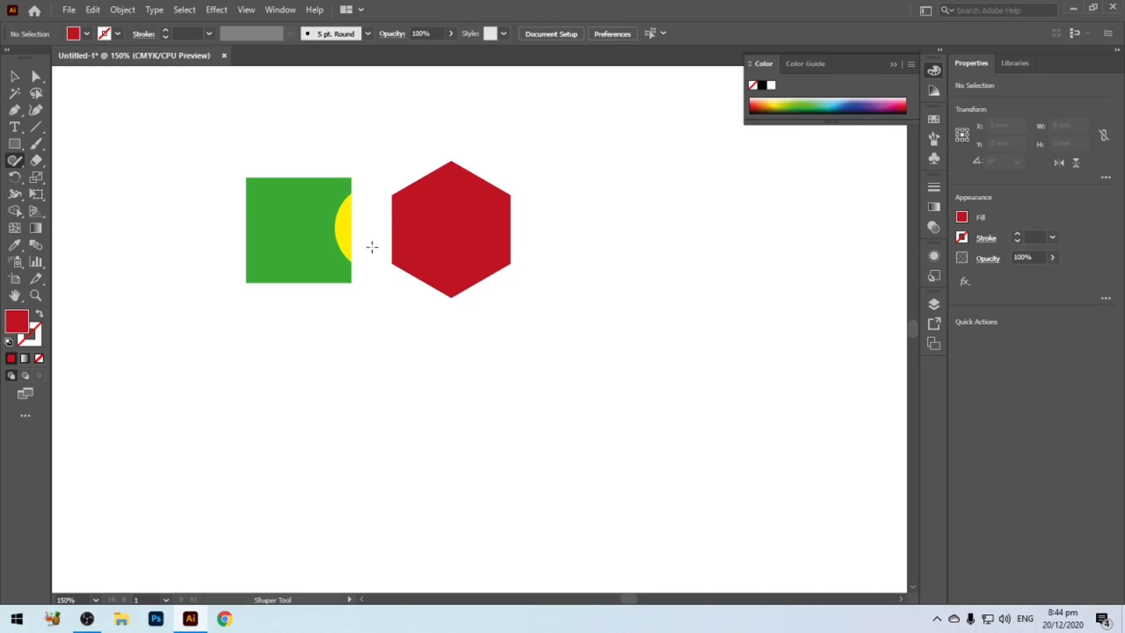
key("ctrl+z")
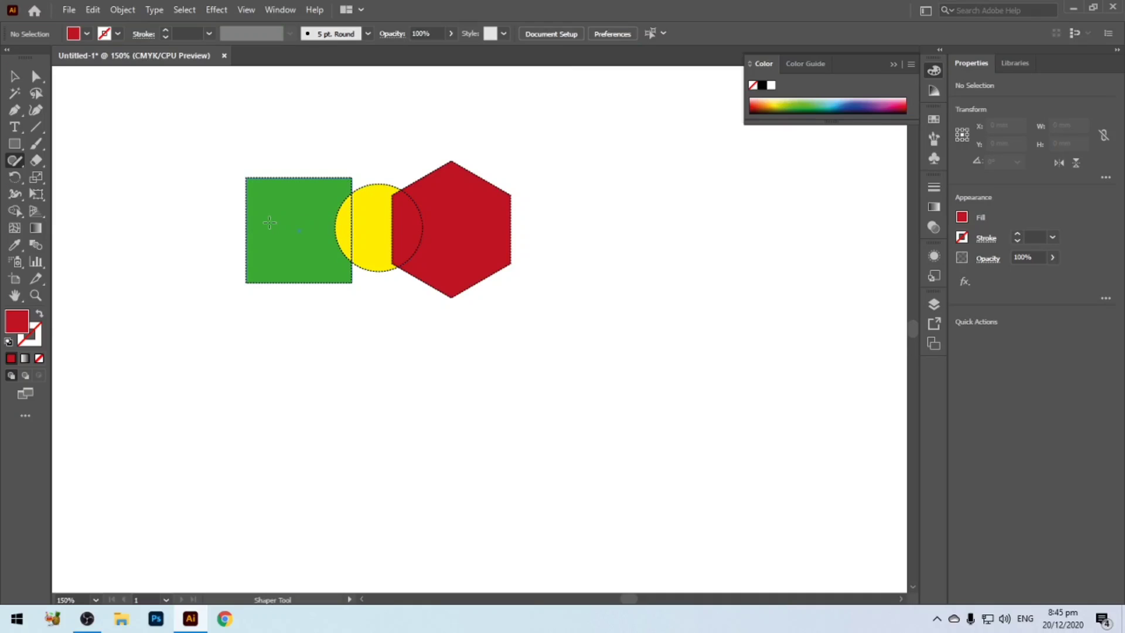
Step: Scribble across the green part of the square outside the circle with the Shaper tool, and undo the removal
mouse_move(258, 230)
left_mouse_down()
mouse_move(286, 245)
mouse_move(290, 224)
mouse_move(302, 245)
mouse_move(326, 233)
left_mouse_up()
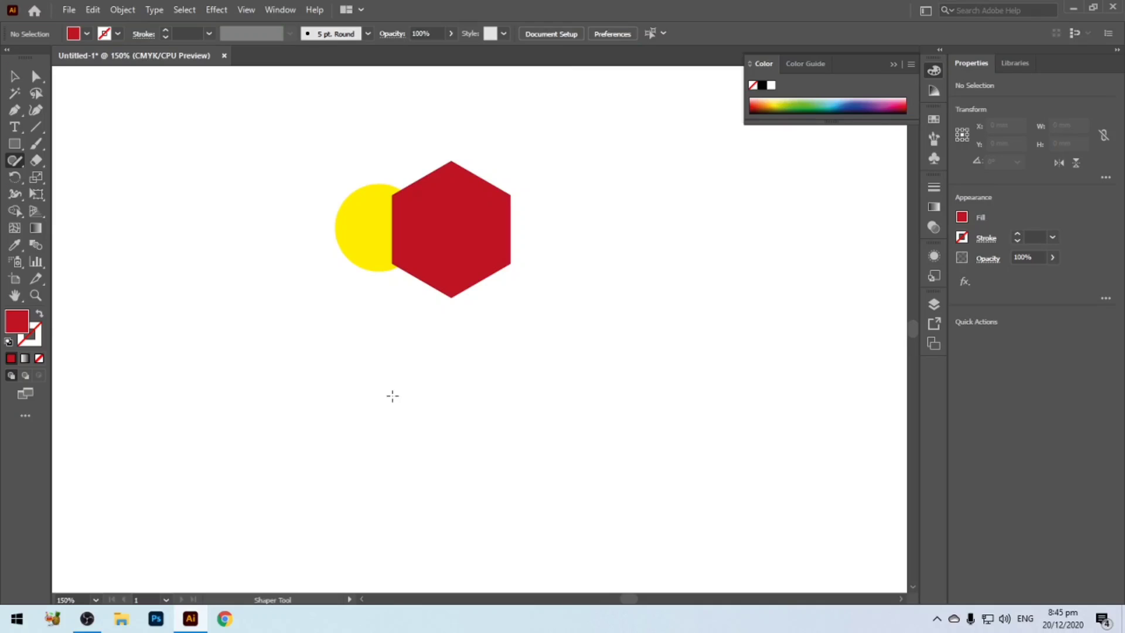
key("v")
key("ctrl+z")
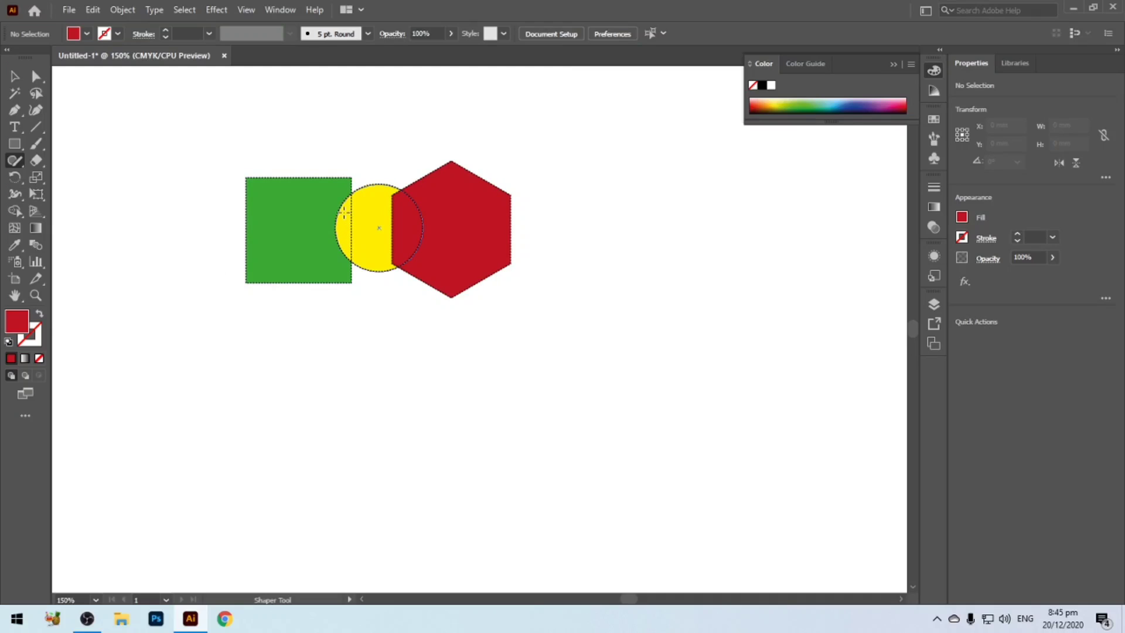
Step: Scribble inside the overlap of the square and circle to punch it out, and undo the removal
scroll(344, 212, "up", 3)
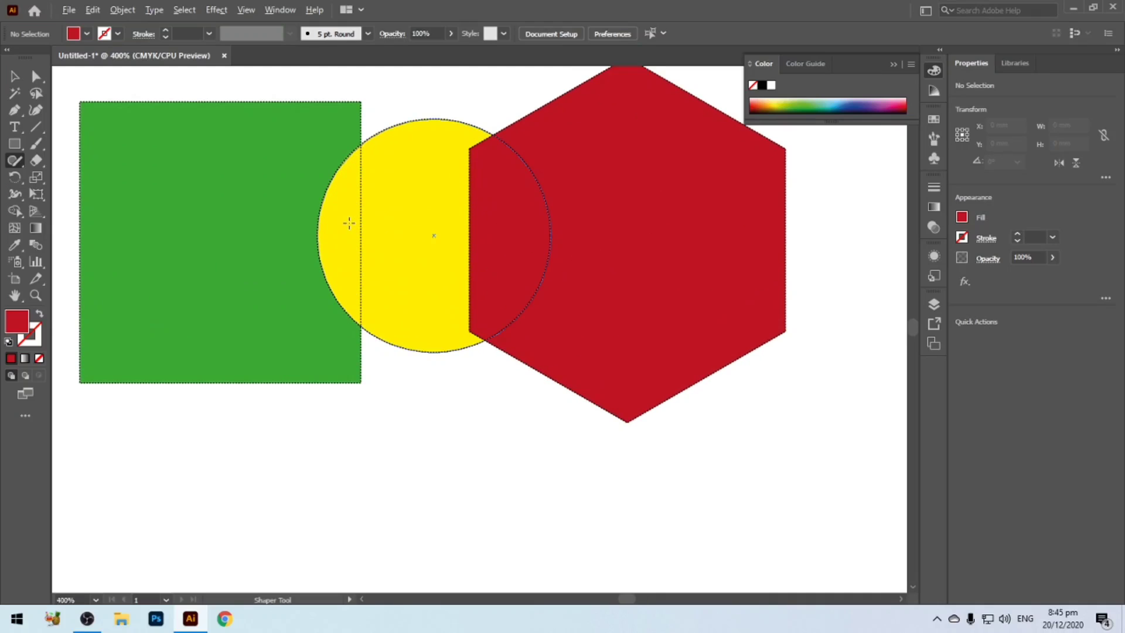
left_click_drag(344, 201, 344, 270)
left_click_drag(345, 269, 342, 275)
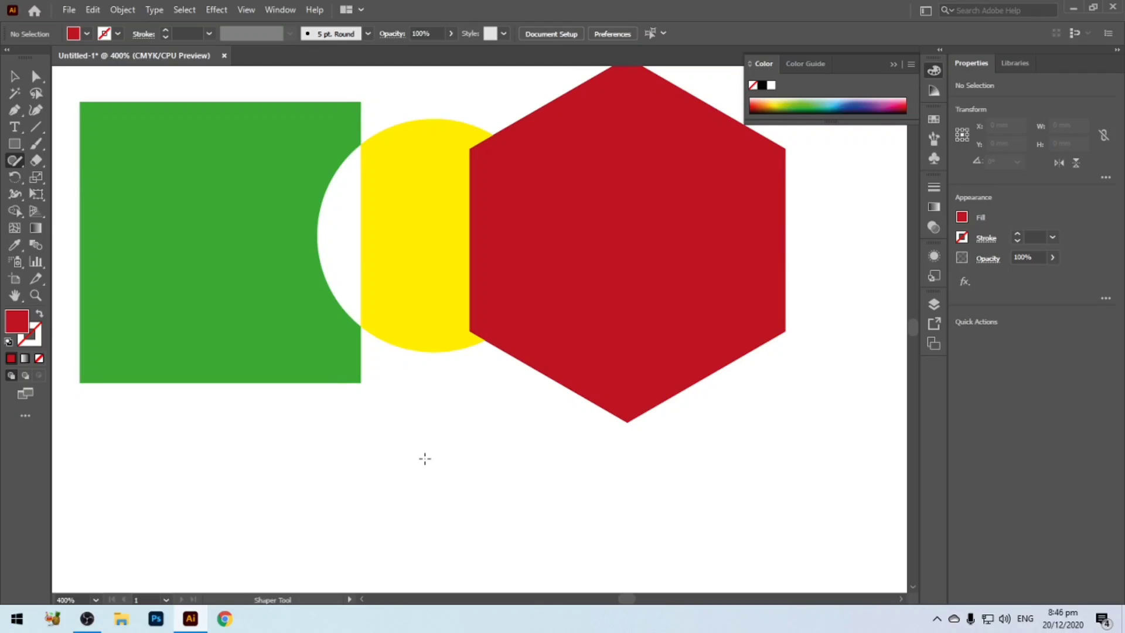
key("v")
key("ctrl+z")
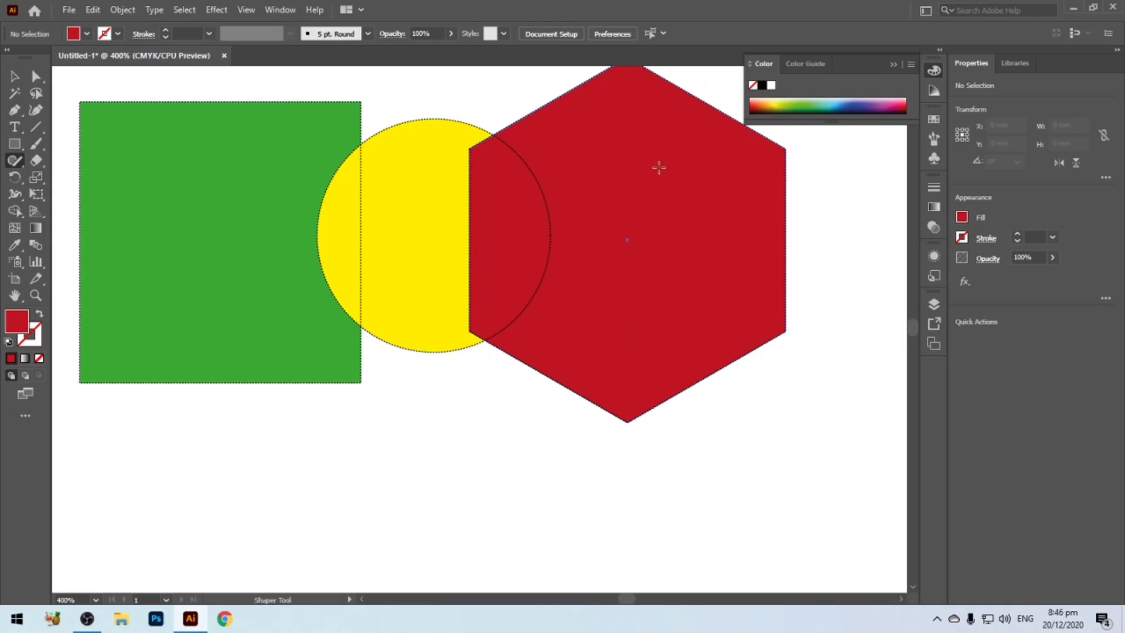
Step: Scribble out the hexagon area outside the circle and the square-circle overlap with the Shaper tool, and undo both removals
mouse_move(755, 219)
left_mouse_down()
mouse_move(692, 238)
mouse_move(606, 223)
mouse_move(589, 237)
mouse_move(577, 209)
left_mouse_up()
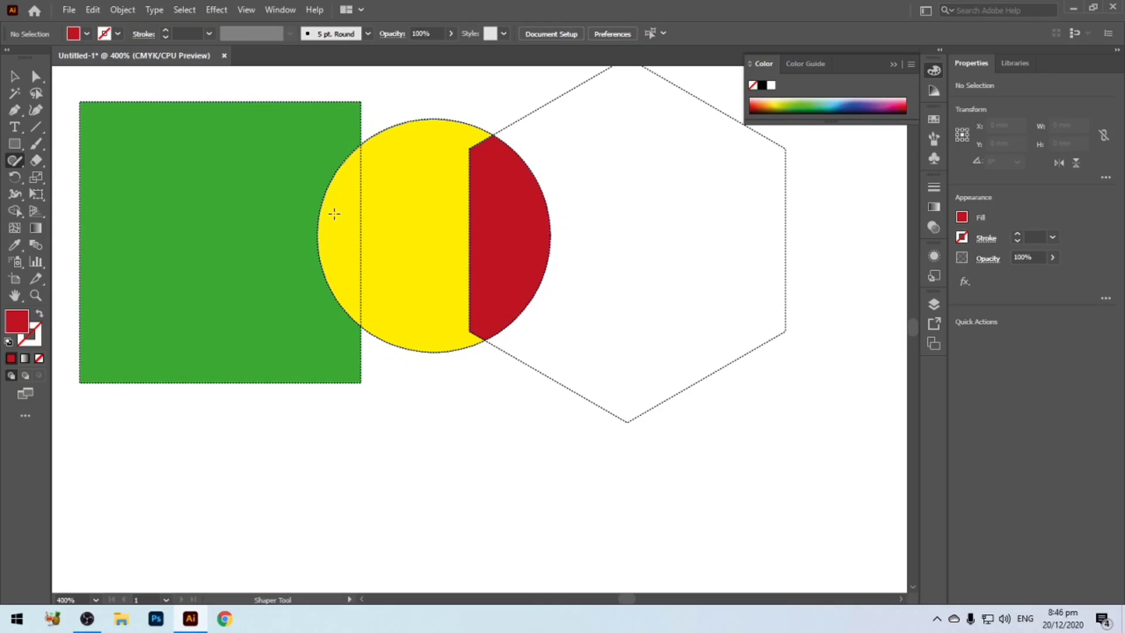
left_click_drag(341, 224, 348, 273)
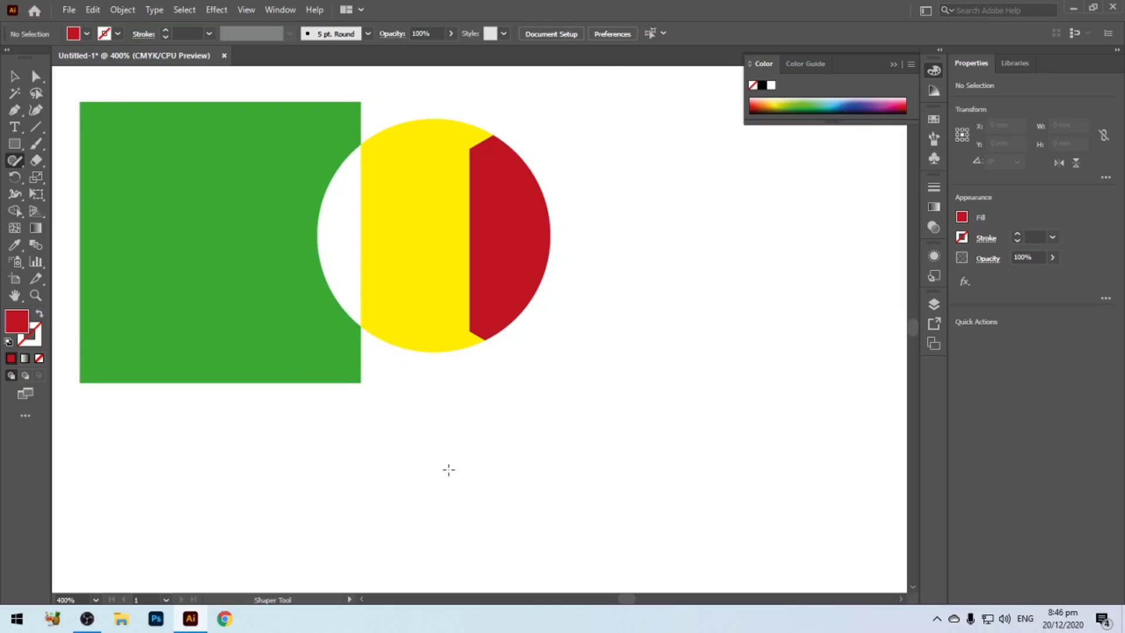
key("ctrl+z")
key("ctrl+z")
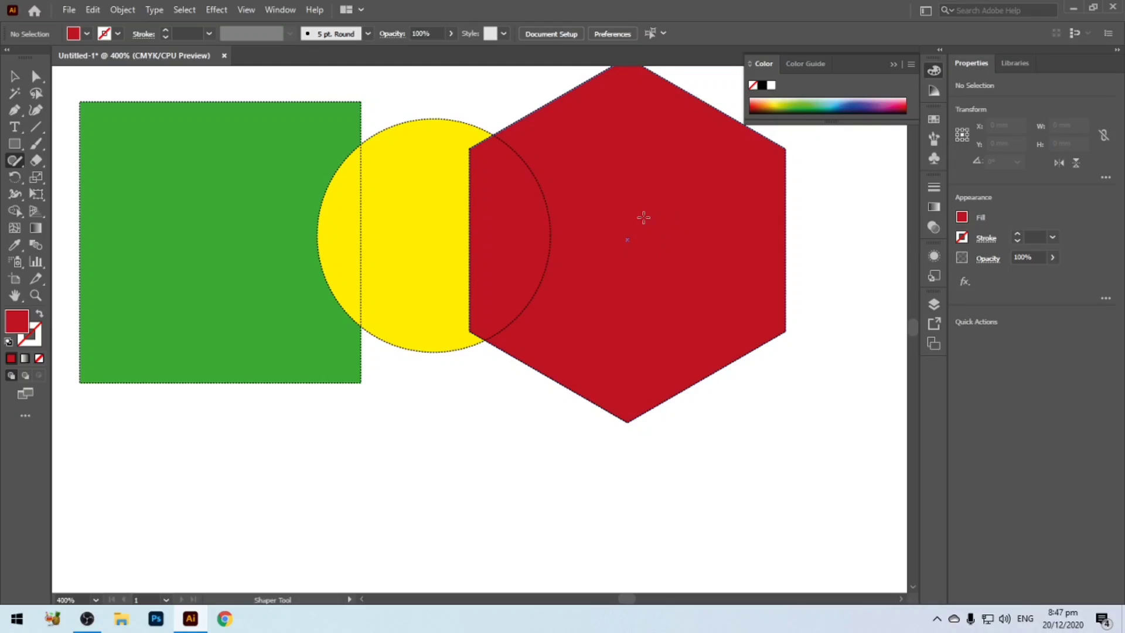
Step: Scribble from the hexagon's interior into its overlap with the circle to subtract the whole hexagon, and undo the subtraction
mouse_move(643, 218)
left_mouse_down()
mouse_move(615, 216)
mouse_move(599, 242)
mouse_move(585, 228)
mouse_move(576, 242)
mouse_move(495, 239)
left_mouse_up()
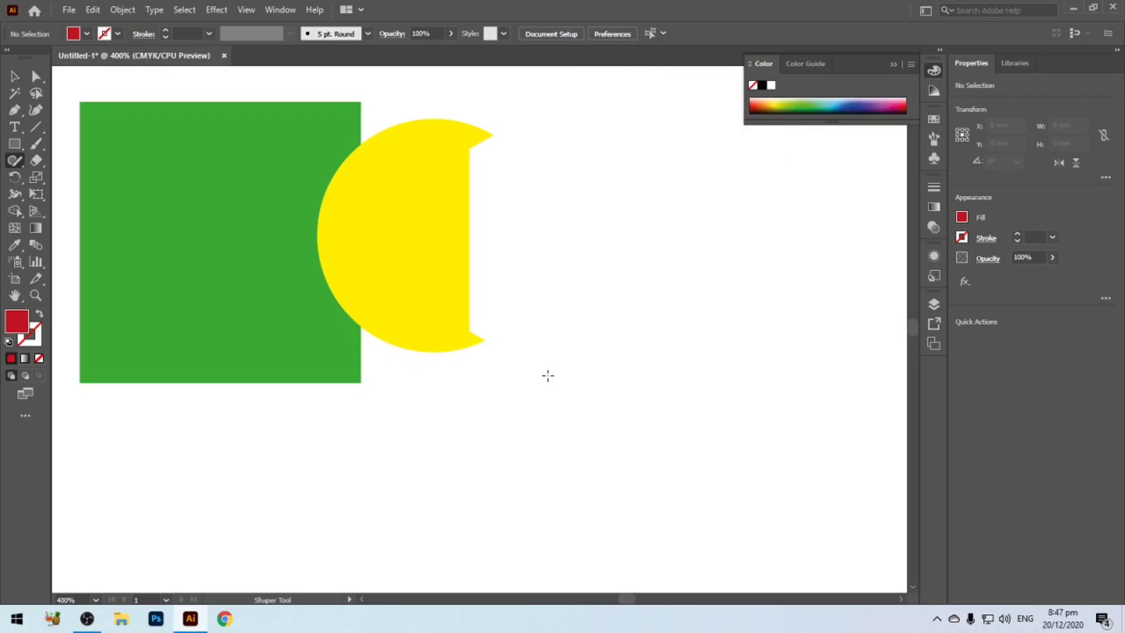
key("ctrl")
key("ctrl+z")
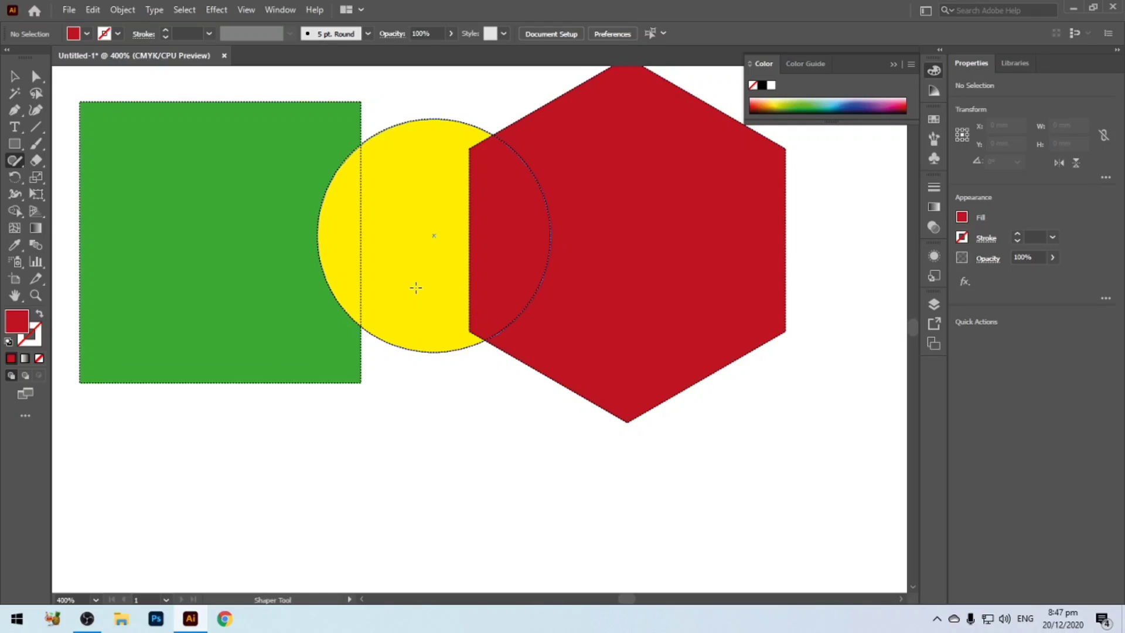
Step: Scribble from the red hexagon into the yellow circle with the Shaper tool to merge them in red, and undo the merges
mouse_move(613, 241)
left_mouse_down()
mouse_move(563, 246)
mouse_move(548, 260)
mouse_move(500, 238)
left_mouse_up()
mouse_move(500, 237)
left_mouse_down()
mouse_move(460, 253)
mouse_move(435, 232)
mouse_move(425, 245)
left_mouse_up()
left_click_drag(425, 245, 428, 244)
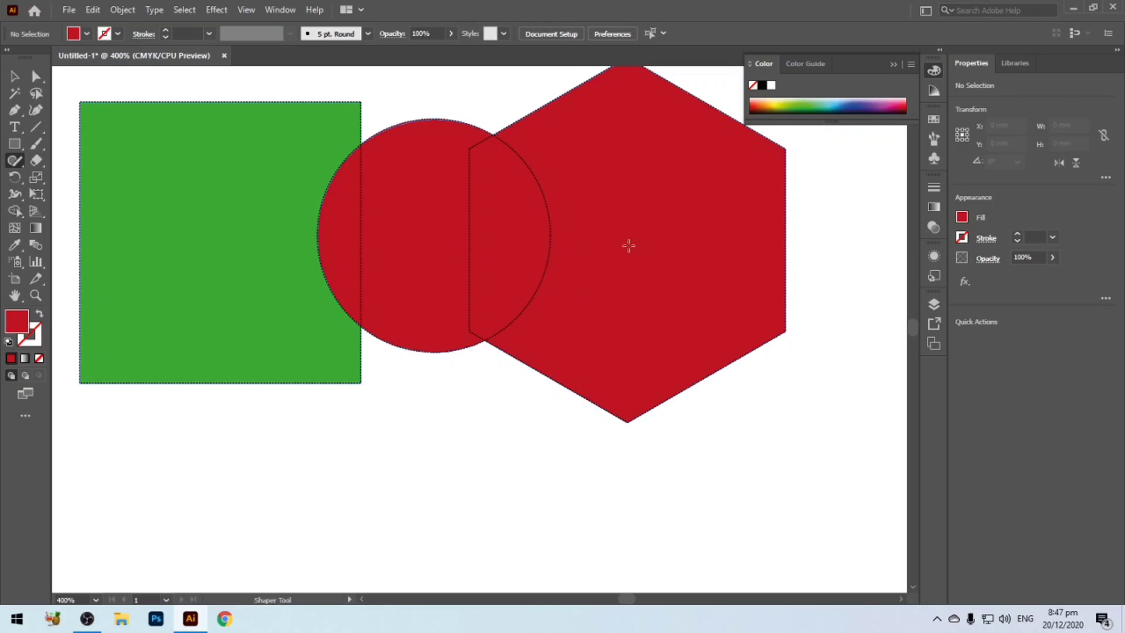
key("ctrl+z")
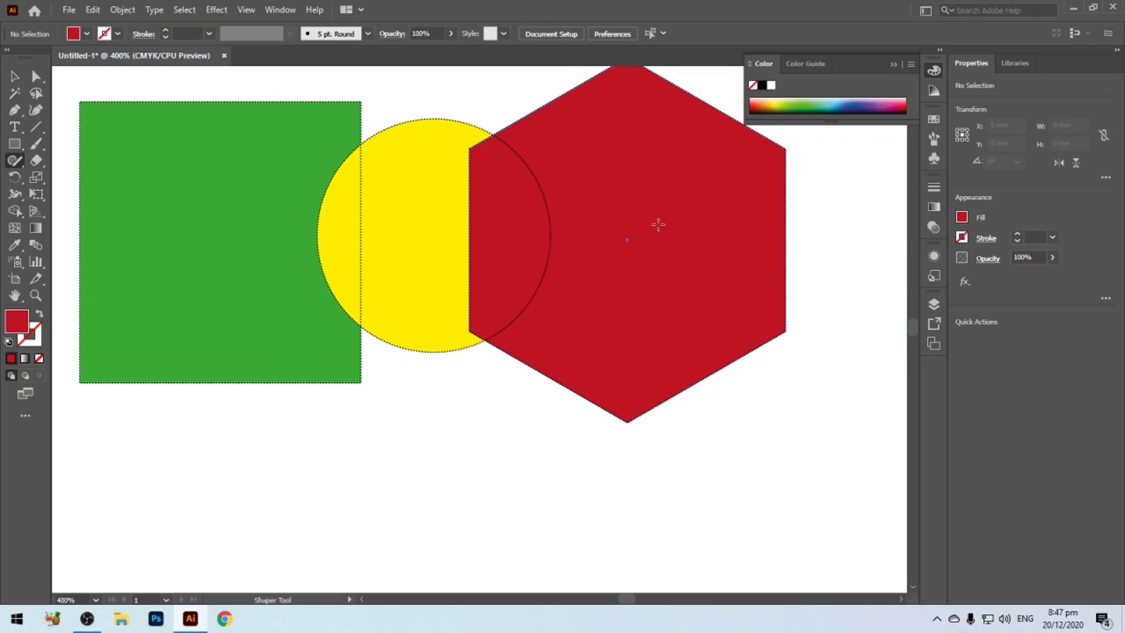
mouse_move(659, 225)
left_mouse_down()
mouse_move(600, 216)
mouse_move(565, 226)
mouse_move(565, 244)
mouse_move(491, 219)
mouse_move(462, 241)
mouse_move(451, 224)
mouse_move(429, 255)
mouse_move(412, 227)
left_mouse_up()
key("ctrl+z")
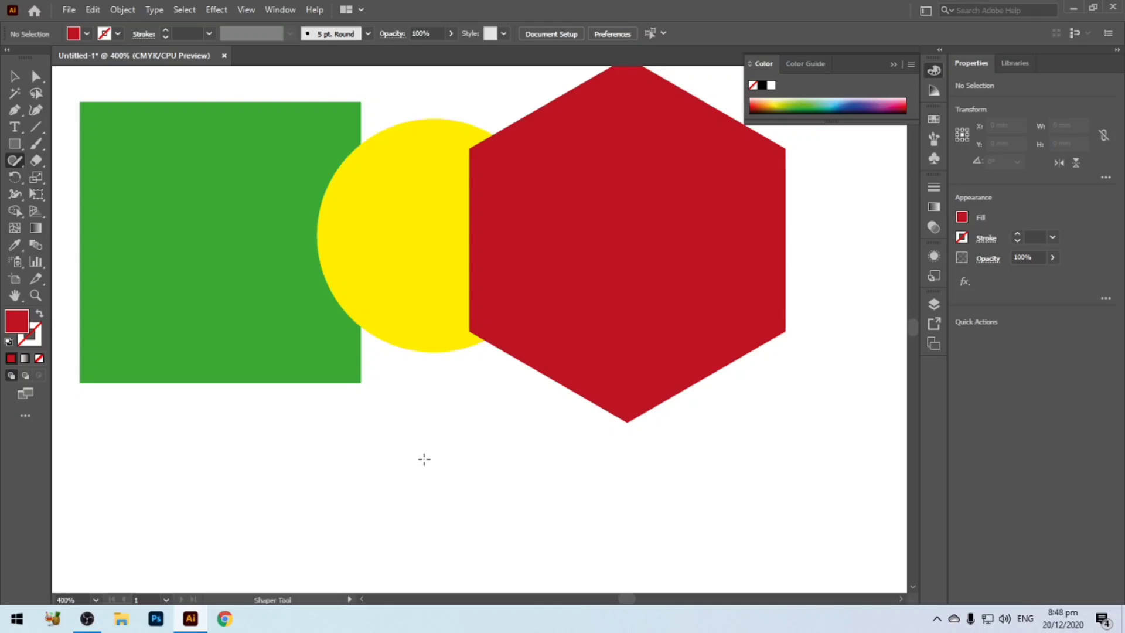
Step: Scribble from the green square into the circle and on into the hexagon to merge all three in green, and undo the merges
mouse_move(233, 222)
left_mouse_down()
mouse_move(286, 258)
mouse_move(313, 261)
mouse_move(347, 239)
mouse_move(386, 258)
left_mouse_up()
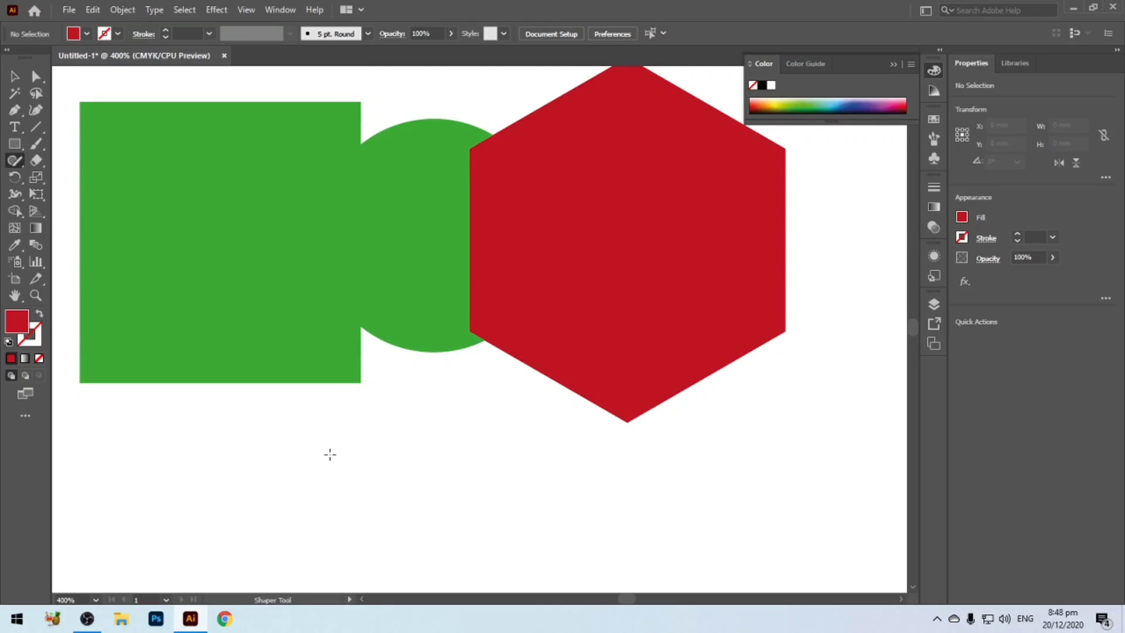
mouse_move(239, 227)
left_mouse_down()
mouse_move(277, 254)
mouse_move(316, 230)
mouse_move(413, 233)
mouse_move(507, 220)
left_mouse_up()
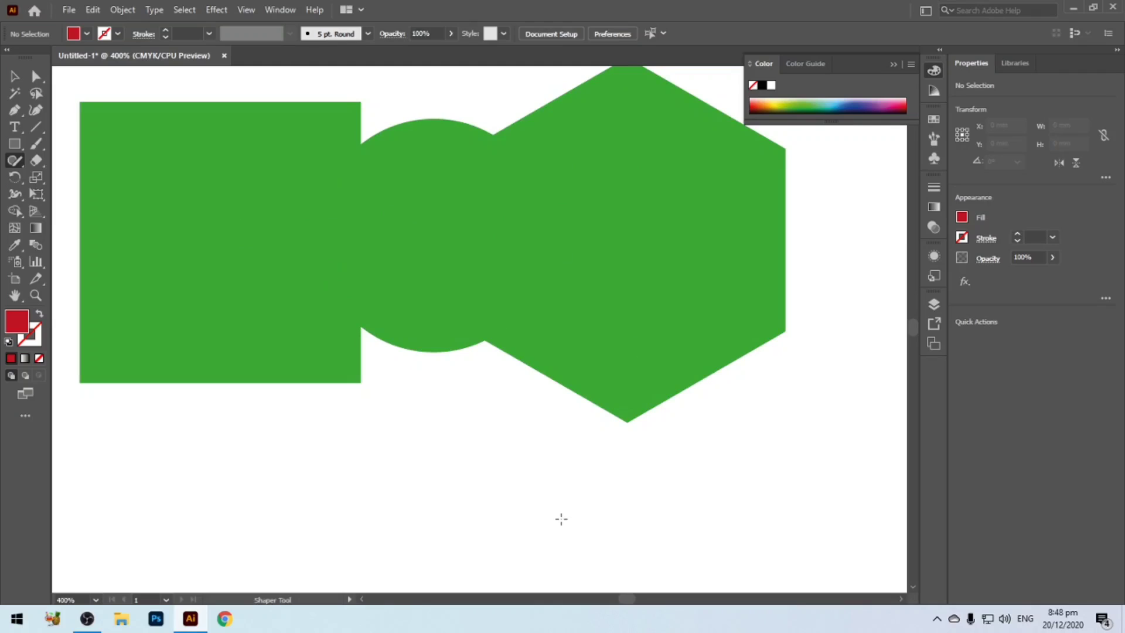
scroll(562, 520, "down", 1)
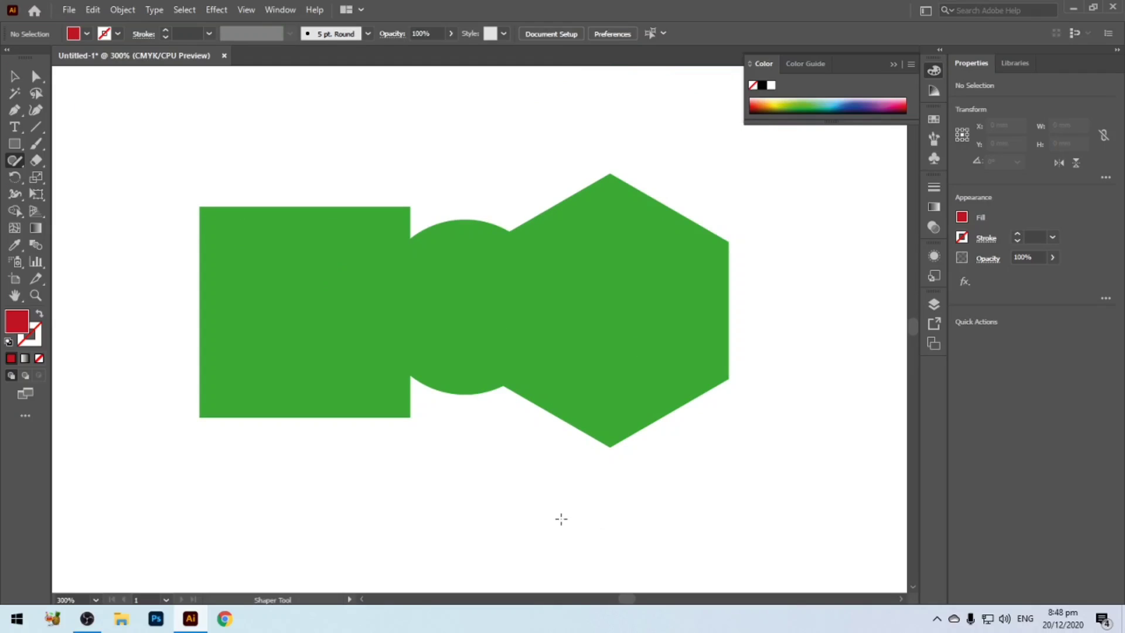
key("ctrl+z")
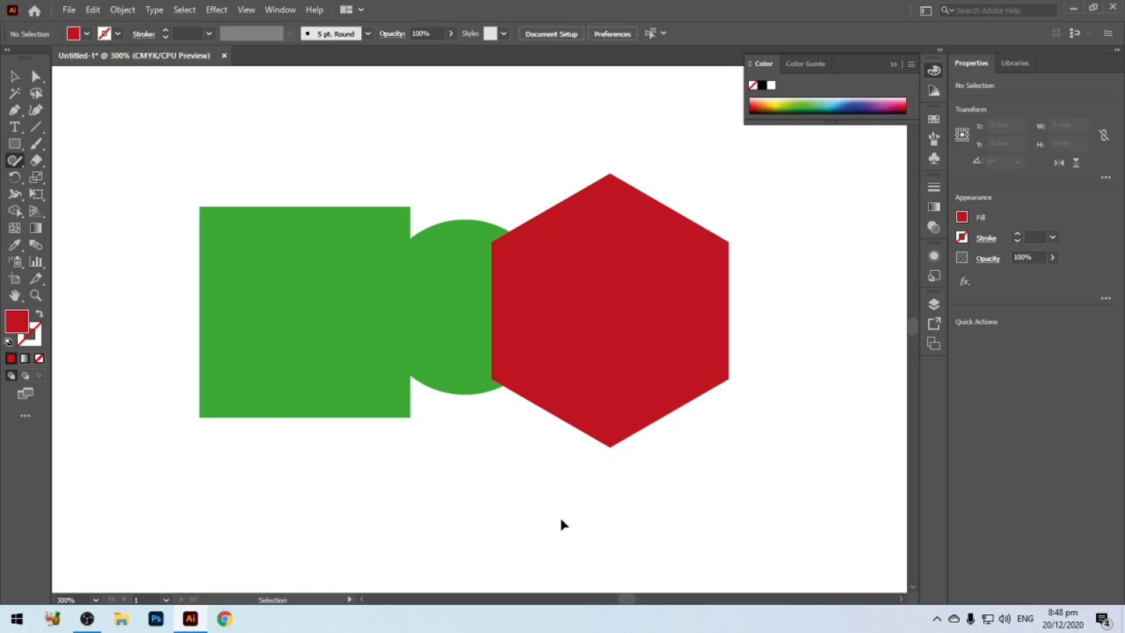
key("ctrl+z")
Step: Scribble out the areas of the hexagon and the square that lie outside the circle with the Shaper tool
key("ctrl+a")
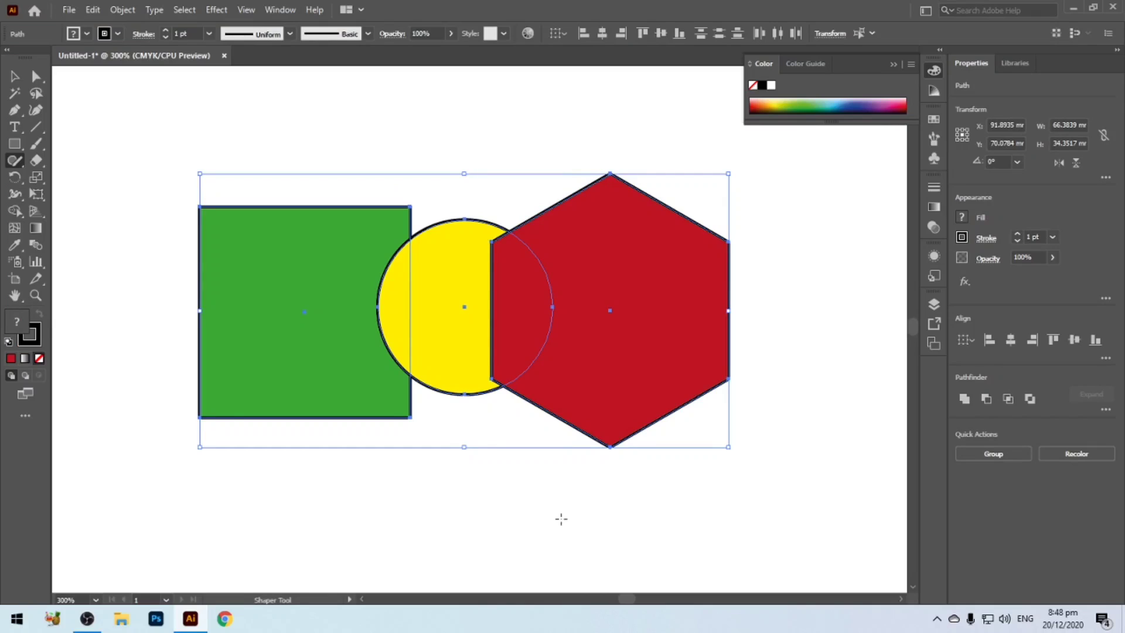
left_click(600, 514)
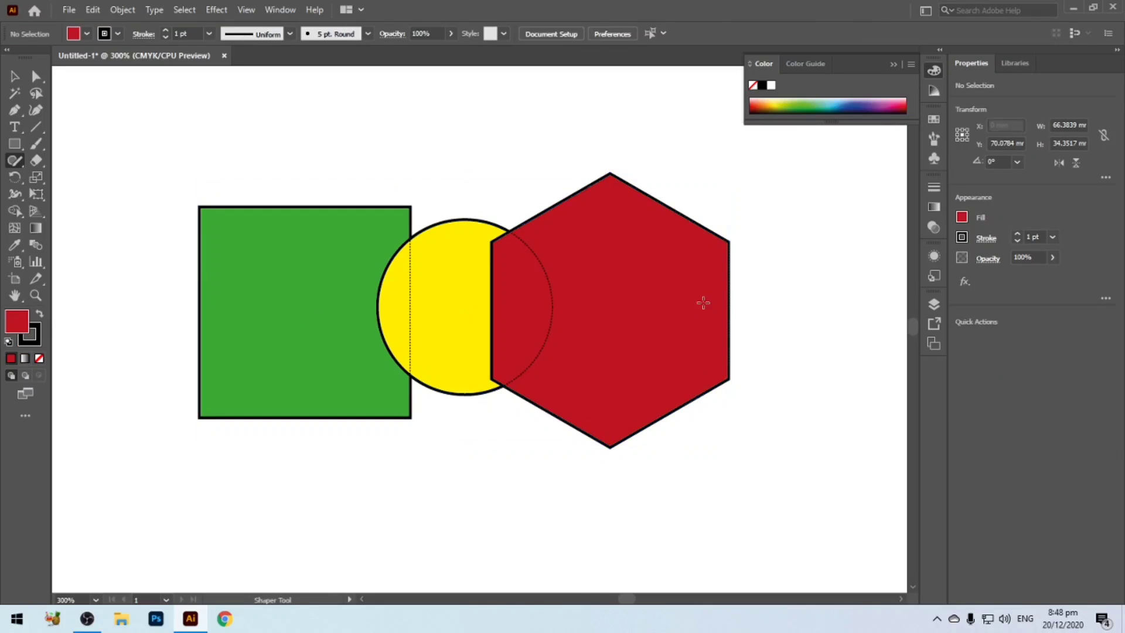
mouse_move(631, 262)
left_mouse_down()
mouse_move(632, 288)
mouse_move(648, 301)
mouse_move(631, 393)
left_mouse_up()
left_click(284, 362)
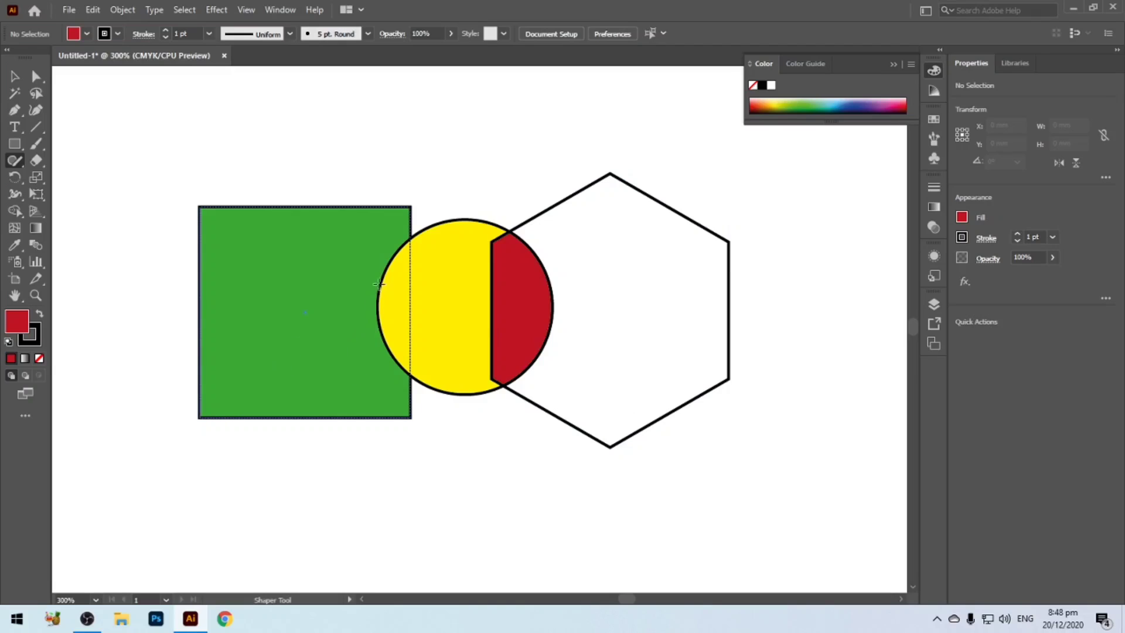
mouse_move(381, 219)
left_mouse_down()
mouse_move(360, 226)
mouse_move(333, 319)
mouse_move(336, 356)
left_mouse_up()
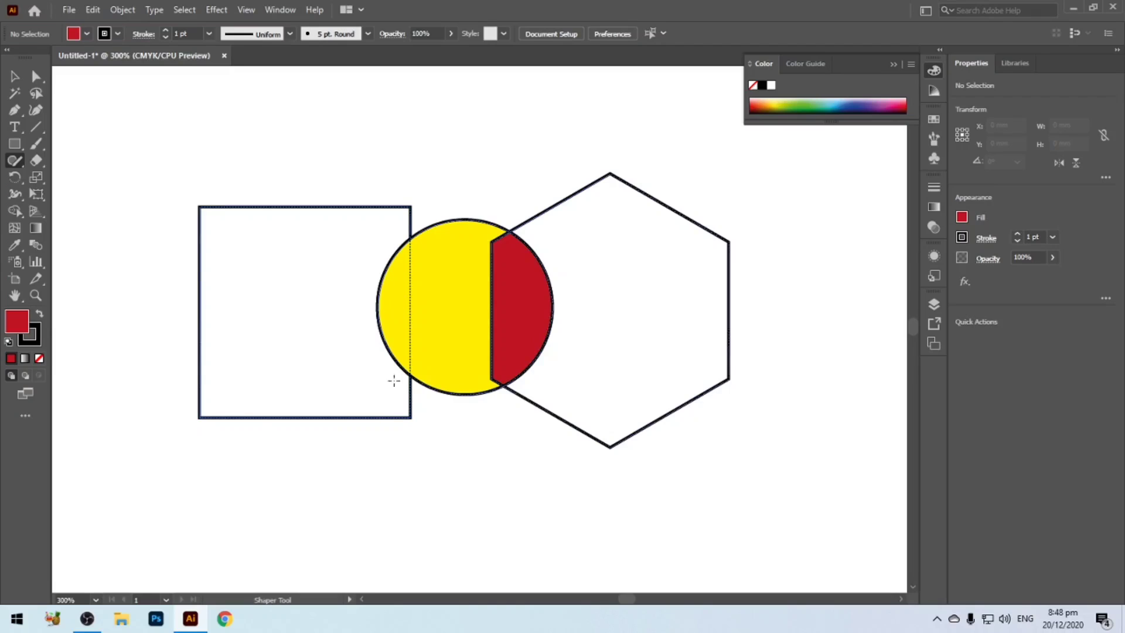
Step: Fill the square with light green, and remove the black stroke from the whole Shaper group
left_click(410, 399)
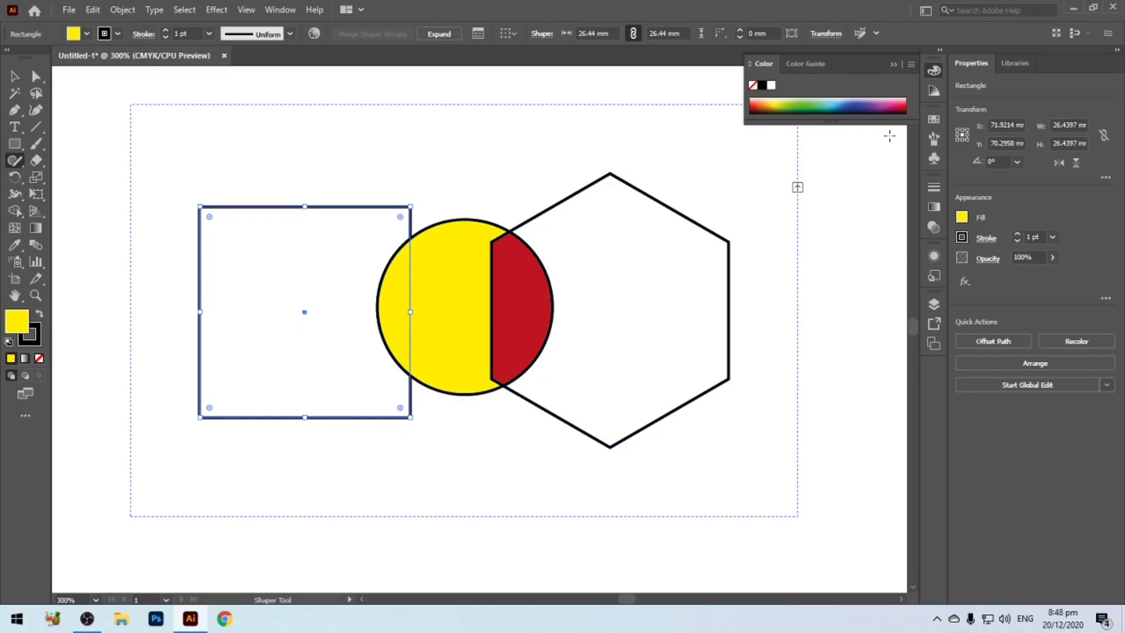
left_click(813, 103)
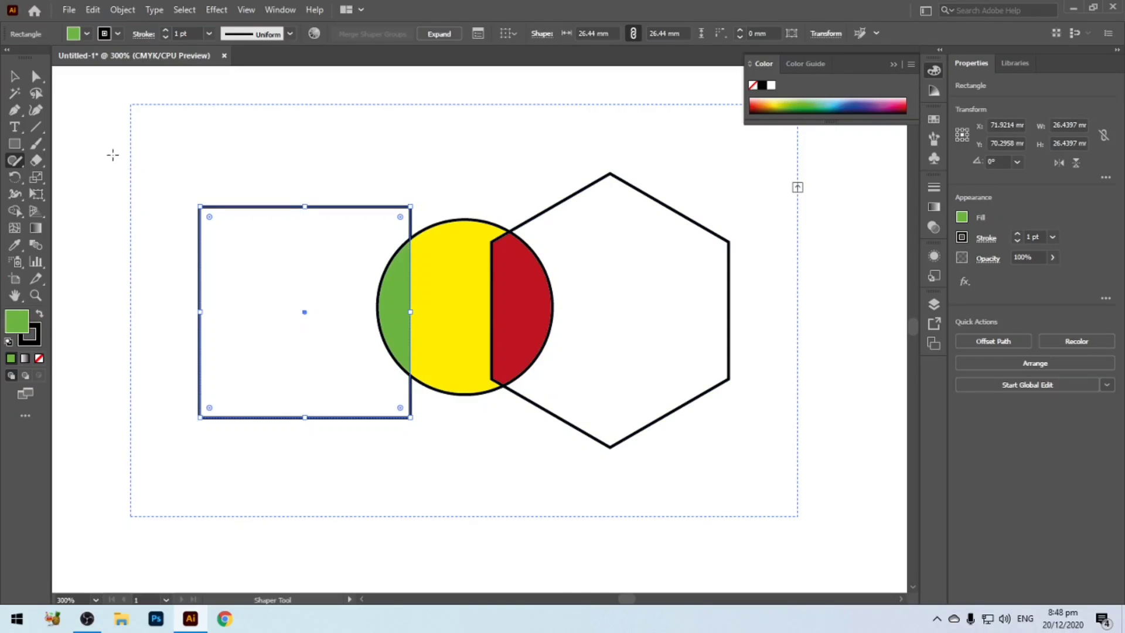
left_click(11, 77)
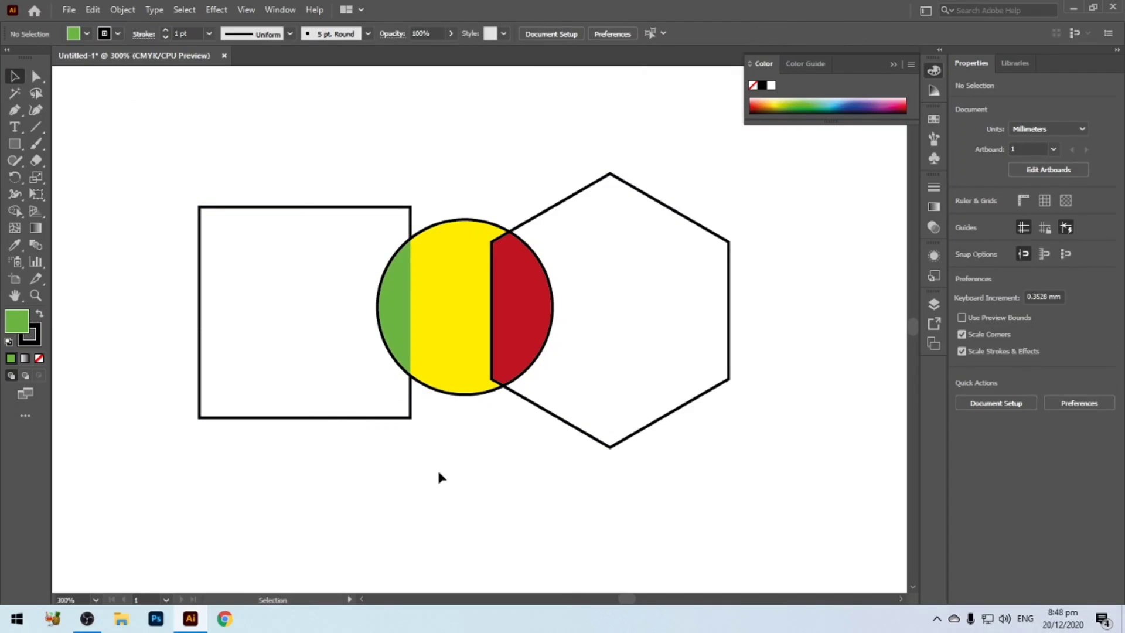
left_click(317, 418)
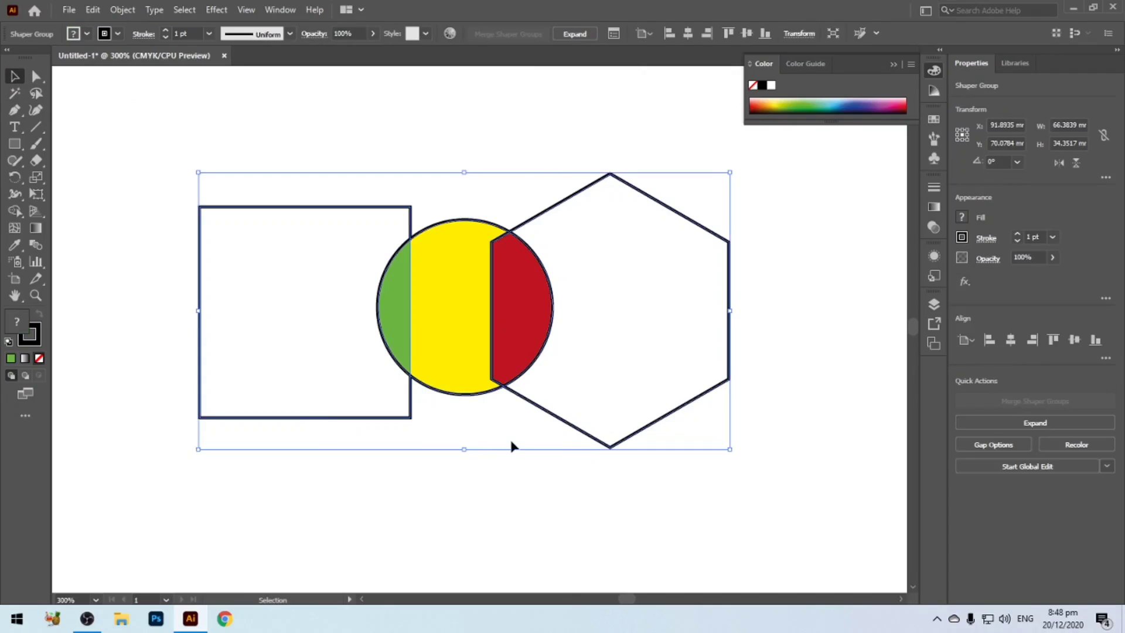
left_click(39, 358)
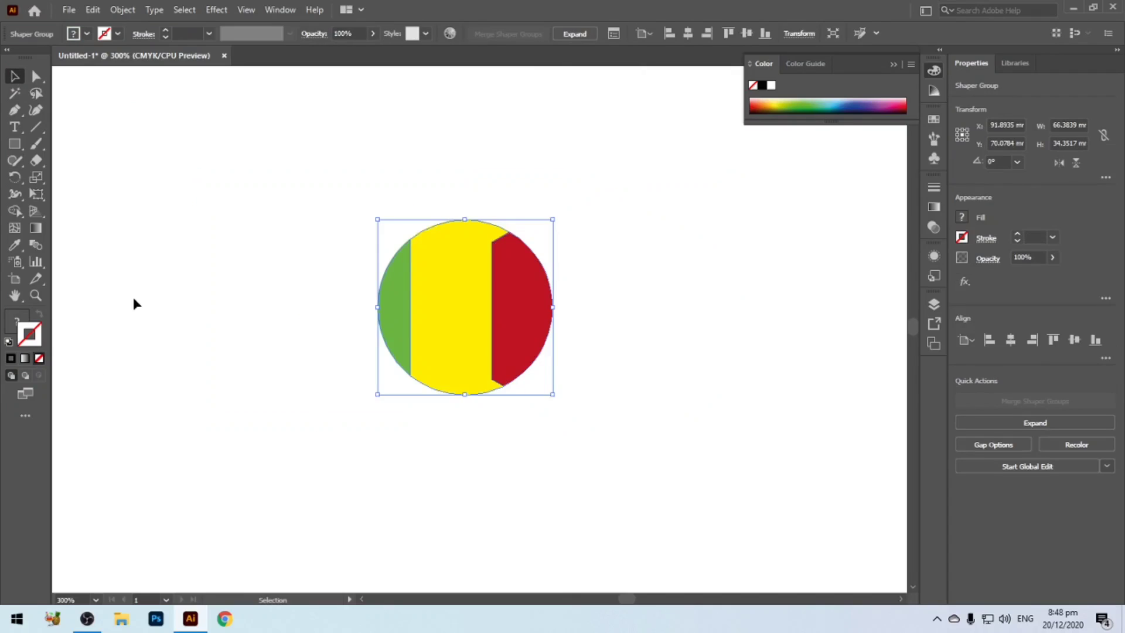
left_click(148, 305)
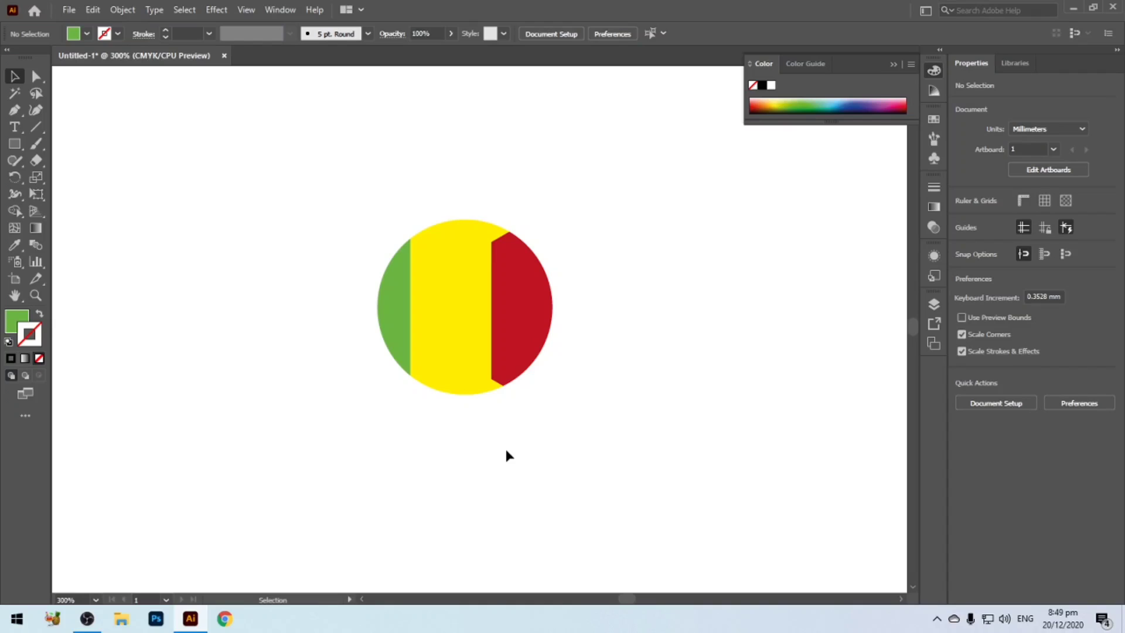
Step: Select the yellow area's fill inside the Shaper group with the Shaper tool, and clear the selection
left_click(496, 357)
left_click(13, 164)
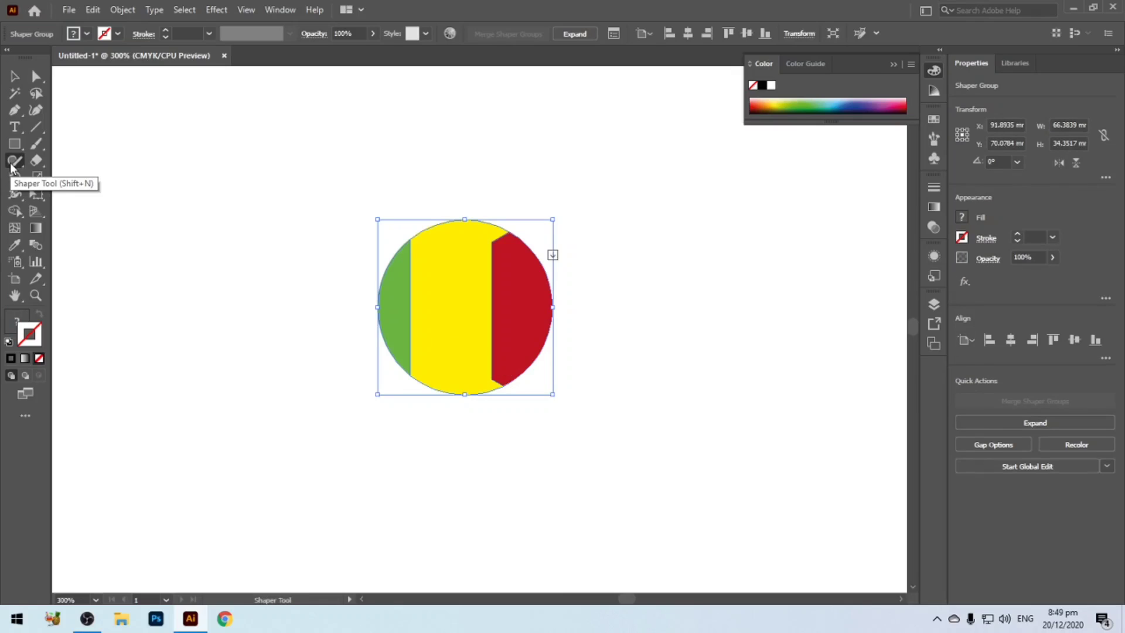
left_click(462, 363)
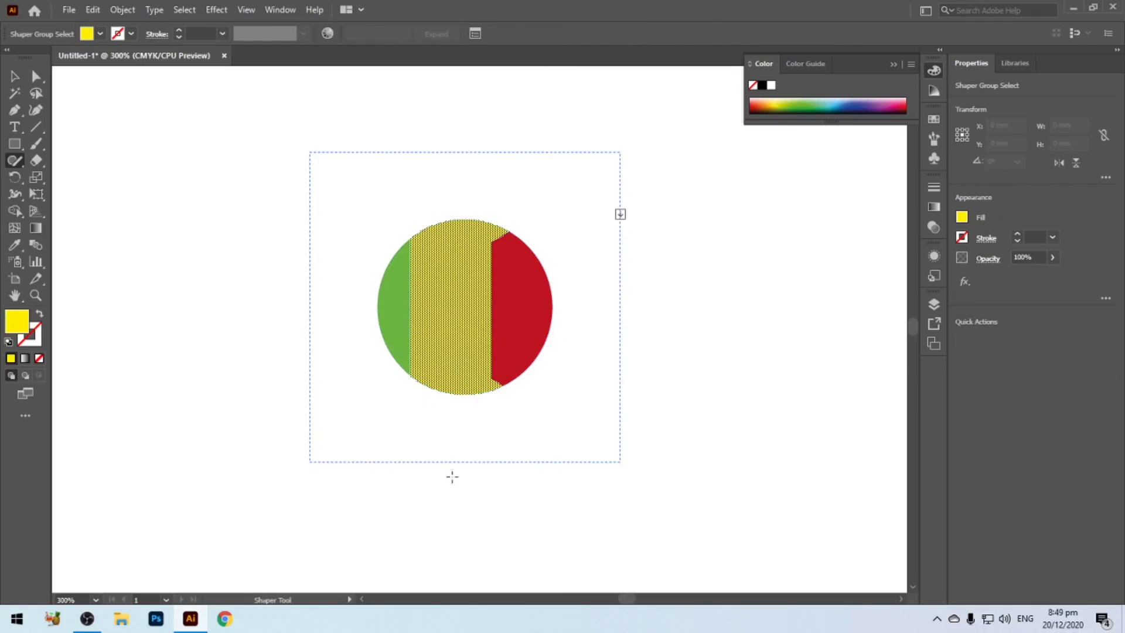
left_click(446, 514)
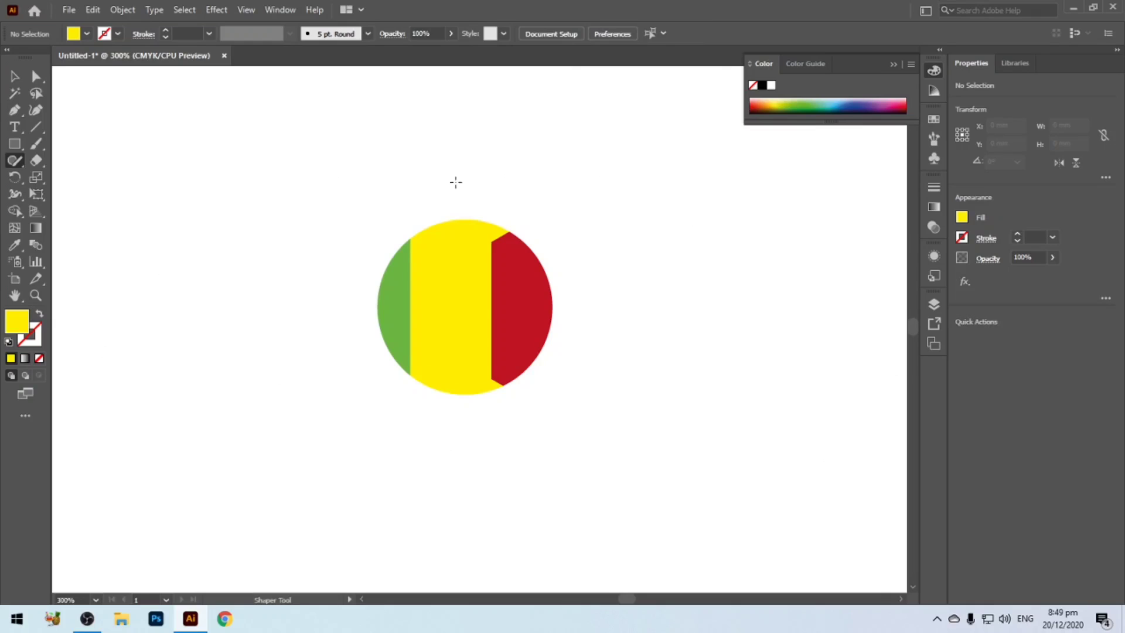
Step: Open the Shaper group's underlying shapes for editing and move the square about 3 mm right, further into the circle
left_click(460, 343)
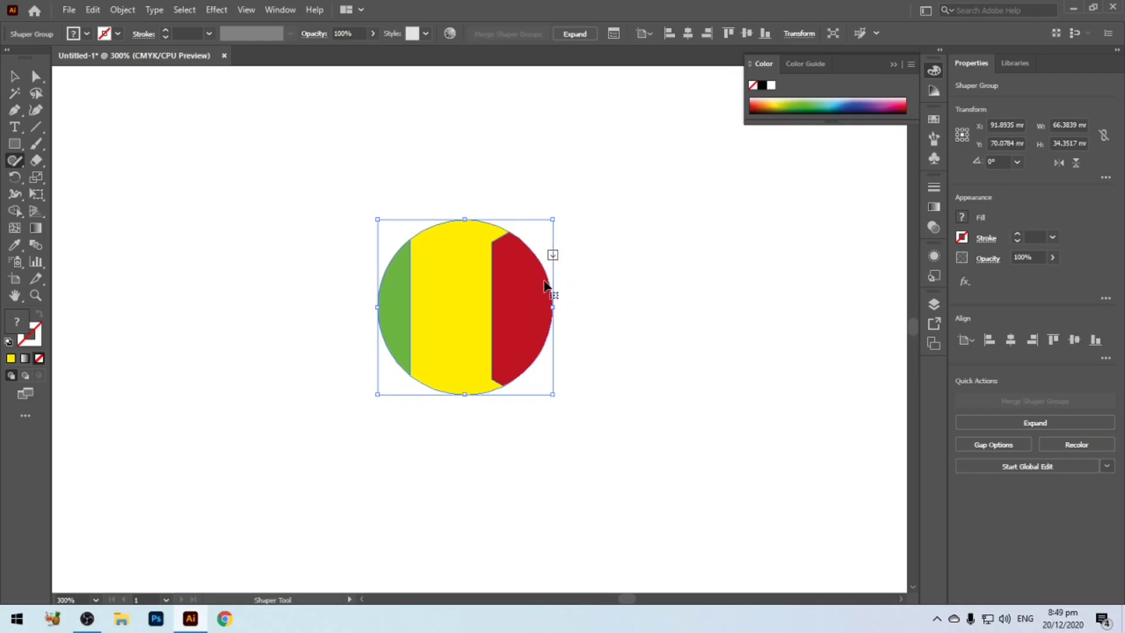
scroll(548, 281, "up", 2, "alt")
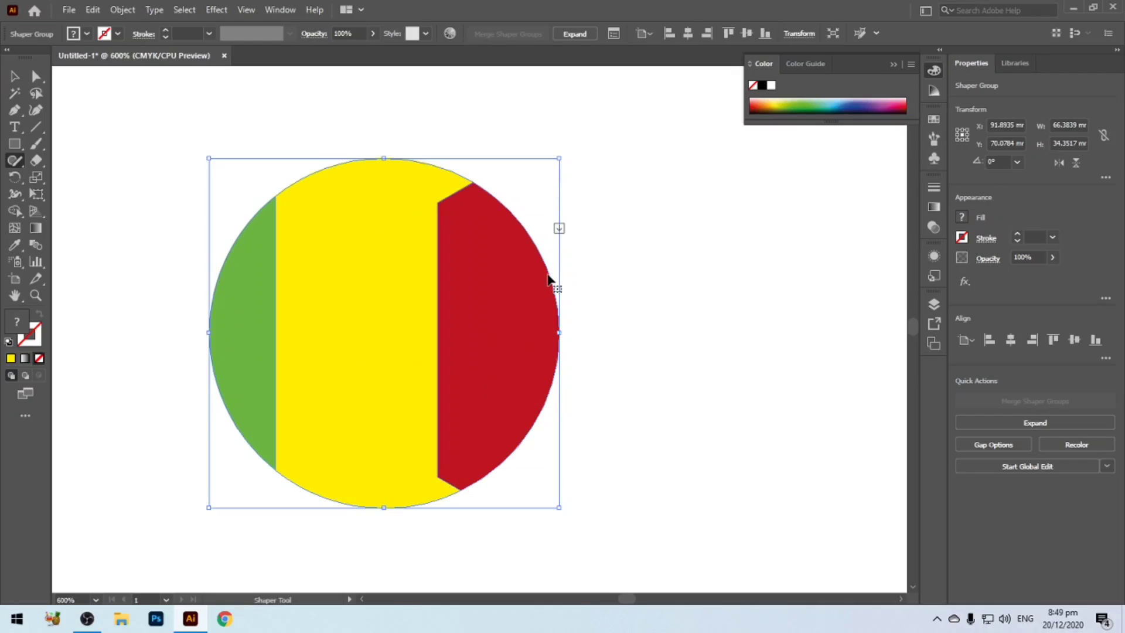
left_click(559, 229)
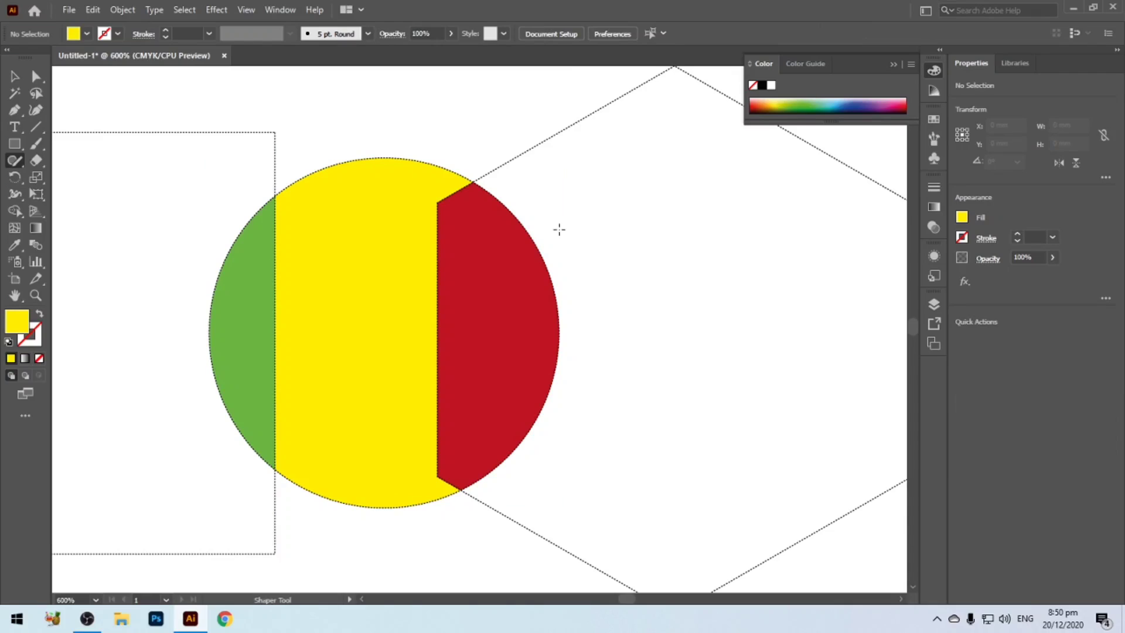
left_click(274, 336)
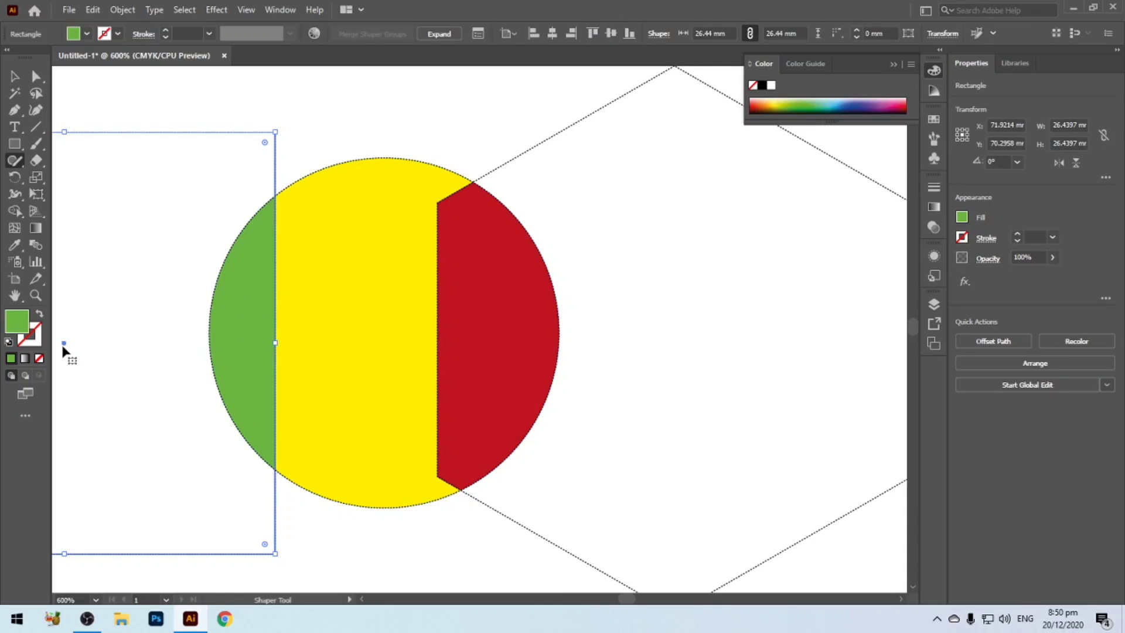
scroll(64, 350, "left", 3)
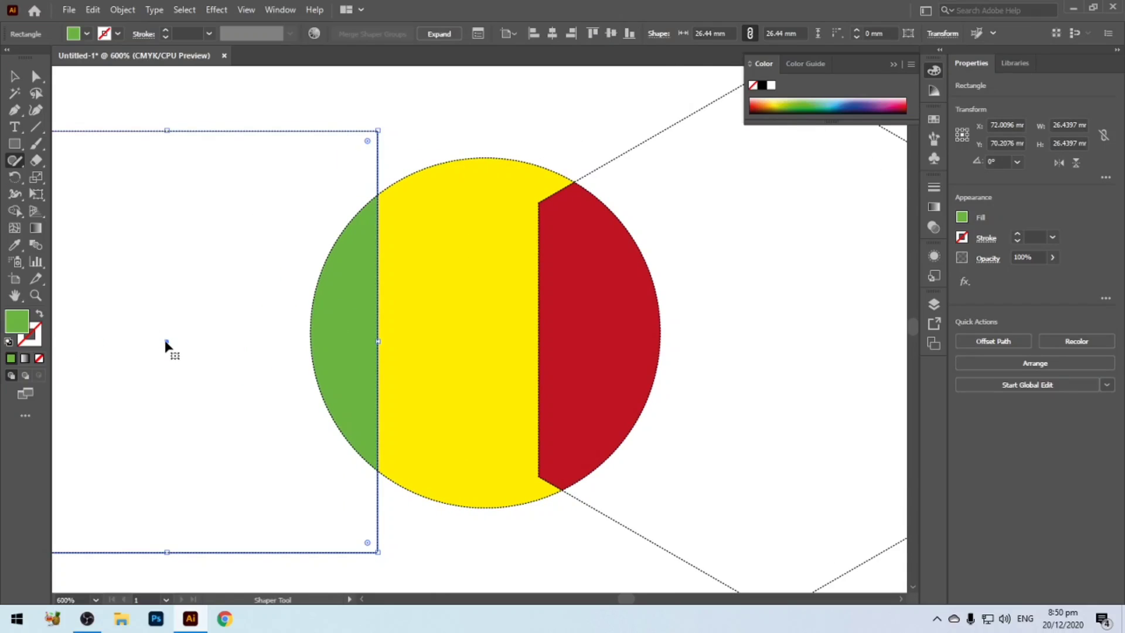
left_click_drag(167, 342, 215, 344)
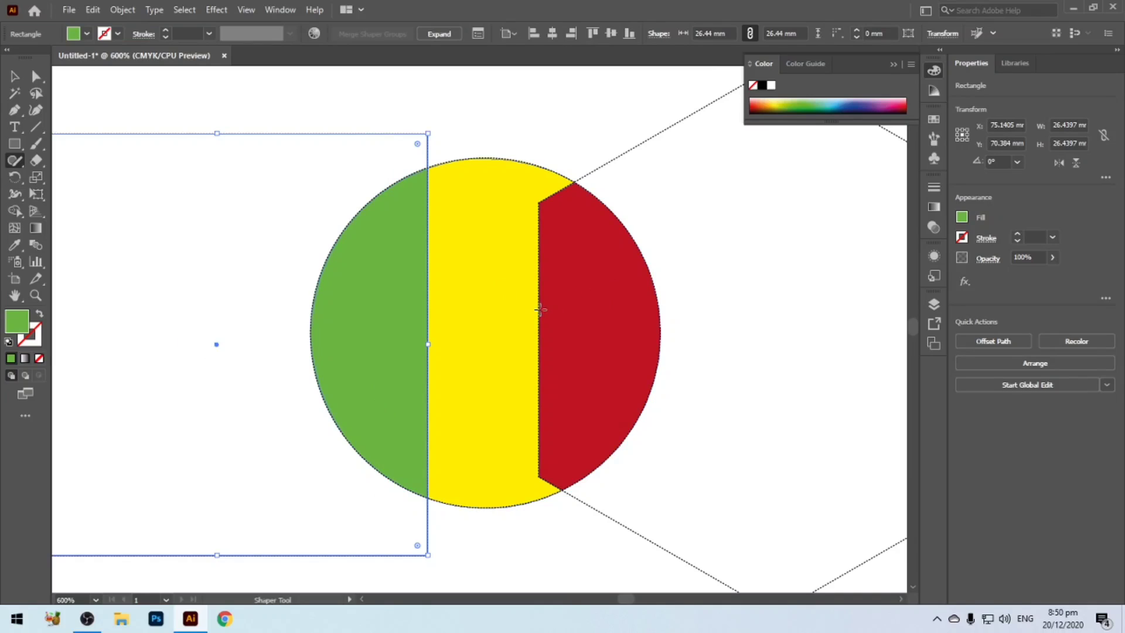
key("ctrl+shift+a")
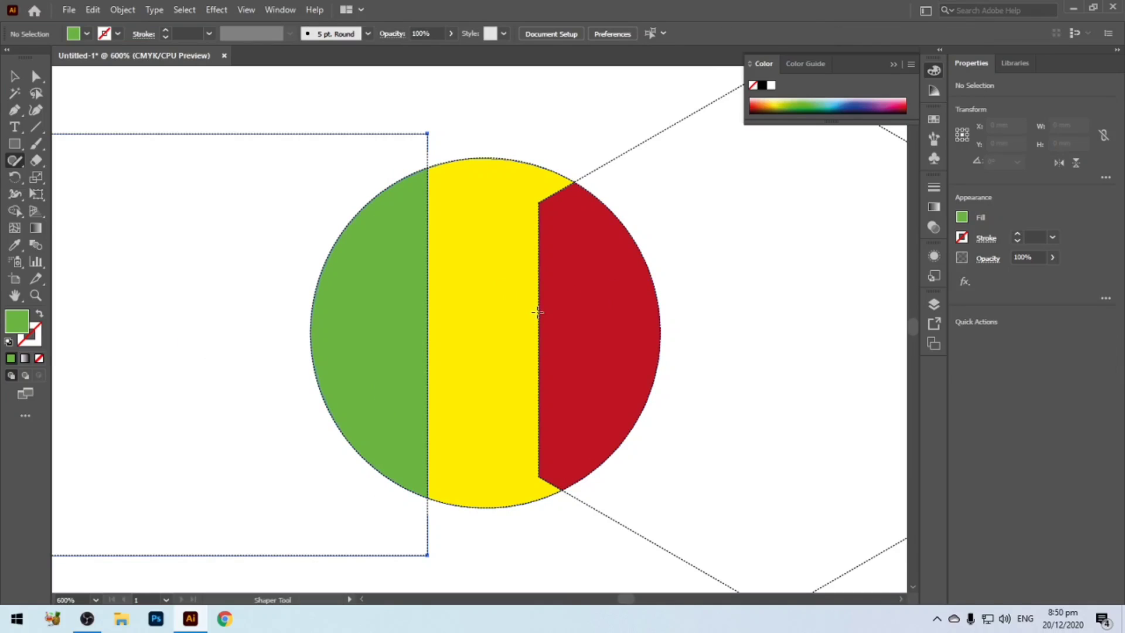
left_click(549, 315)
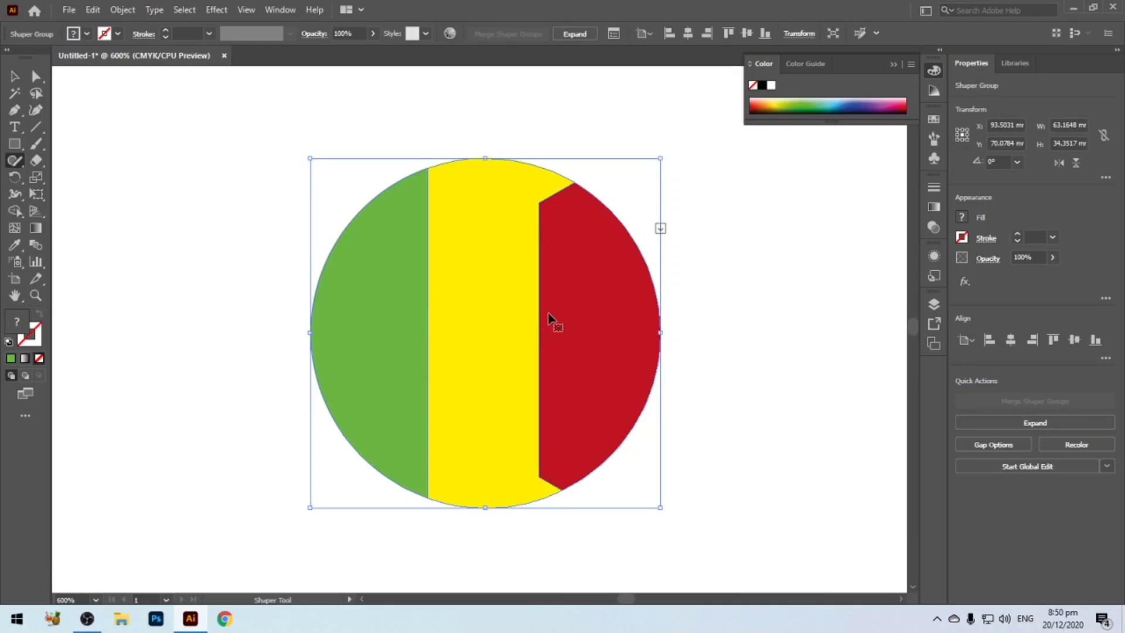
left_click(521, 345)
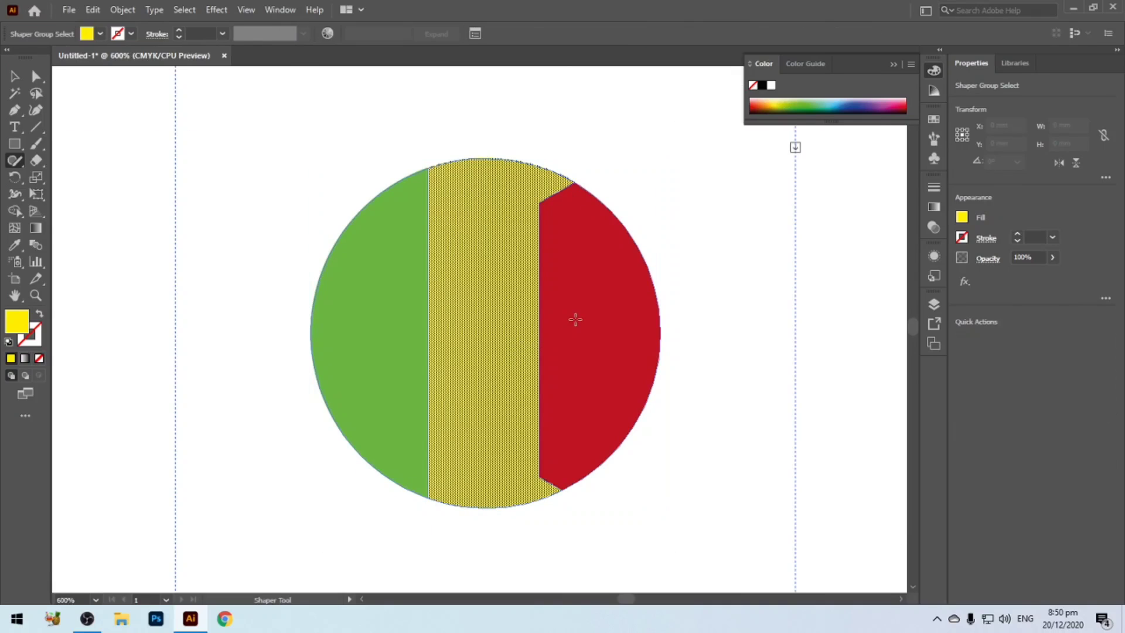
left_click(540, 317)
Step: Reopen the Shaper group's underlying shapes and move the hexagon about 3 mm left, further into the circle
left_click(542, 322)
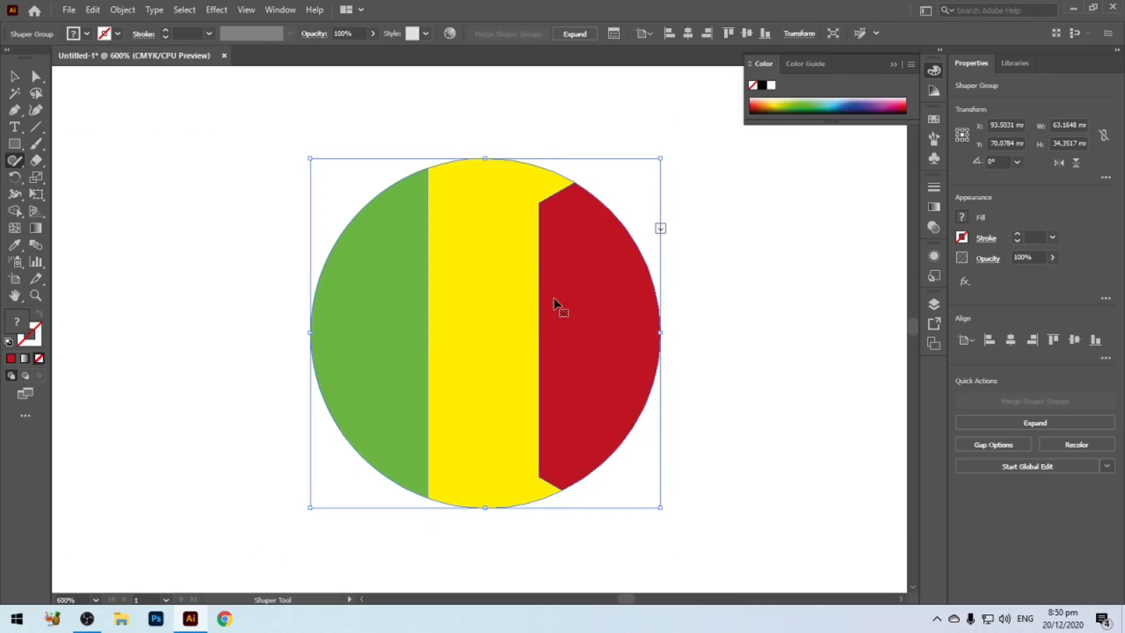
left_click(666, 232)
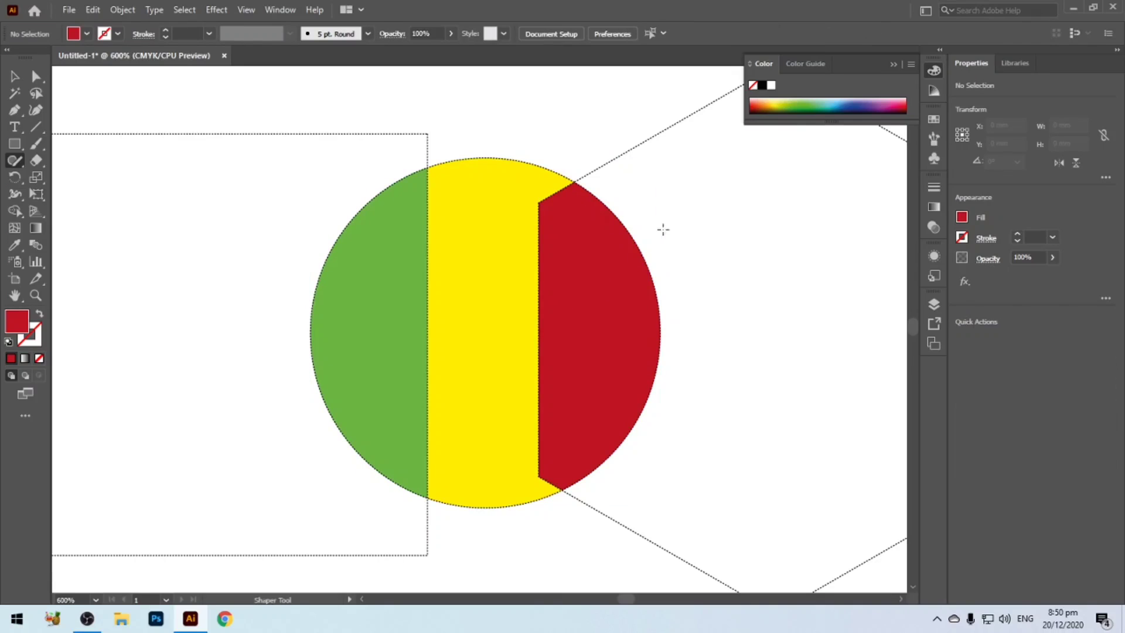
left_click(539, 311)
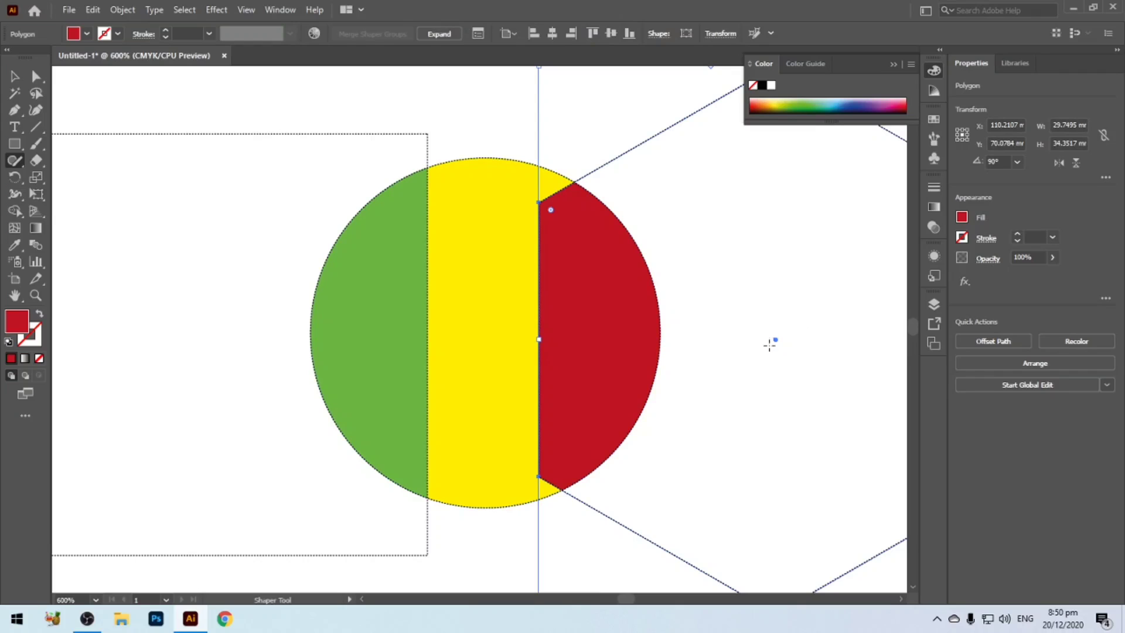
left_click_drag(776, 340, 731, 339)
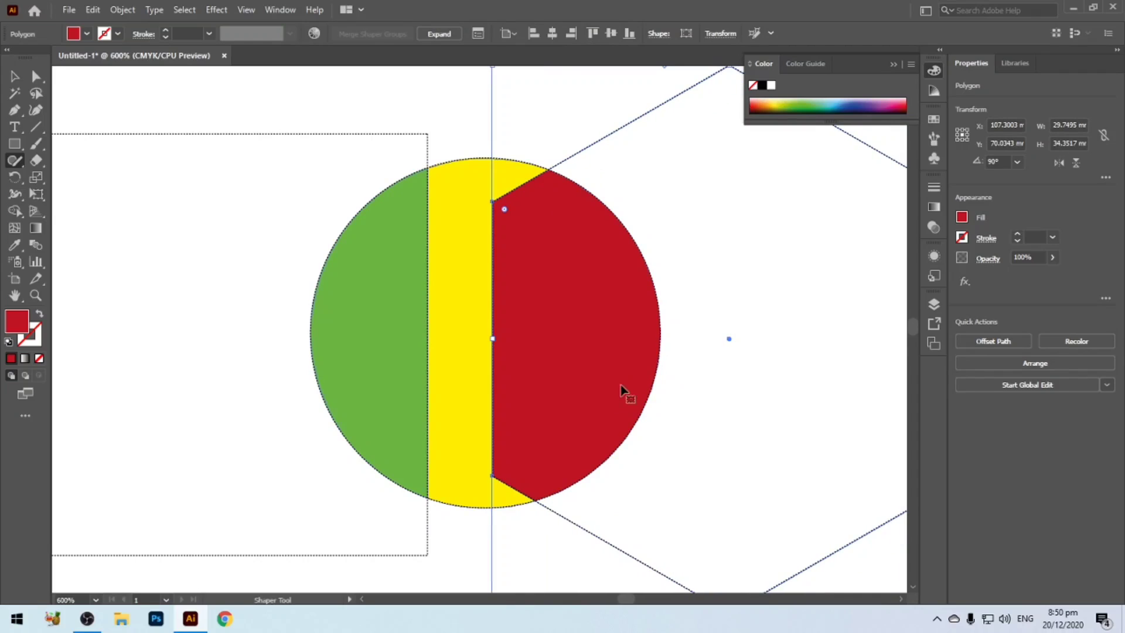
Step: Change the hexagon's fill to the orange-red swatch and deselect the Shaper group
left_click(963, 219)
left_click(927, 268)
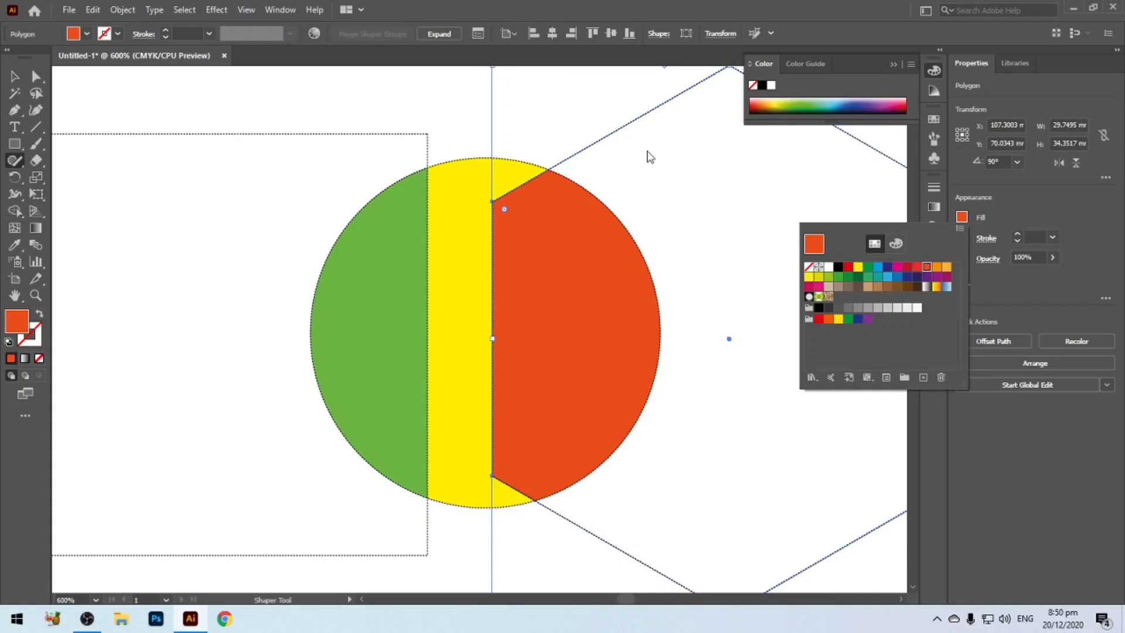
left_click(387, 101)
left_click(387, 100)
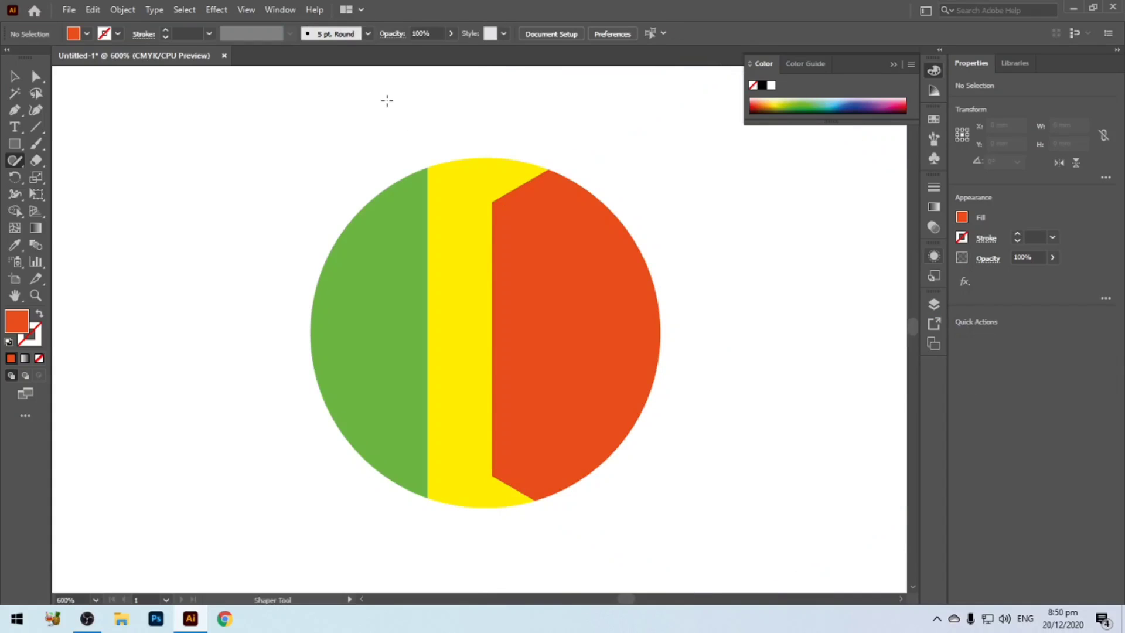
Step: Delete the green, yellow and orange-red Shaper group from the artboard
scroll(388, 101, "down", 2)
scroll(720, 341, "down", 1)
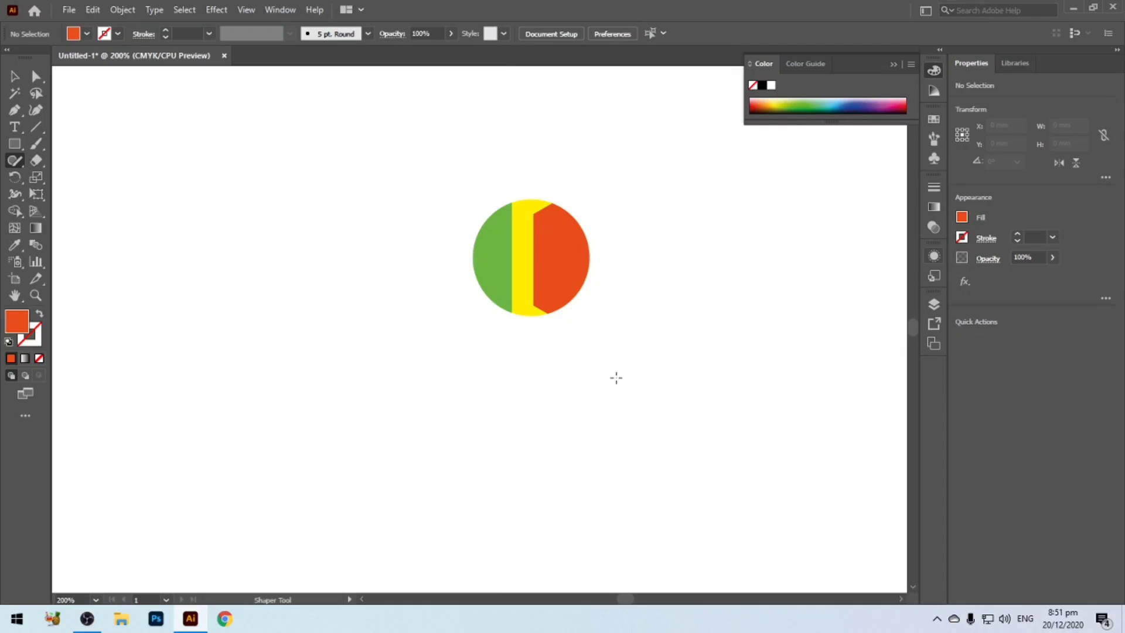
key("ctrl+0")
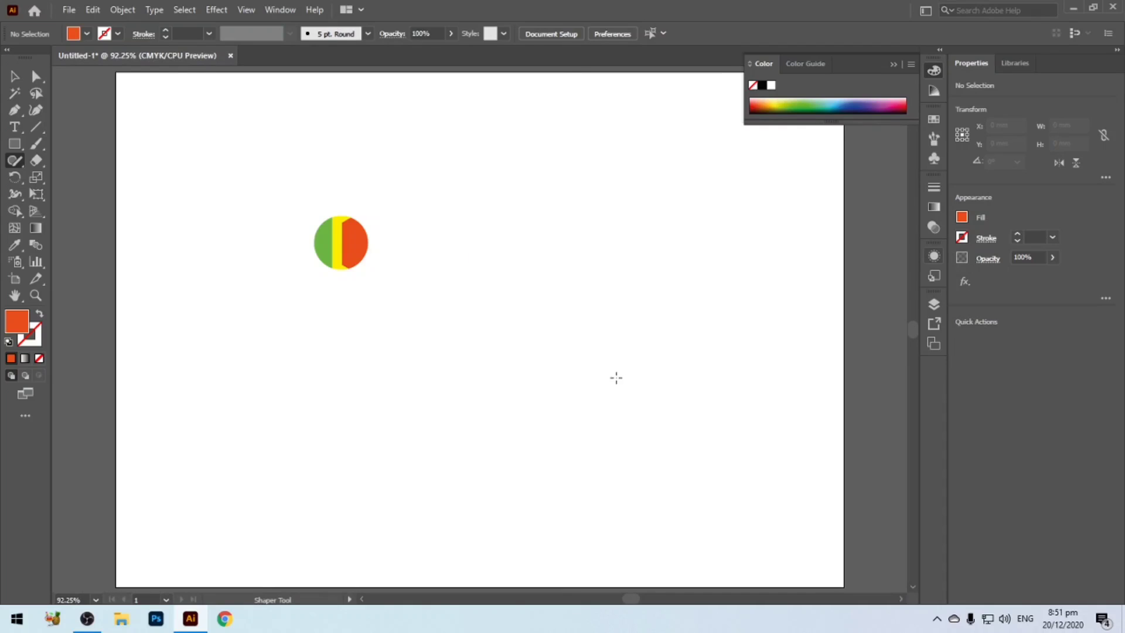
scroll(354, 262, "up", 4)
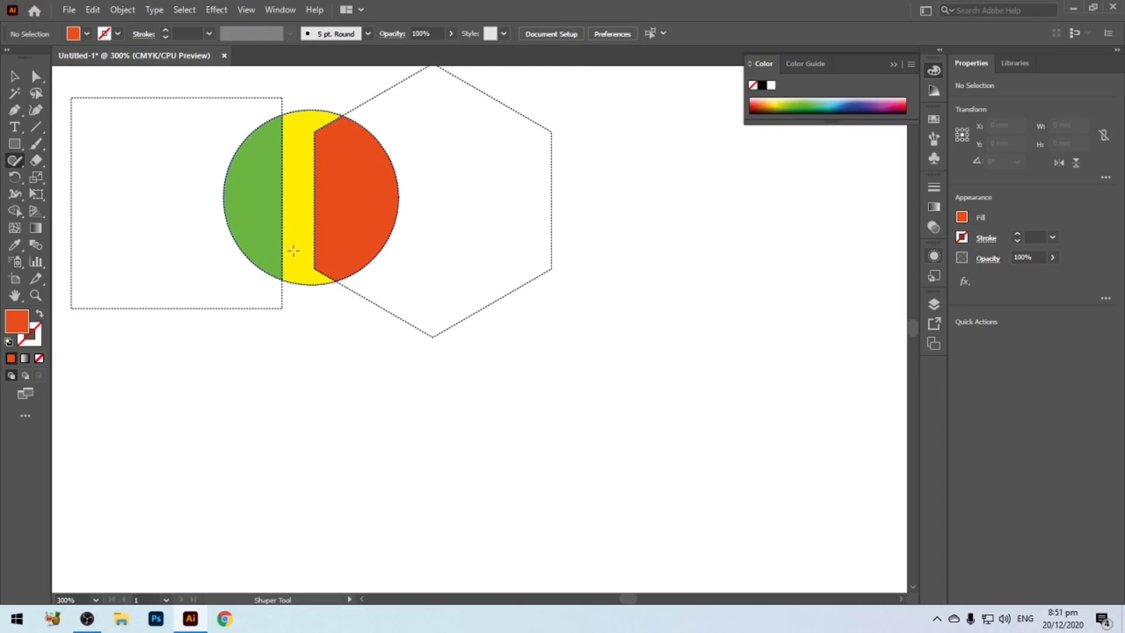
left_click_drag(294, 251, 505, 348)
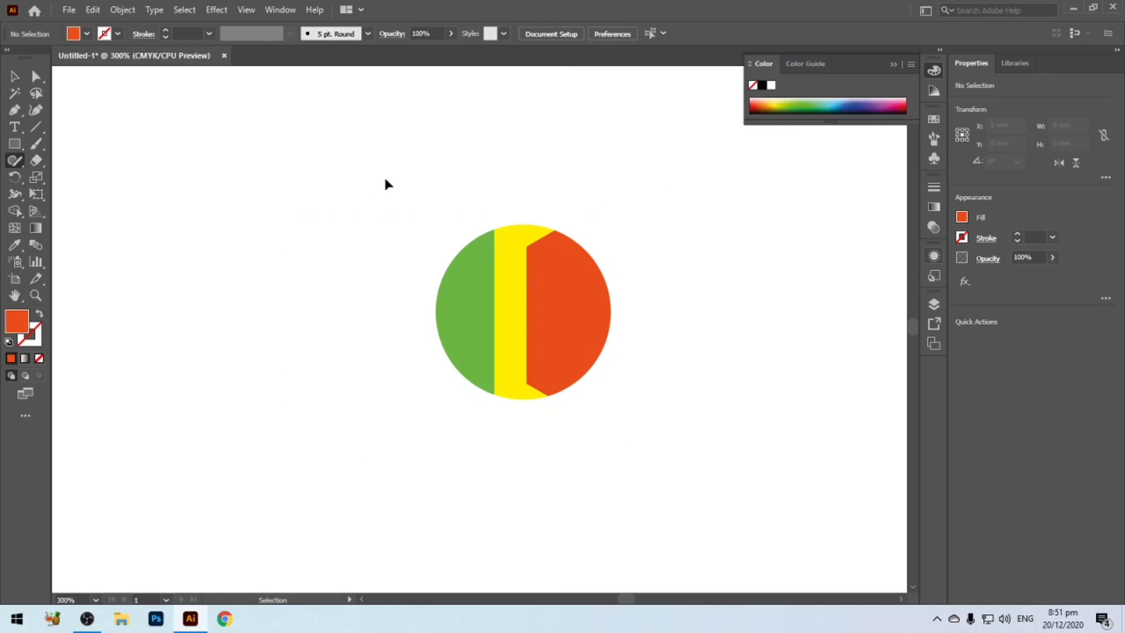
key("ctrl+a")
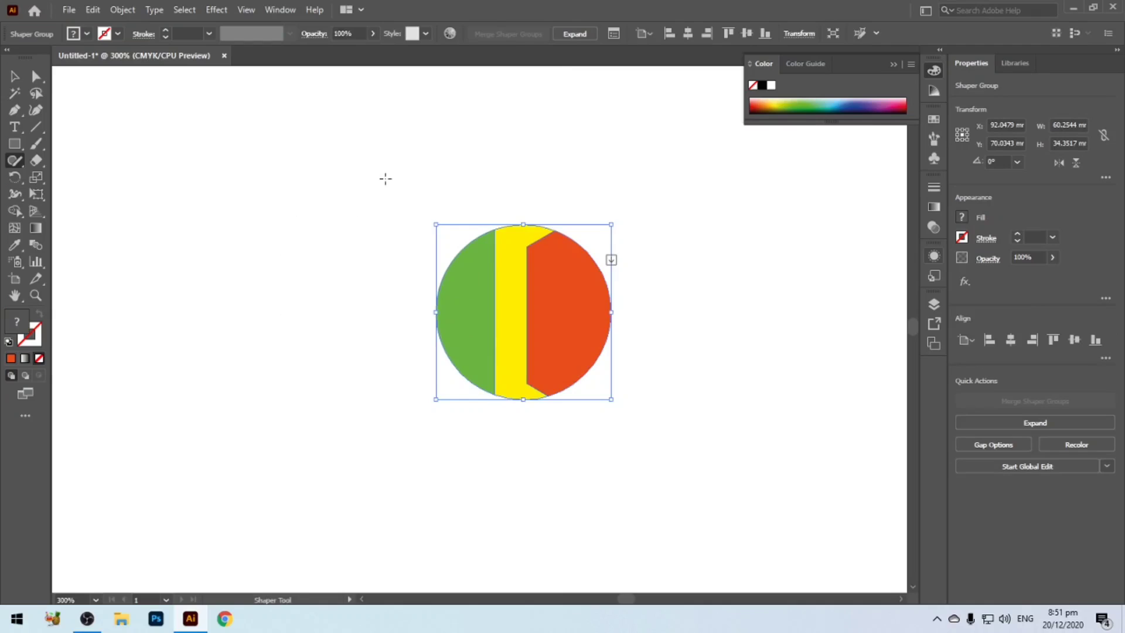
key("Delete")
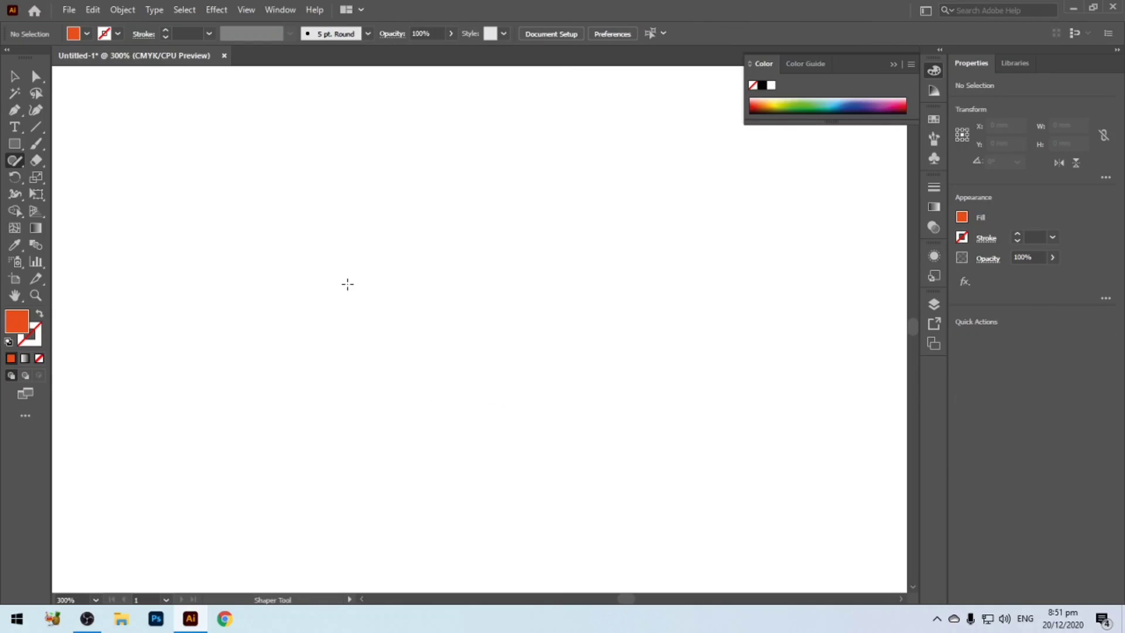
Step: Restore the default white fill and black stroke, and sketch a circle about 13 mm in diameter with the Shaper tool
key("d")
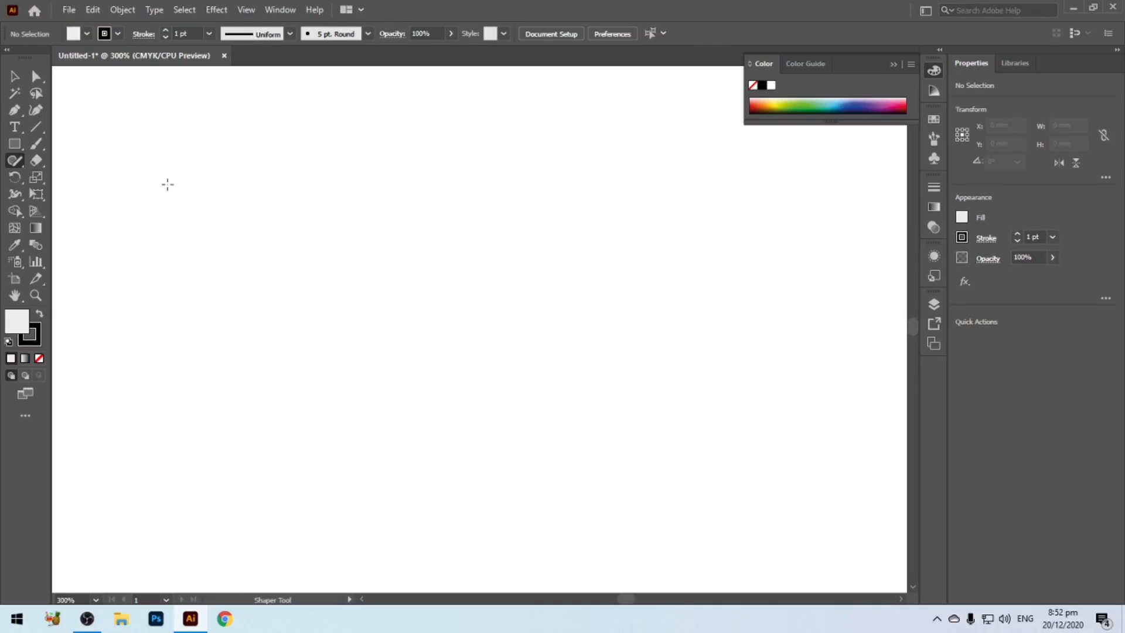
mouse_move(434, 246)
left_mouse_down()
mouse_move(409, 292)
mouse_move(431, 320)
mouse_move(493, 330)
mouse_move(508, 306)
mouse_move(500, 272)
mouse_move(432, 245)
left_mouse_up()
left_click(460, 290)
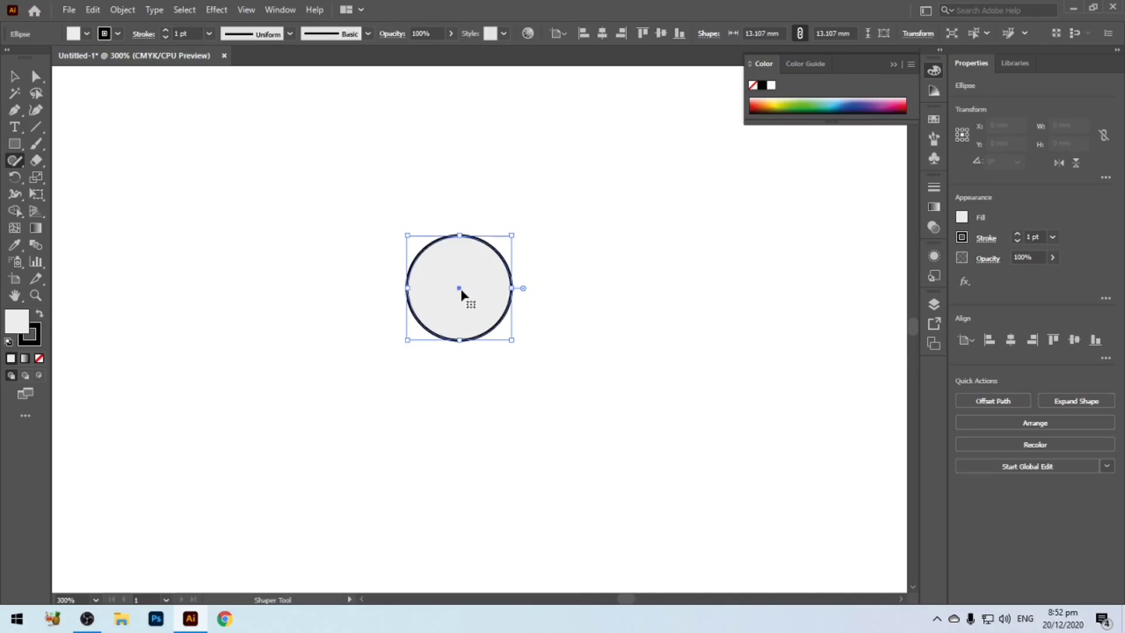
left_click_drag(459, 287, 482, 288, "alt")
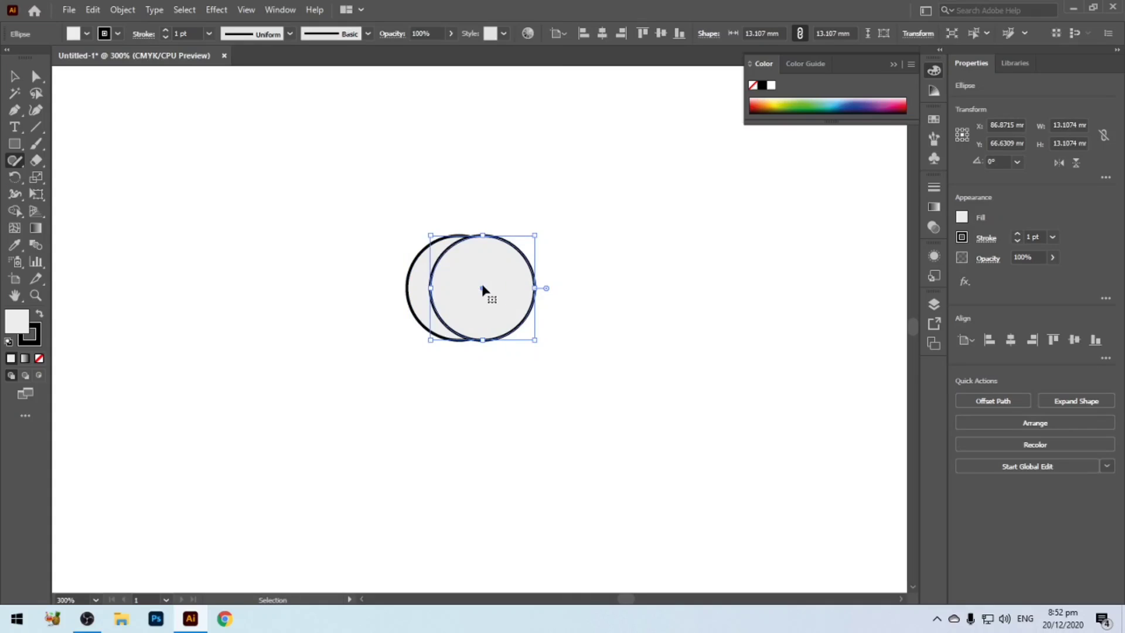
key("ctrl+z")
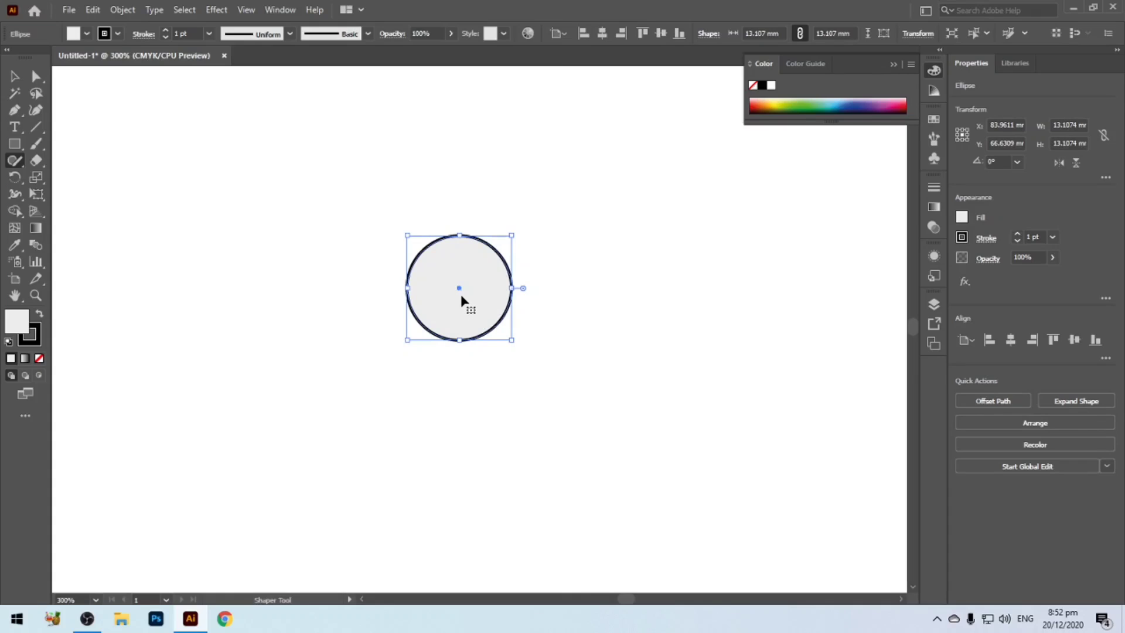
left_click(588, 337)
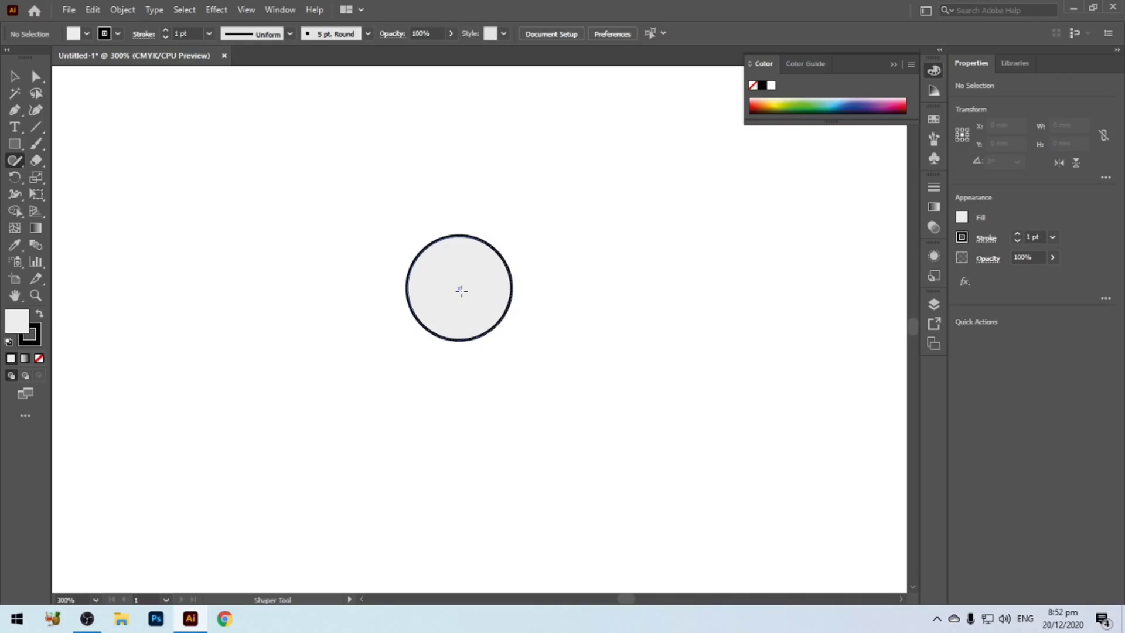
Step: Duplicate the circle about 2.3 mm right and 1 mm up so it overlaps the original, and clear the selection
left_click(461, 287)
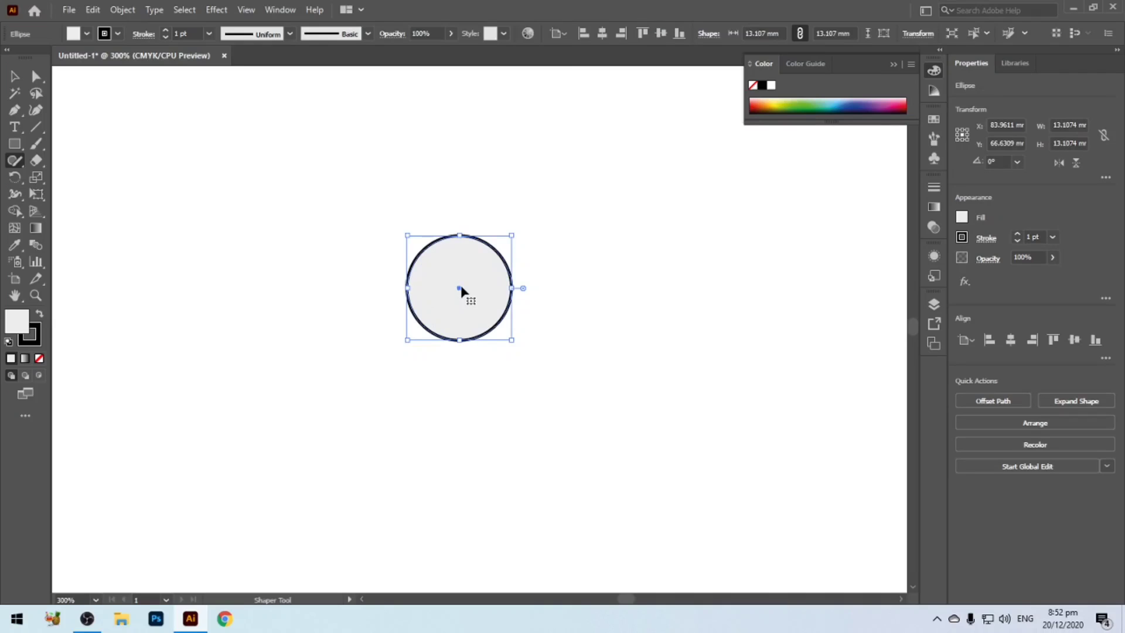
left_click(461, 287)
left_click_drag(461, 287, 480, 281)
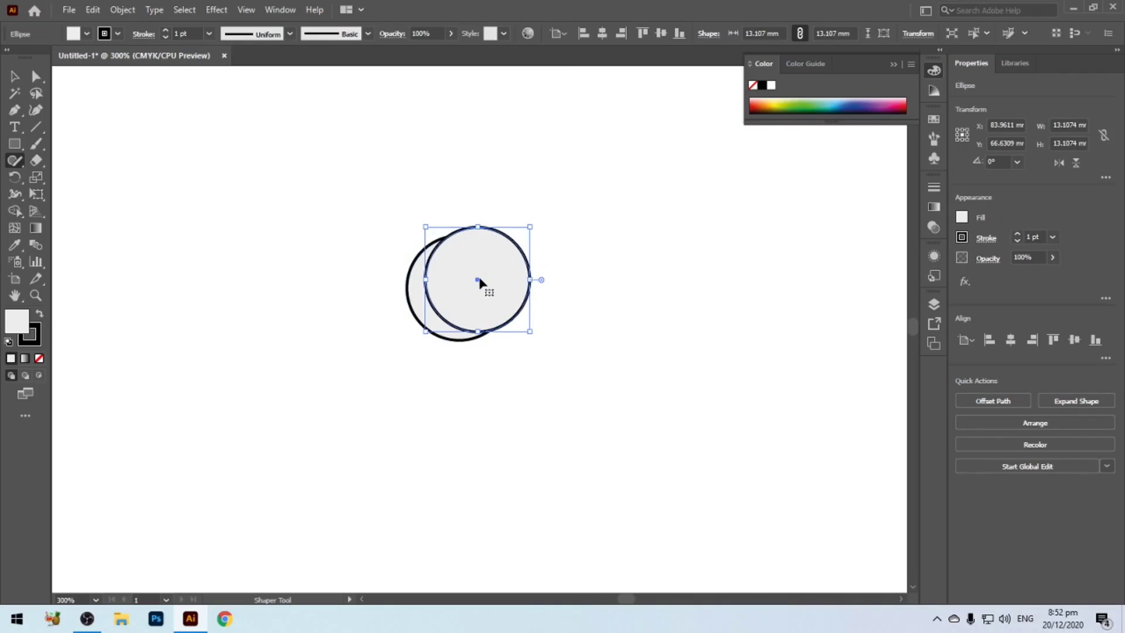
left_click(588, 350)
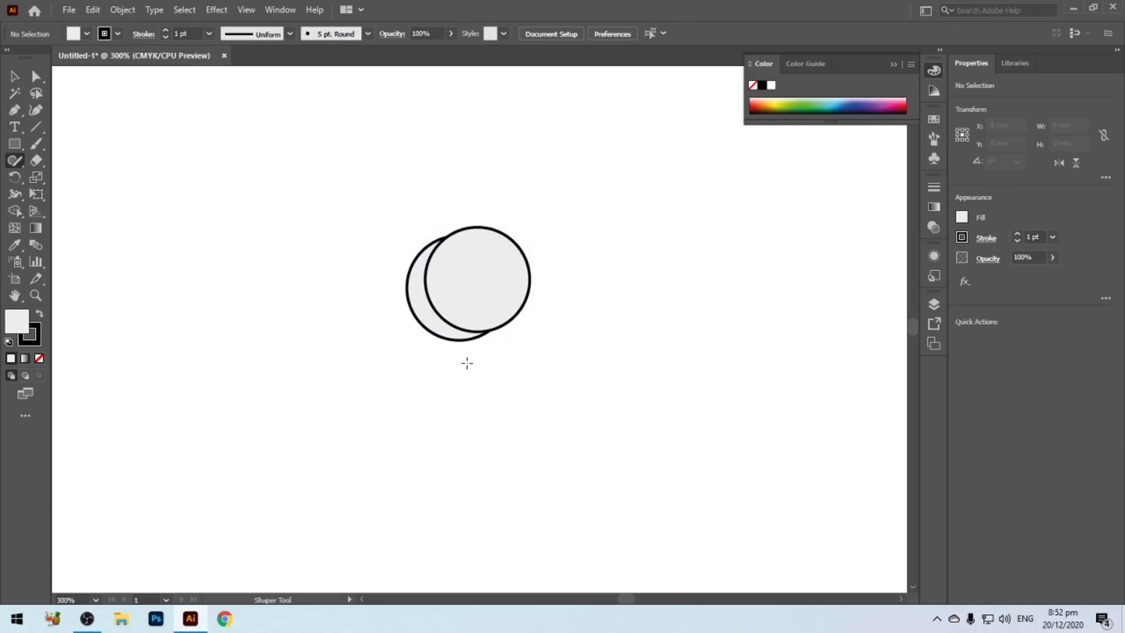
left_click(428, 326)
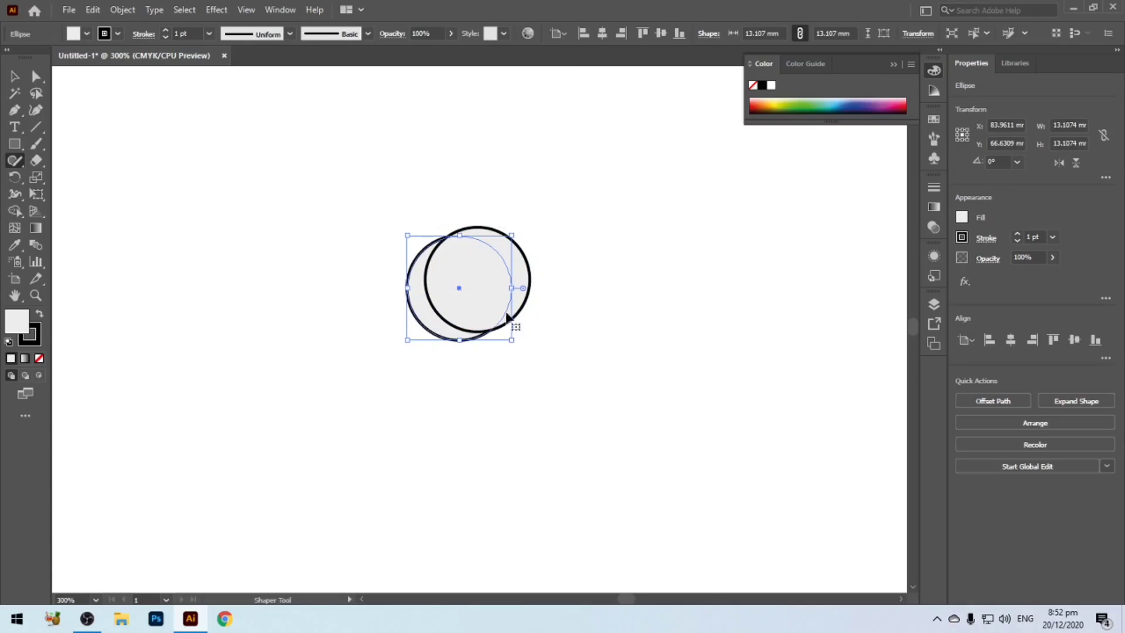
left_click(523, 304)
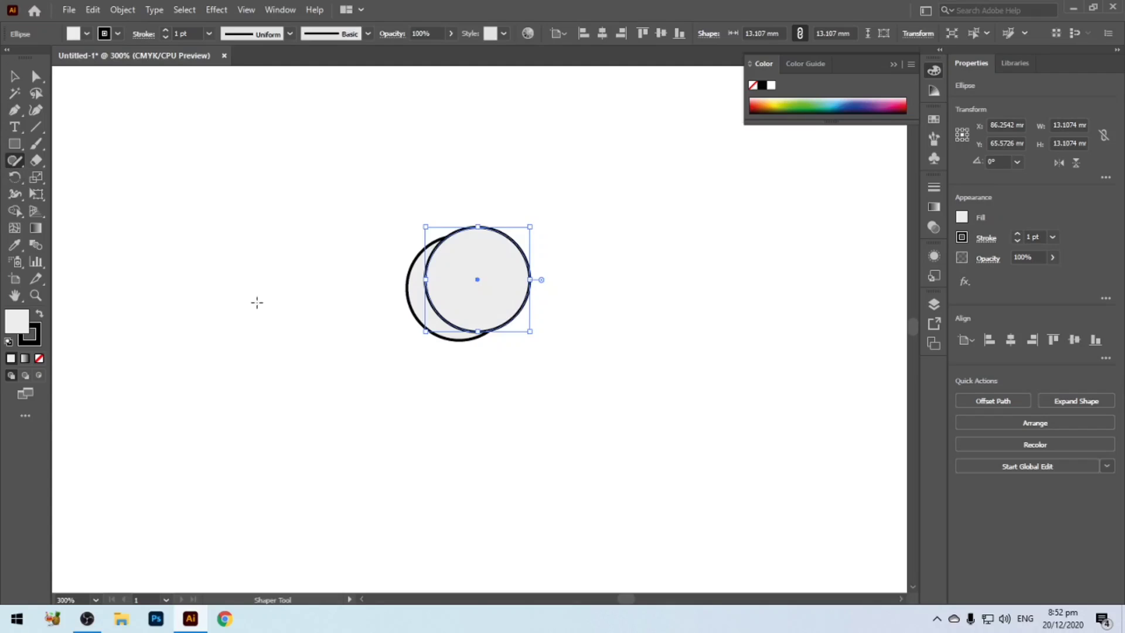
left_click(365, 369)
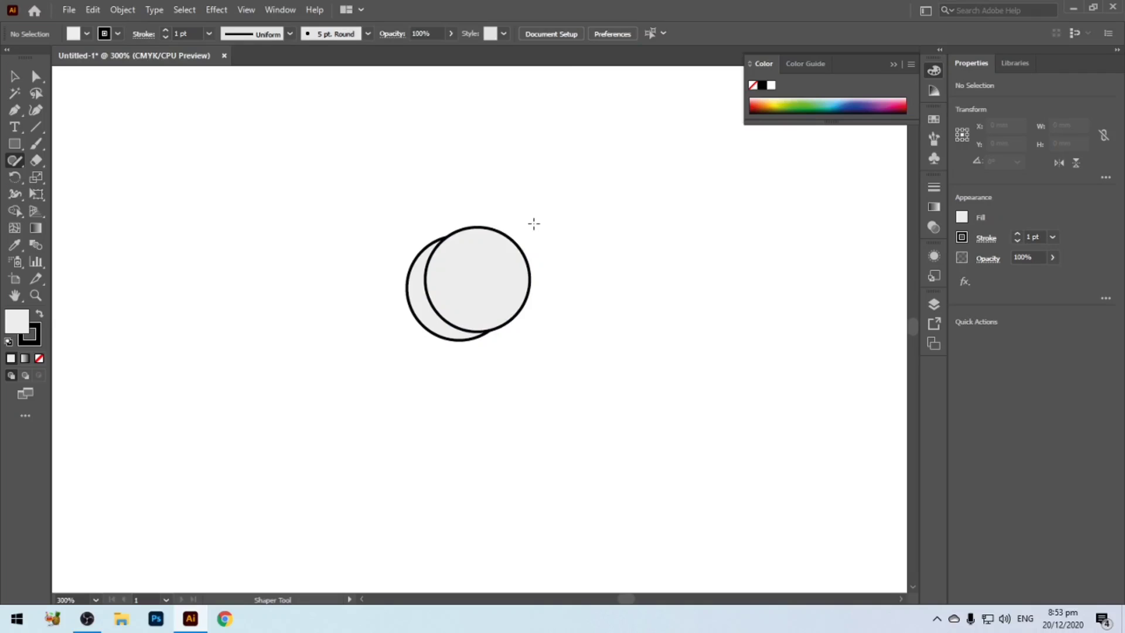
Step: Scribble across the front circle with the Shaper tool to cut out a crescent, and fill the crescent red
mouse_move(534, 224)
left_mouse_down()
mouse_move(517, 245)
mouse_move(499, 242)
mouse_move(466, 273)
mouse_move(466, 290)
mouse_move(431, 300)
left_mouse_up()
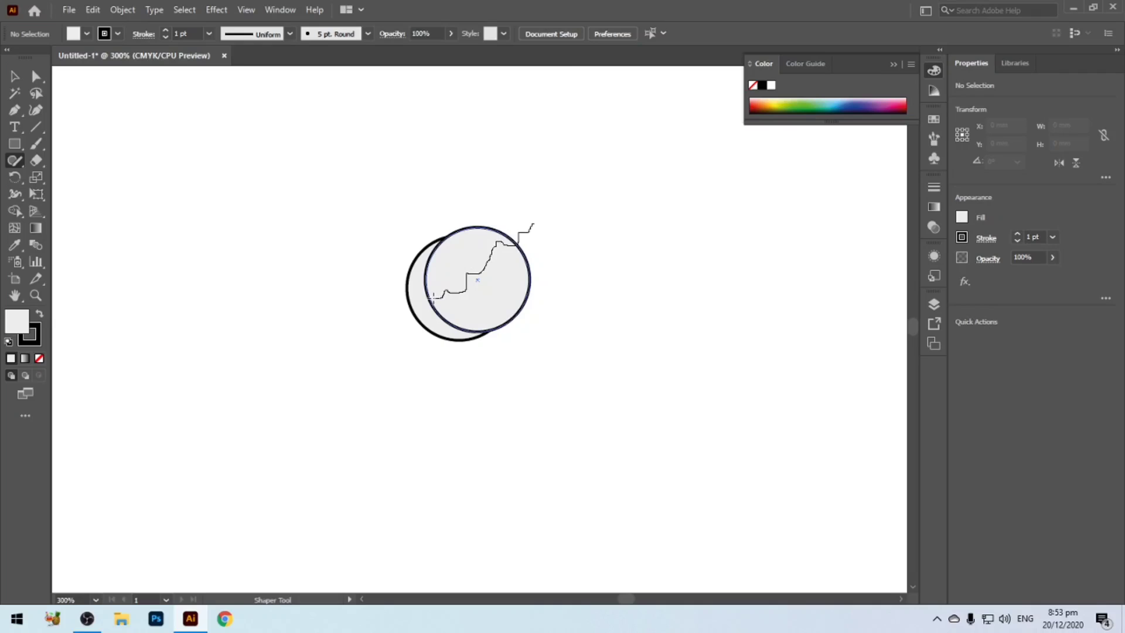
left_click(14, 76)
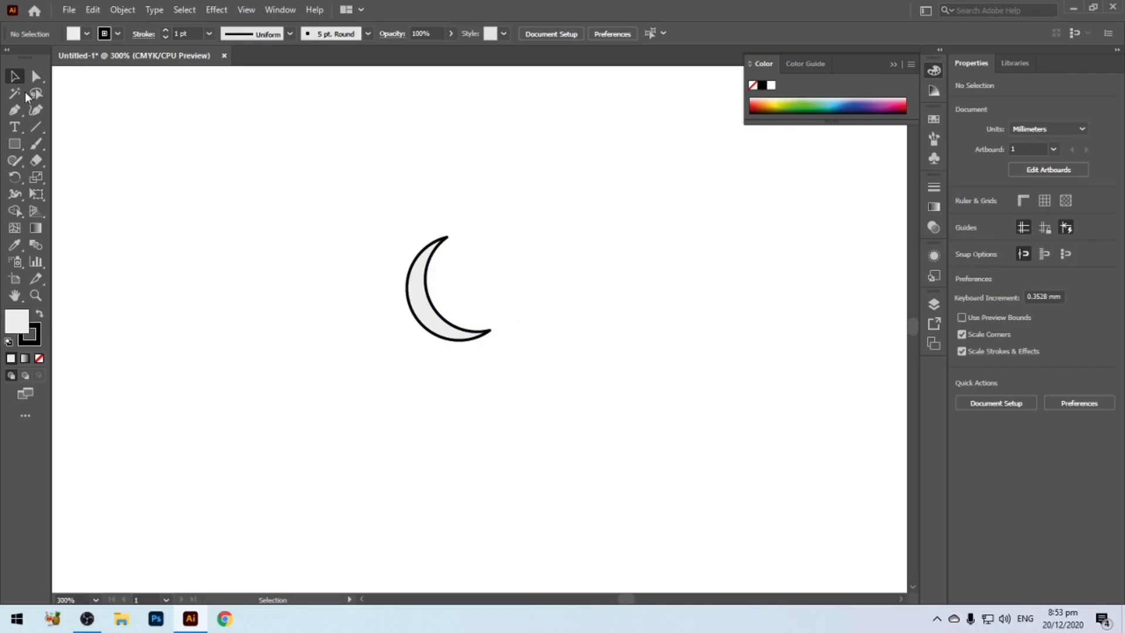
left_click(436, 316)
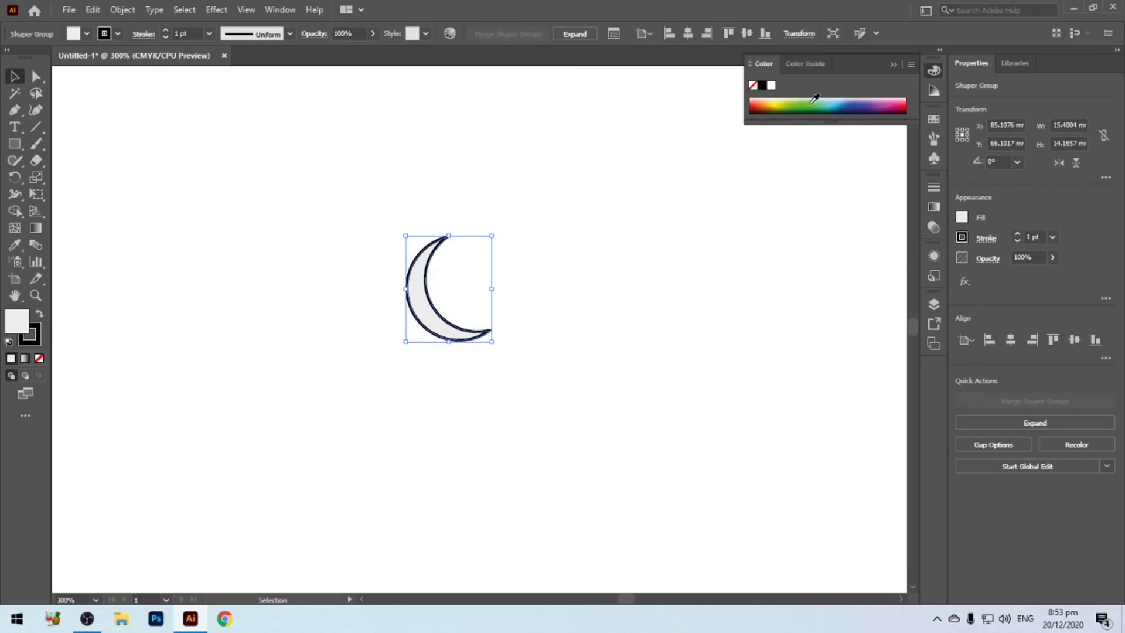
left_click(766, 106)
left_click(609, 247)
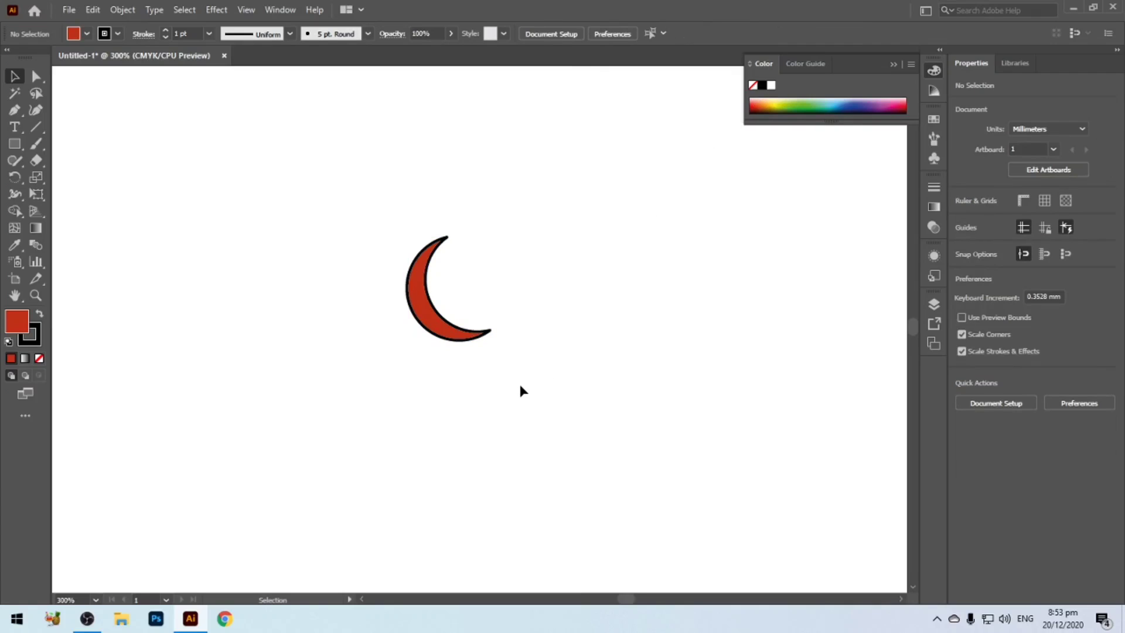
Step: Rotate the crescent about 10° counterclockwise and remove its black stroke
scroll(493, 375, "up", 1)
left_click(454, 327)
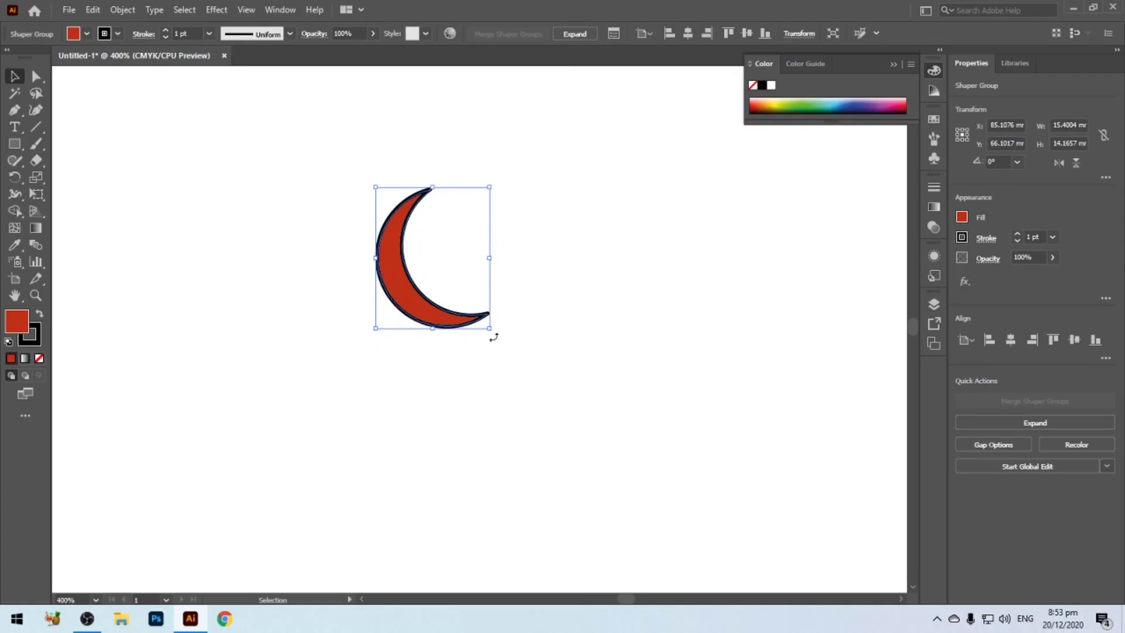
left_click_drag(494, 337, 508, 325)
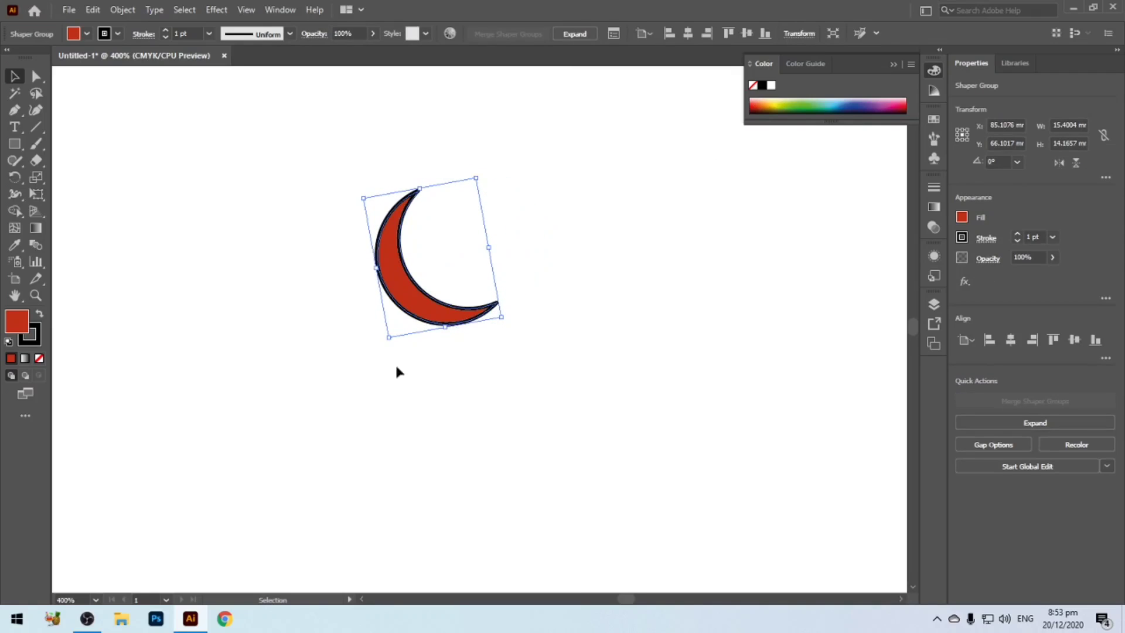
left_click(39, 358)
left_click(473, 392)
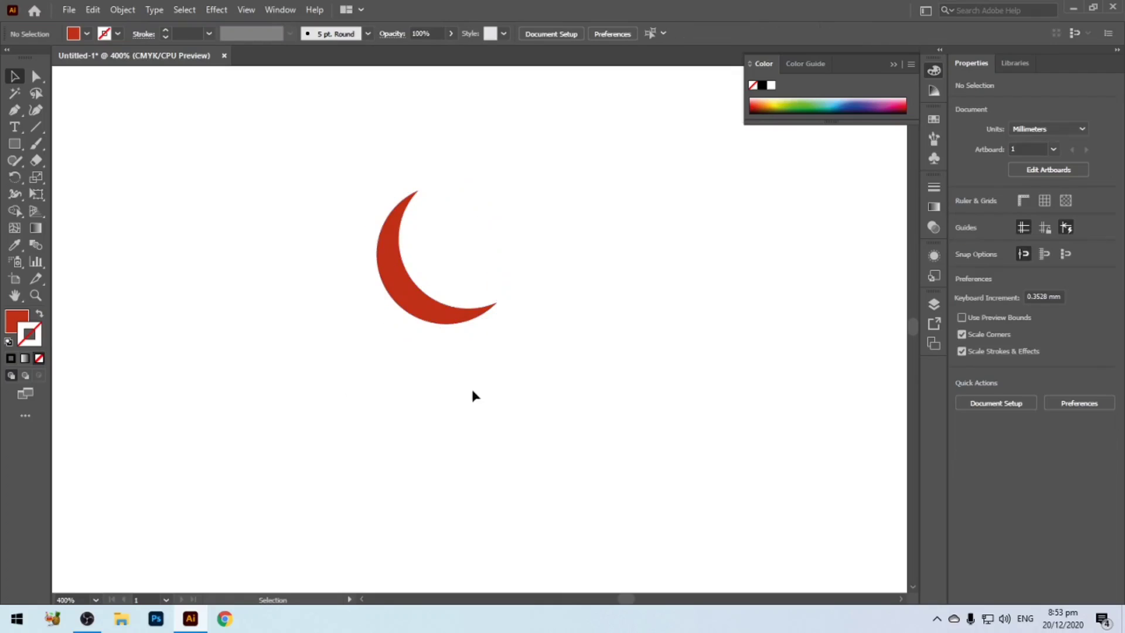
Step: Fill the crescent olive green without a stroke, and move it about 5 mm left and 6 mm down
left_click(440, 316)
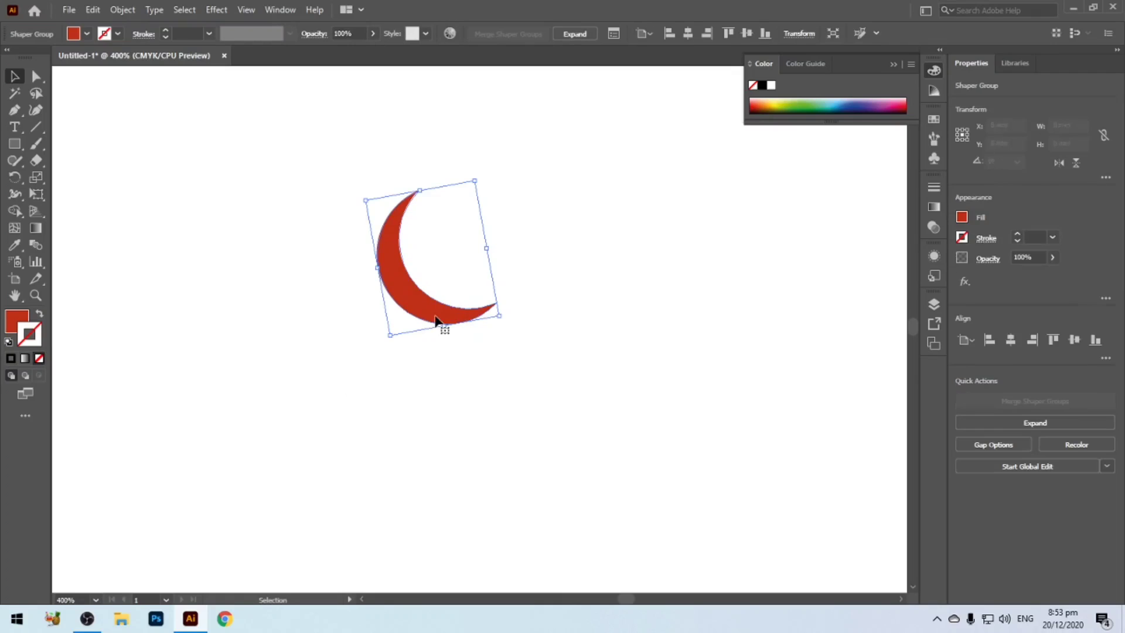
left_click(778, 102)
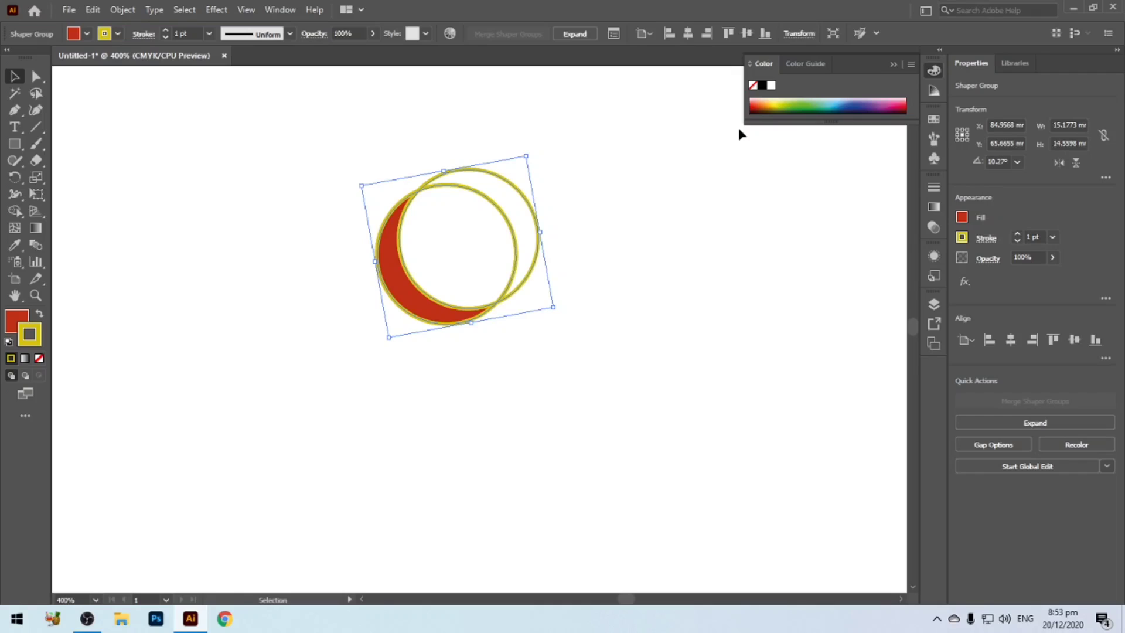
key("slash")
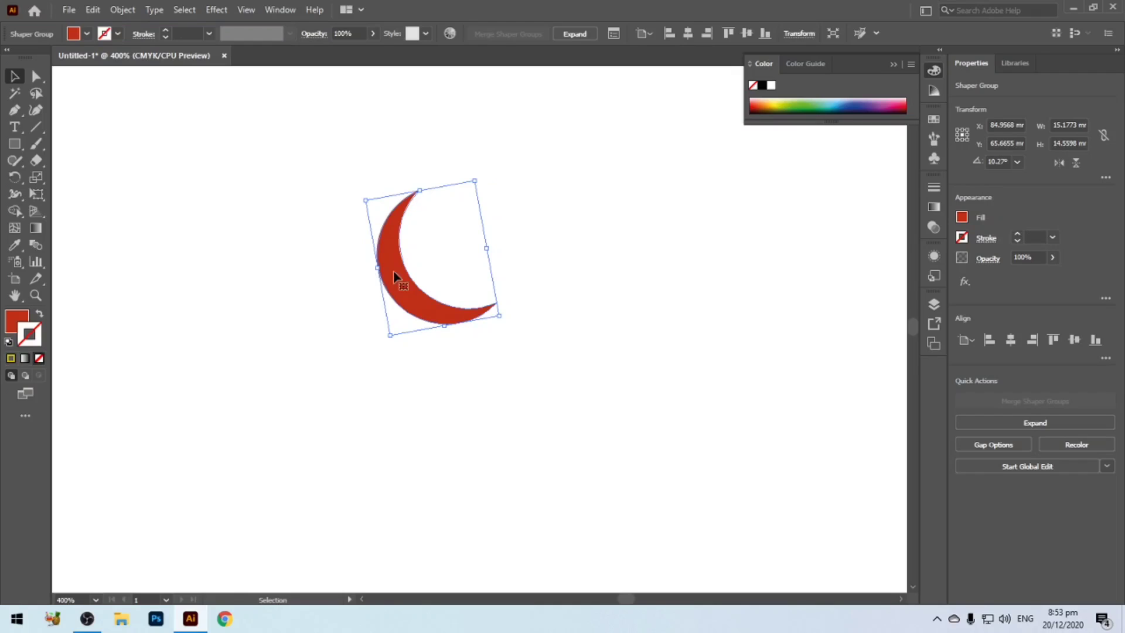
left_click(18, 323)
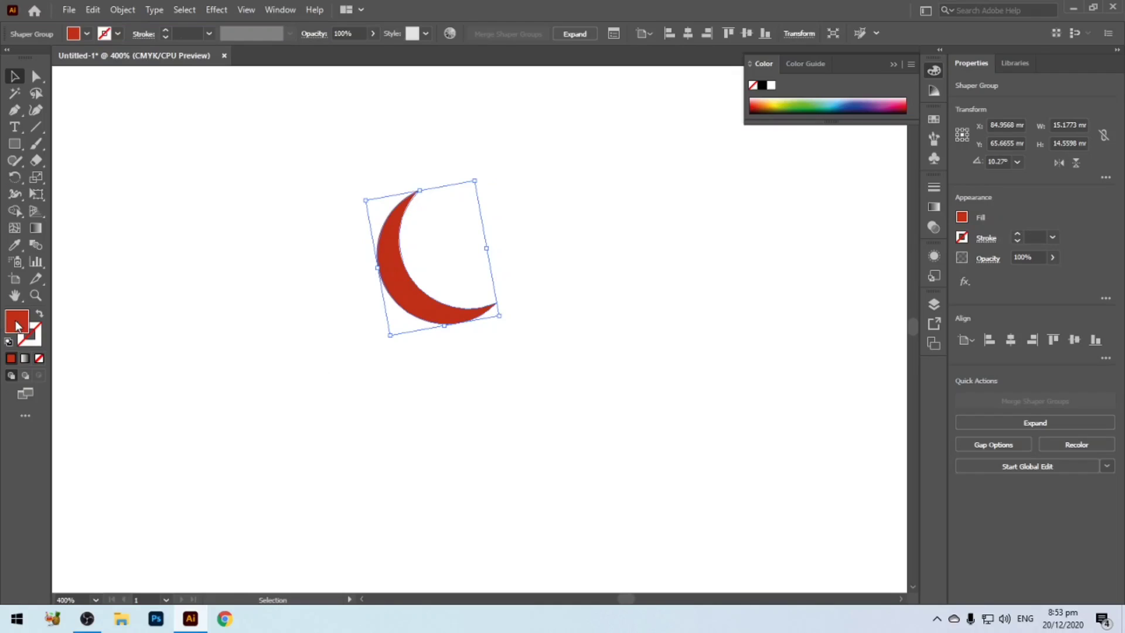
left_click(783, 108)
left_click(602, 242)
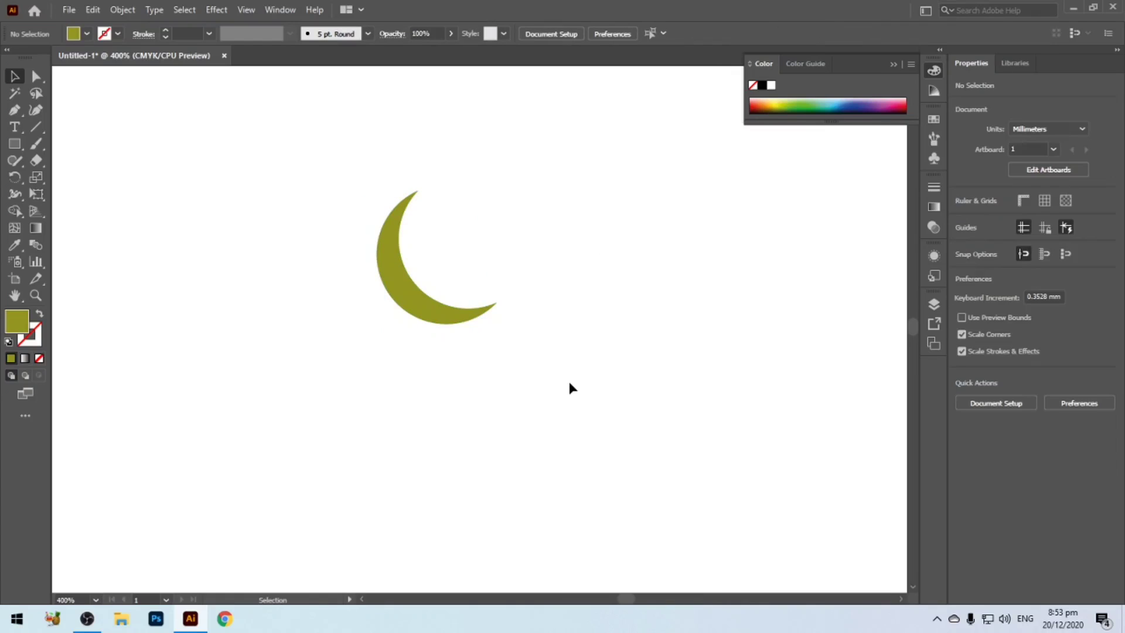
left_click_drag(437, 316, 384, 384)
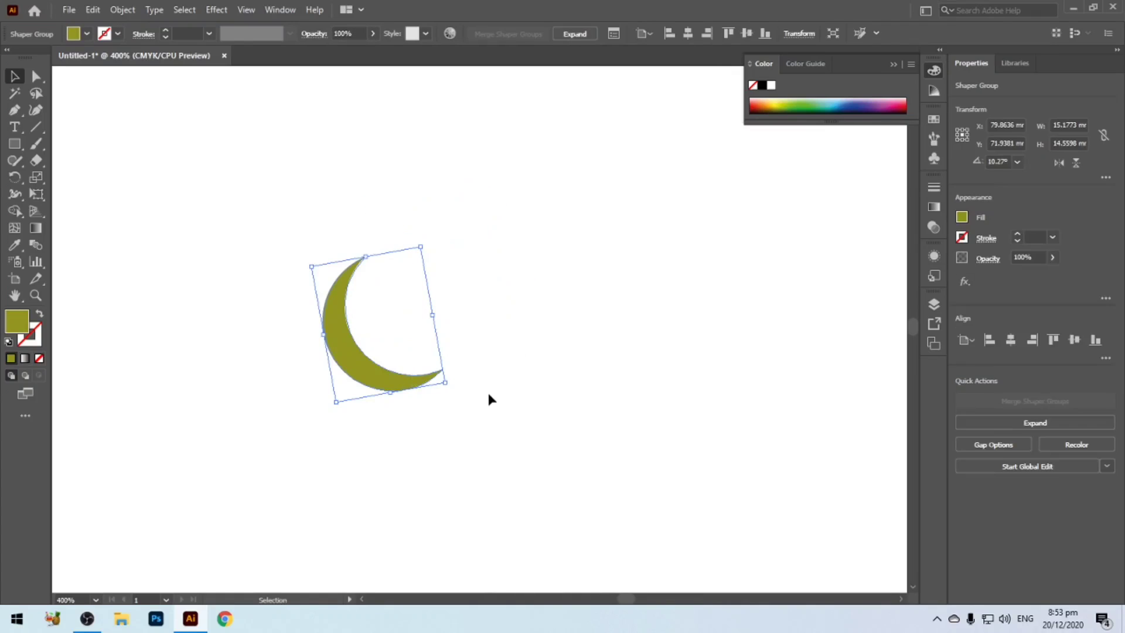
left_click(489, 399)
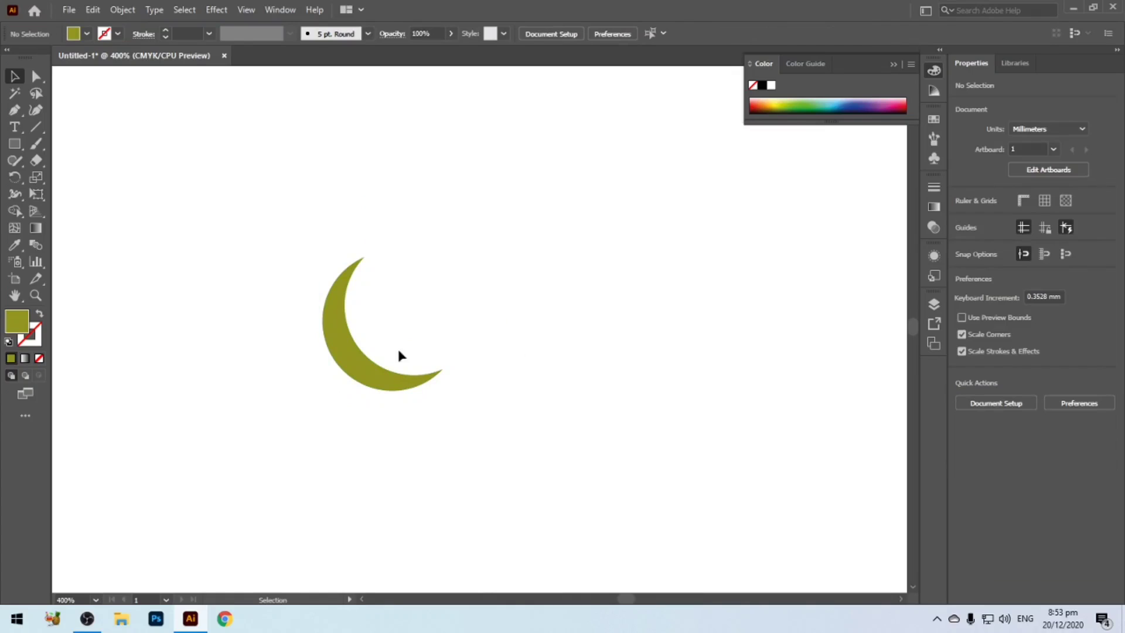
Step: Expand the crescent Shaper group with Object, Fill and Stroke enabled, and select the expanded shape
left_click(352, 364)
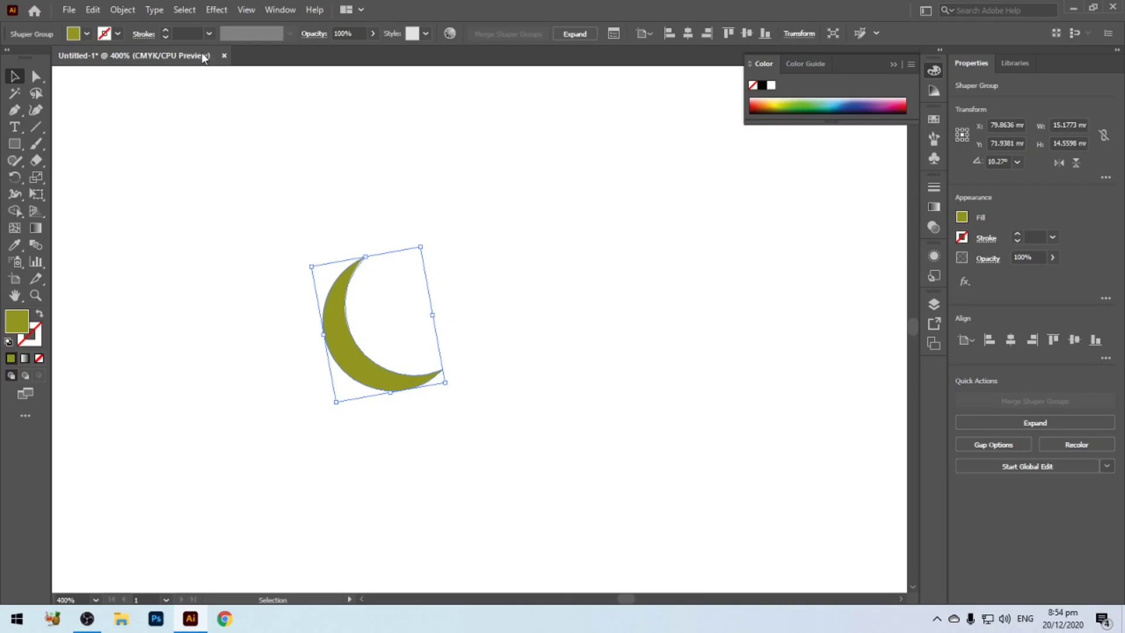
left_click(118, 10)
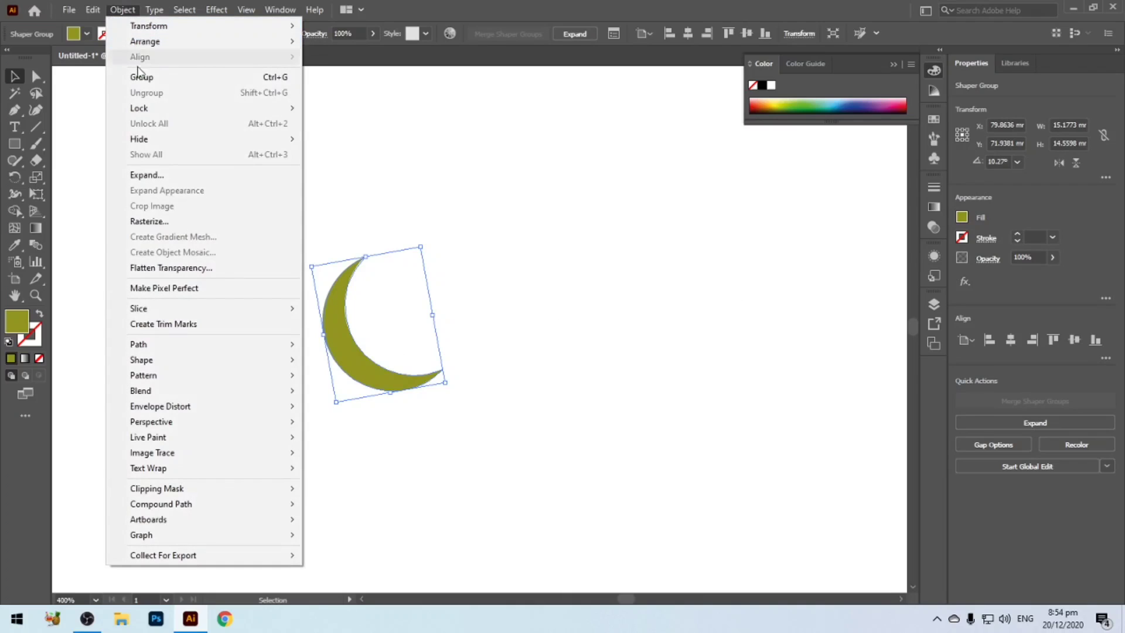
left_click(157, 178)
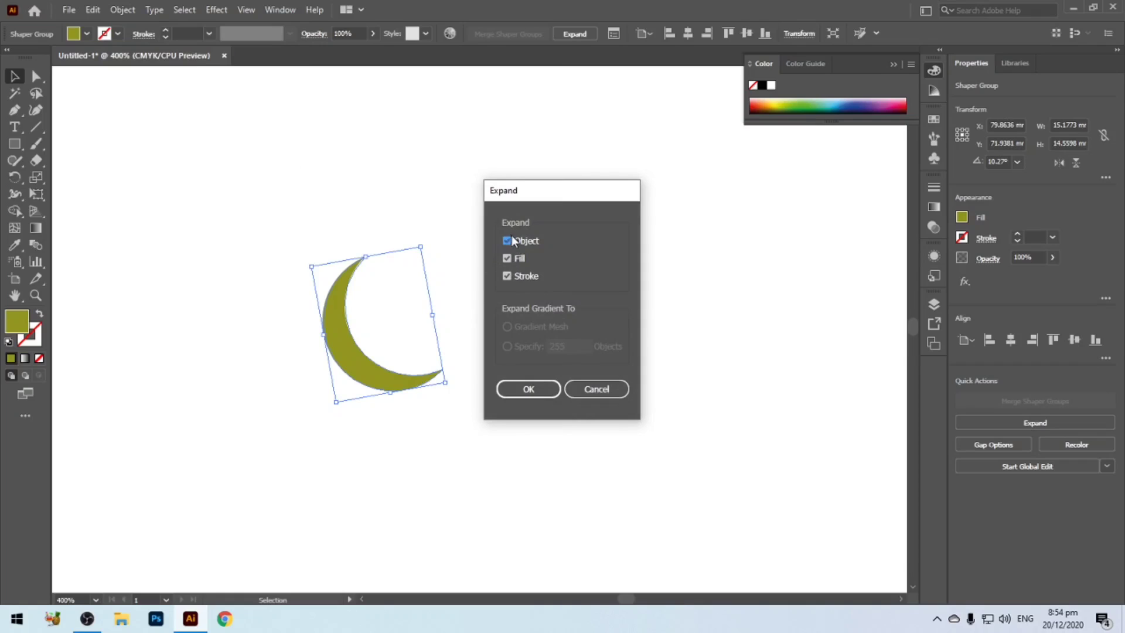
left_click(529, 390)
left_click(522, 394)
left_click(355, 376)
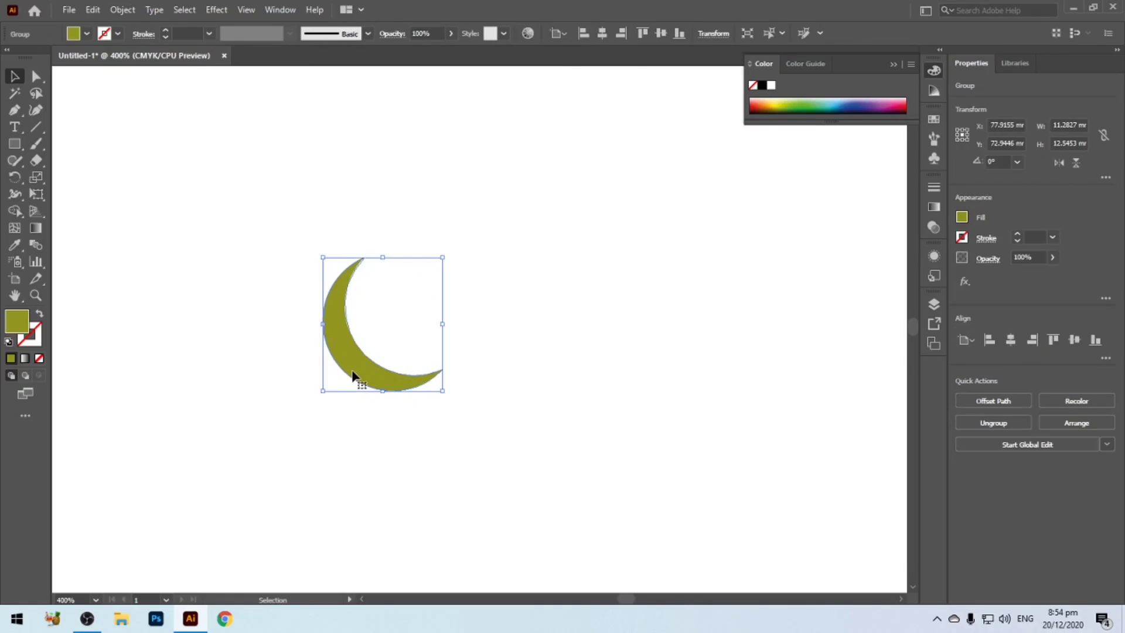
Step: Try a green and a red 1 pt stroke on the expanded crescent
left_click(38, 339)
left_click(795, 103)
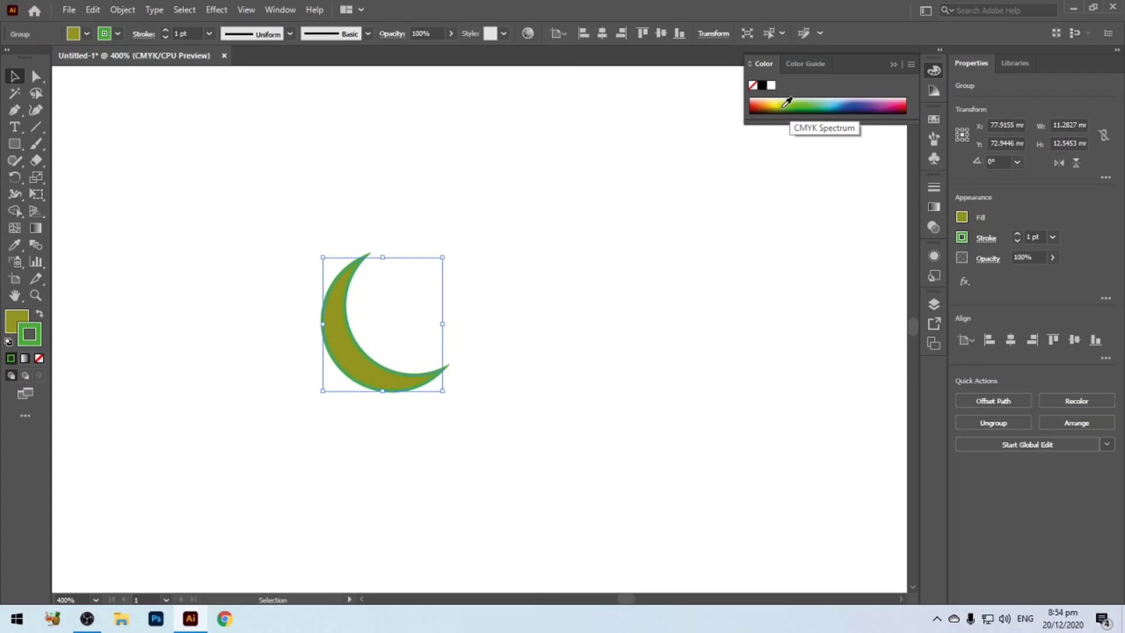
left_click(775, 102)
left_click(759, 101)
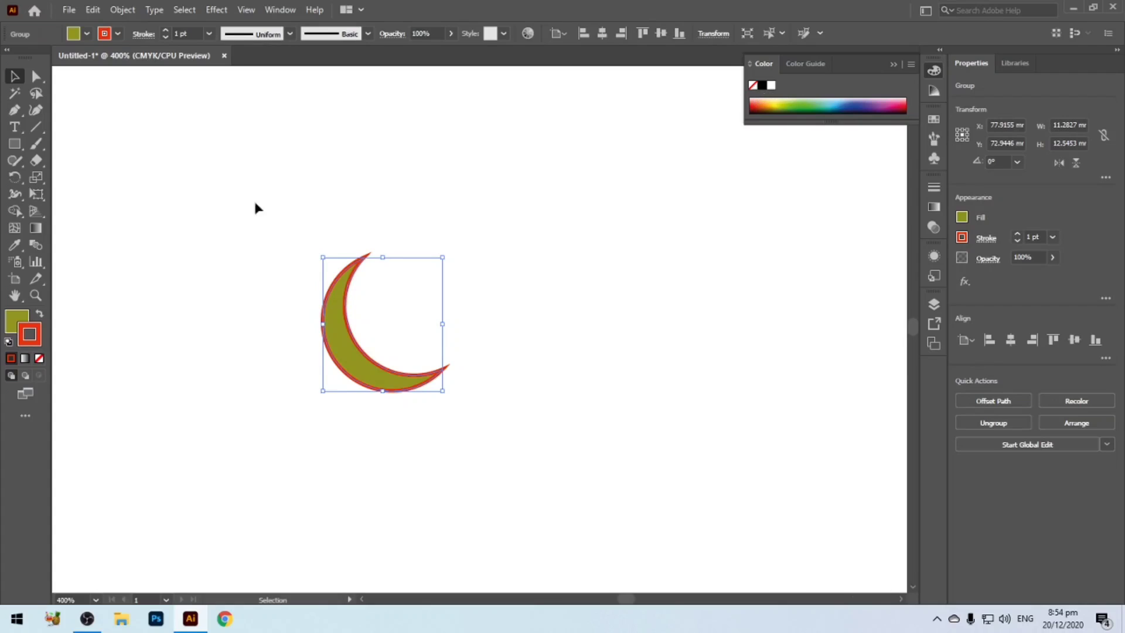
Step: Reset the crescent to the default white fill and black stroke, and delete it from the artboard
left_click(9, 342)
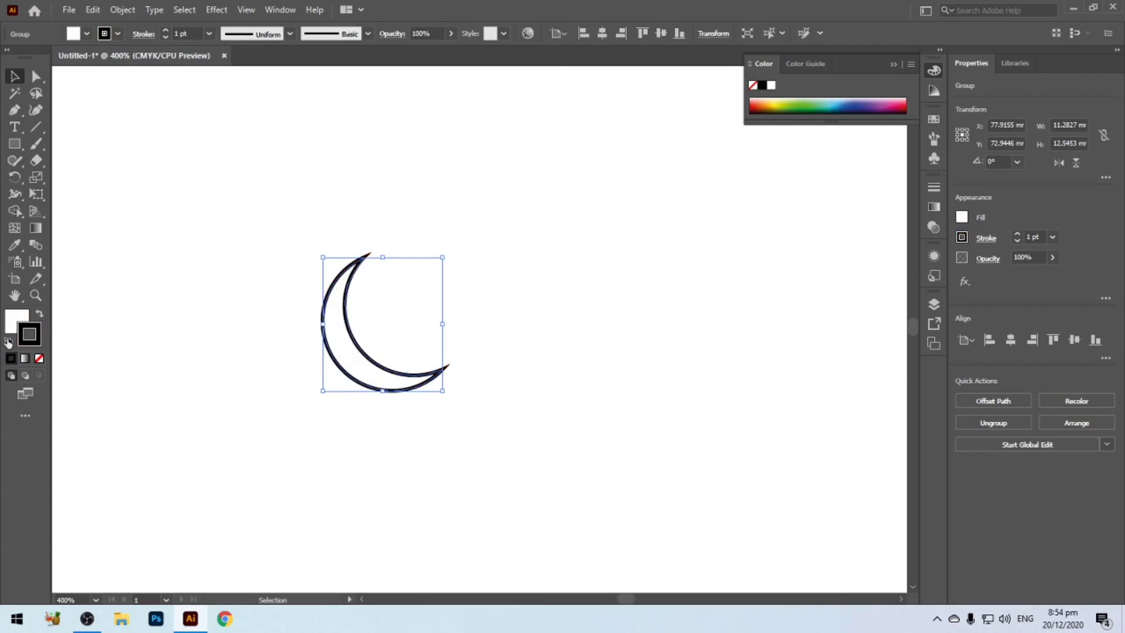
left_click(189, 366)
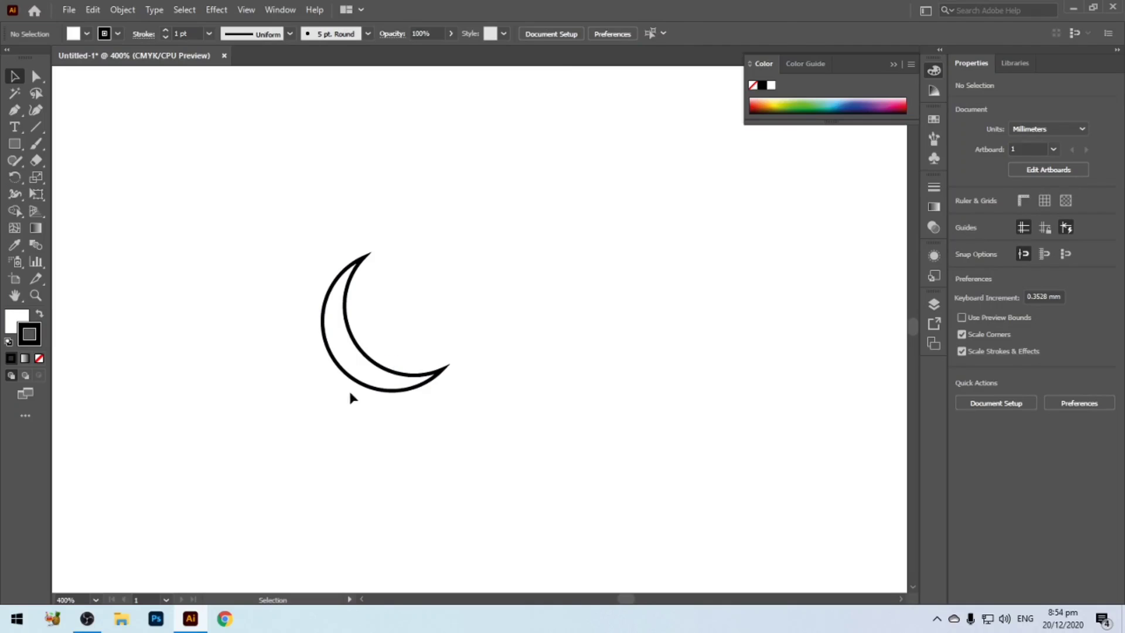
left_click(364, 378)
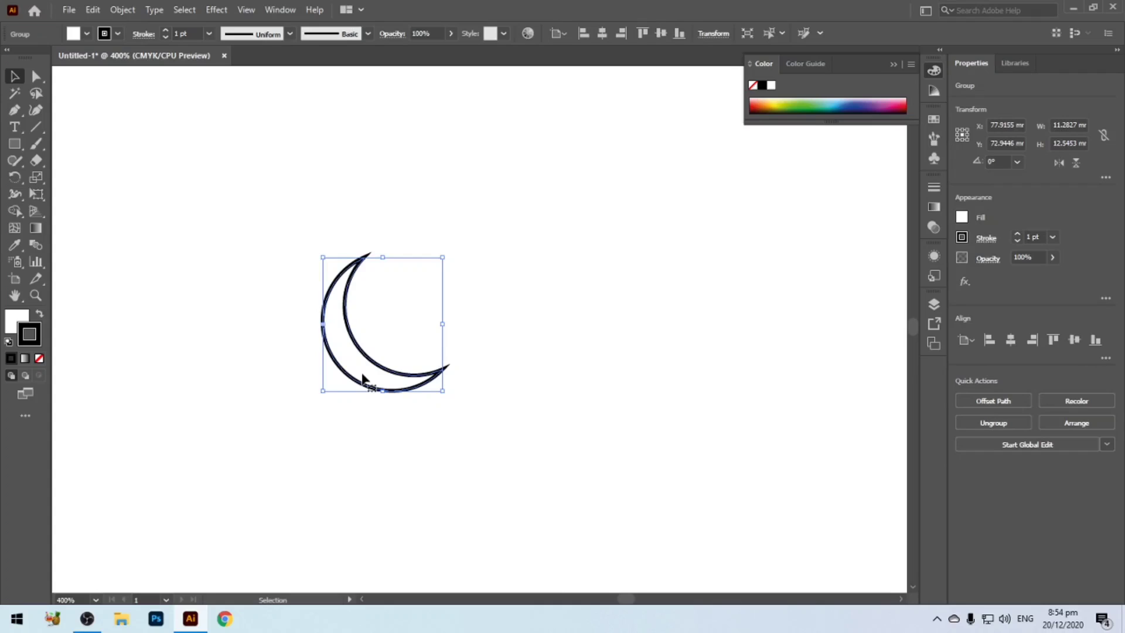
key("Delete")
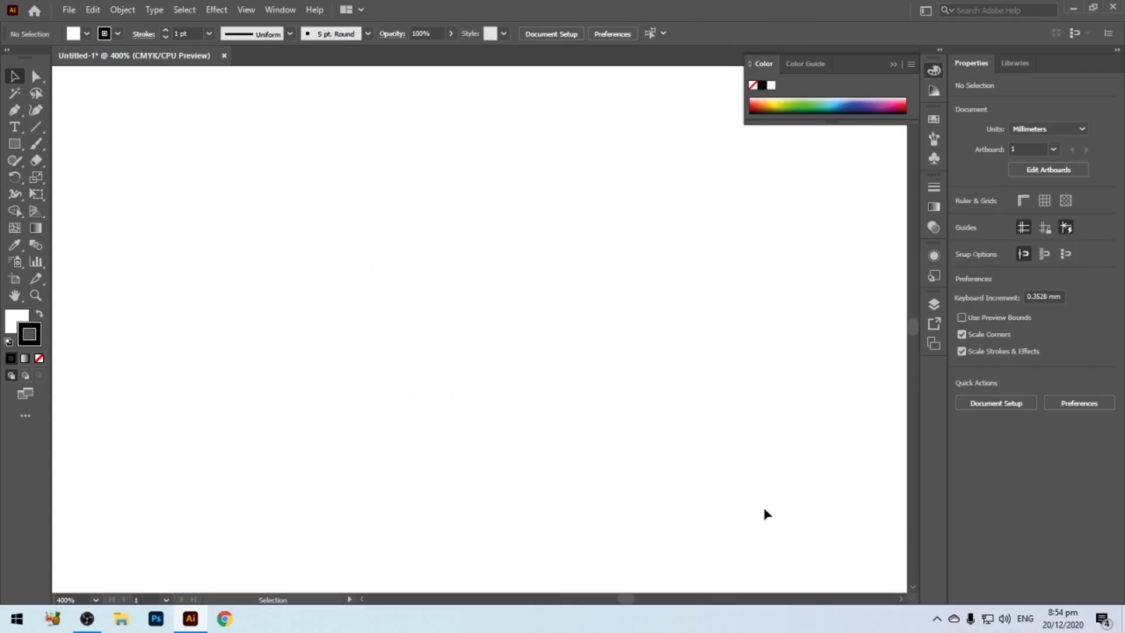
Step: Sketch a large diamond with the Shaper tool and a horizontal line crossing it slightly above its middle
left_click(14, 161)
mouse_move(449, 172)
left_mouse_down()
mouse_move(336, 301)
mouse_move(358, 338)
mouse_move(492, 464)
mouse_move(635, 321)
mouse_move(478, 147)
left_mouse_up()
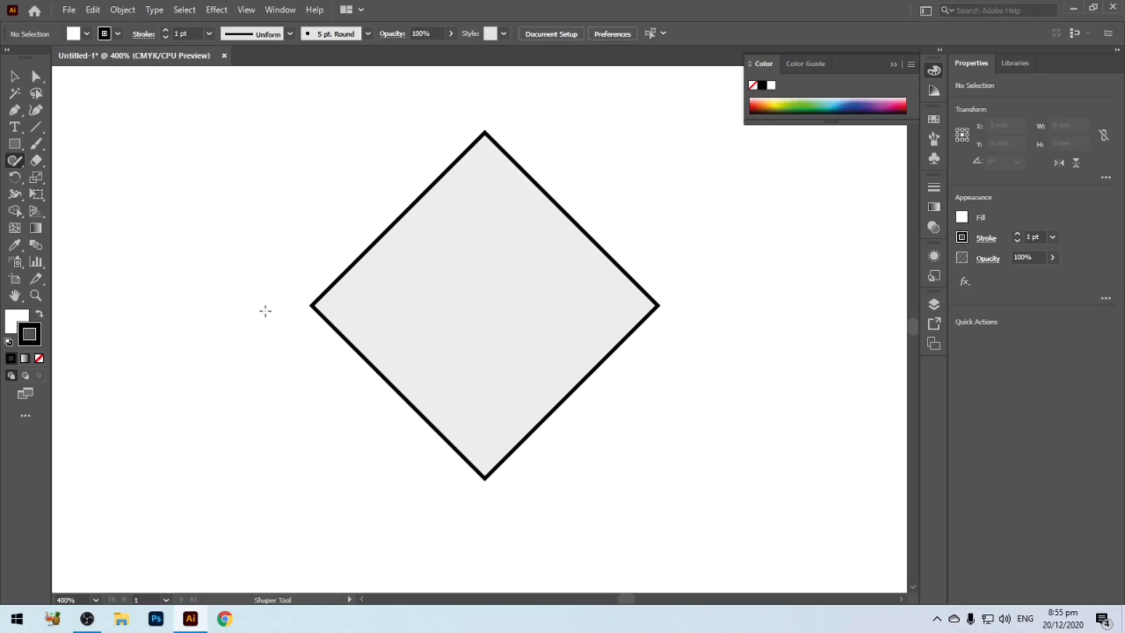
left_click_drag(265, 289, 702, 287)
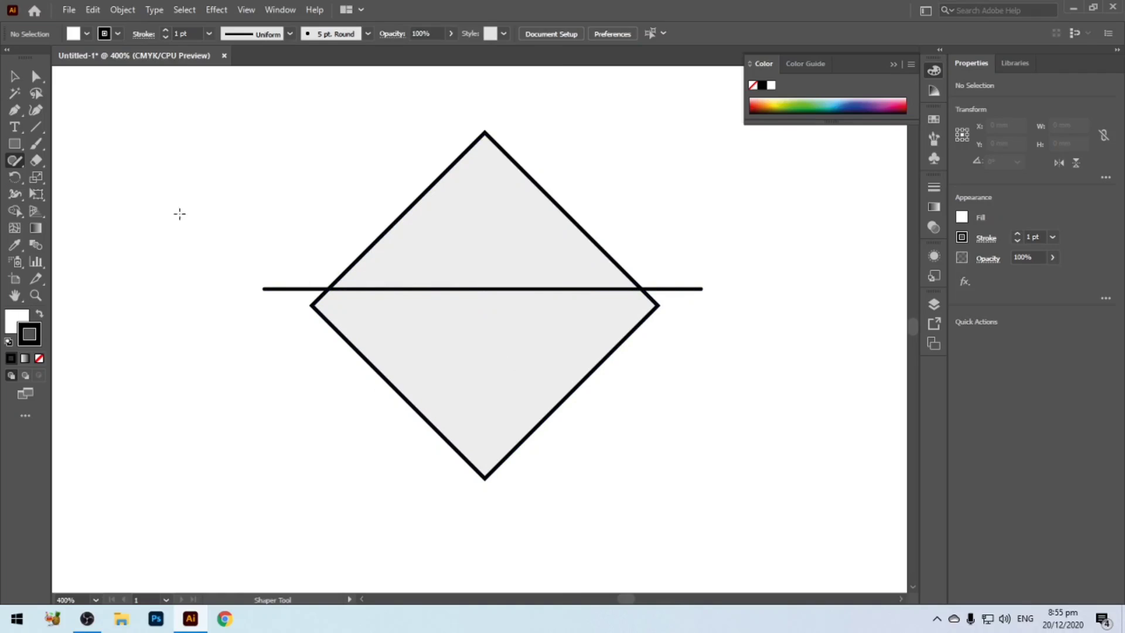
Step: Scribble away the diamond's lower part and the line's overhanging ends to leave a triangle, and move the Shaper group downward
mouse_move(693, 279)
left_mouse_down()
mouse_move(688, 302)
mouse_move(675, 280)
mouse_move(669, 309)
mouse_move(649, 322)
mouse_move(616, 313)
mouse_move(574, 329)
mouse_move(534, 308)
mouse_move(496, 325)
mouse_move(425, 316)
mouse_move(369, 338)
mouse_move(332, 316)
mouse_move(279, 322)
mouse_move(305, 263)
mouse_move(268, 287)
left_mouse_up()
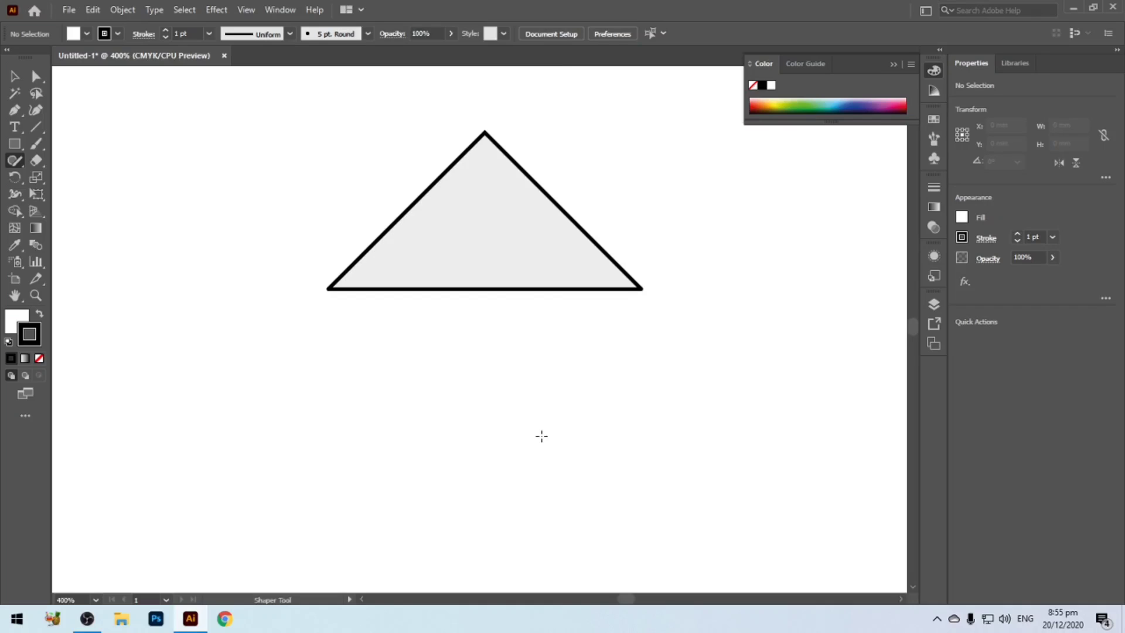
left_click_drag(509, 248, 500, 344)
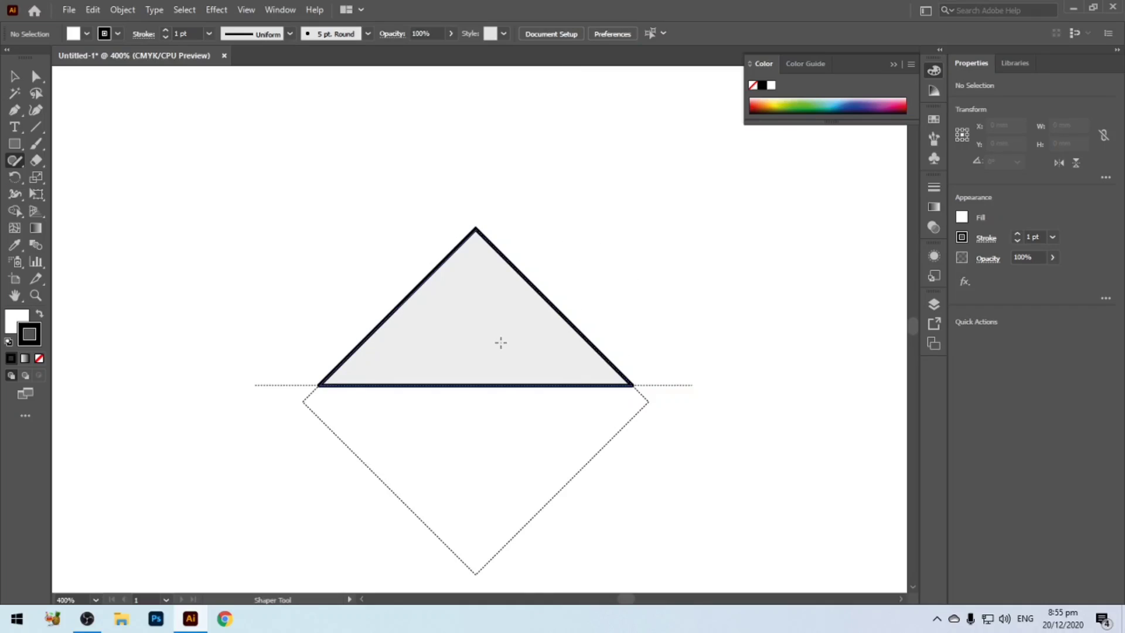